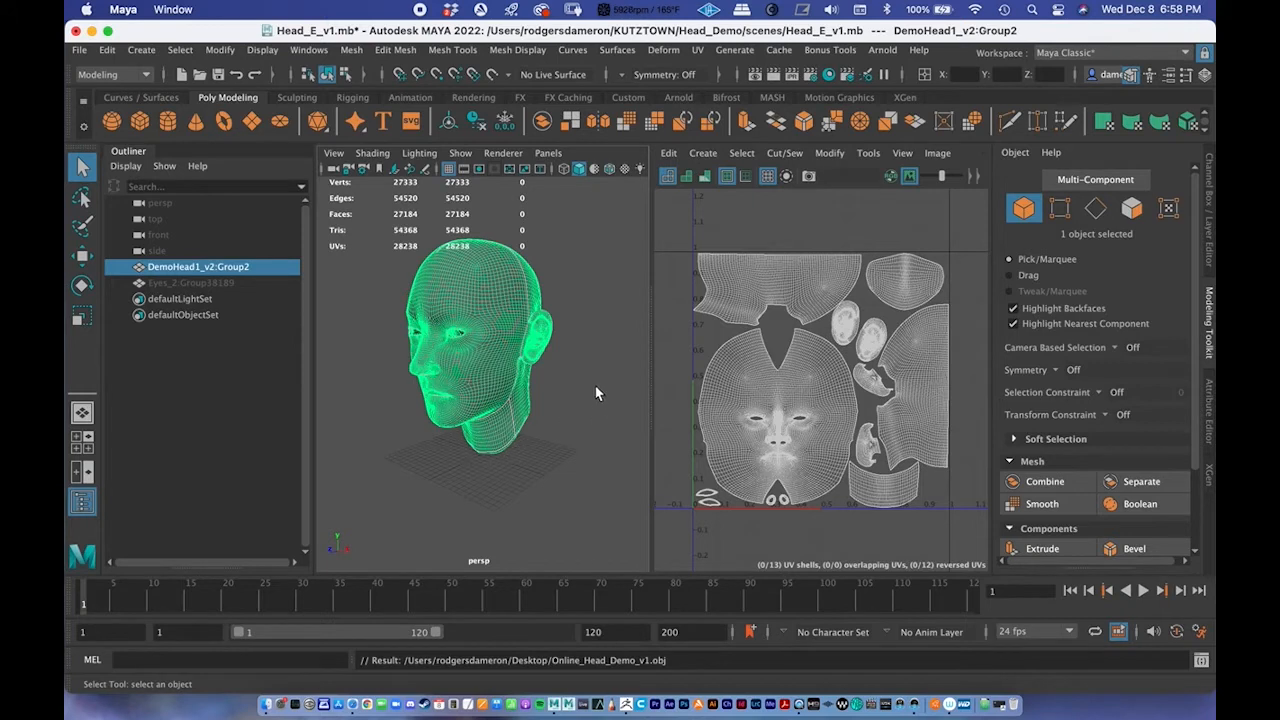
Step: Examine the head mesh's wireframe and seams from several angles alongside its UV layout
alt+drag(596, 400, 565, 412)
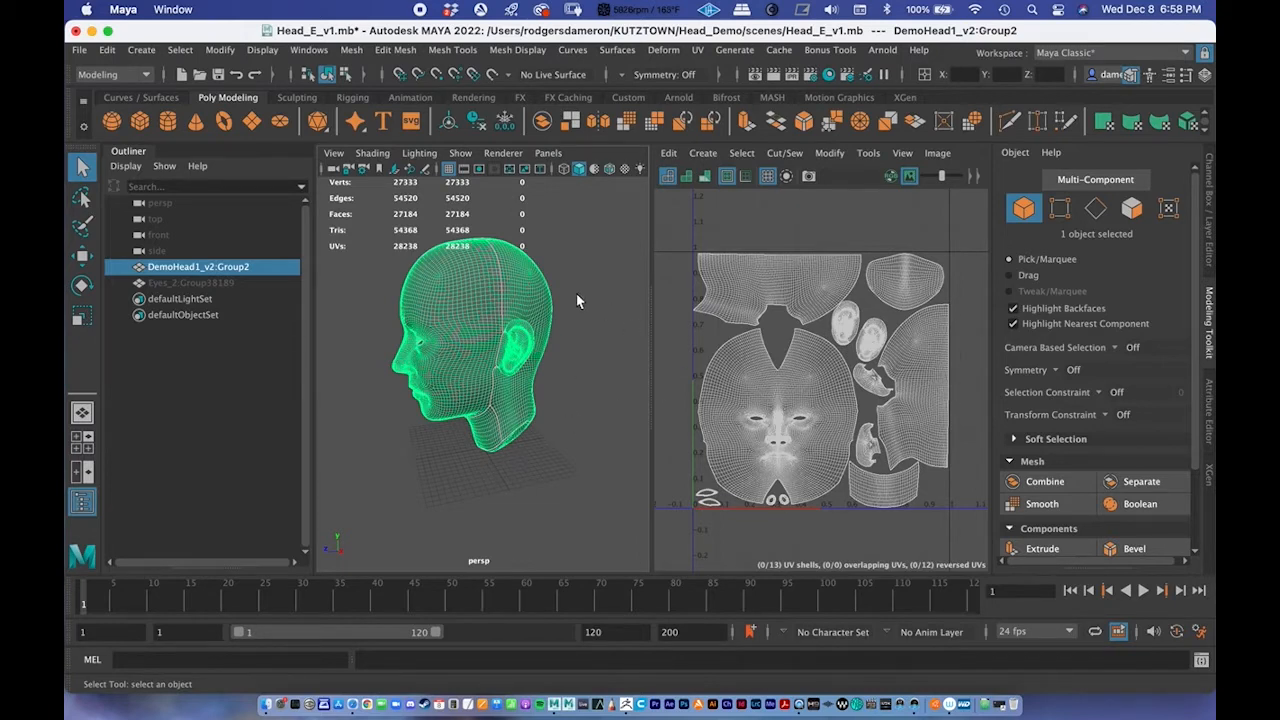
alt+drag(558, 437, 574, 437)
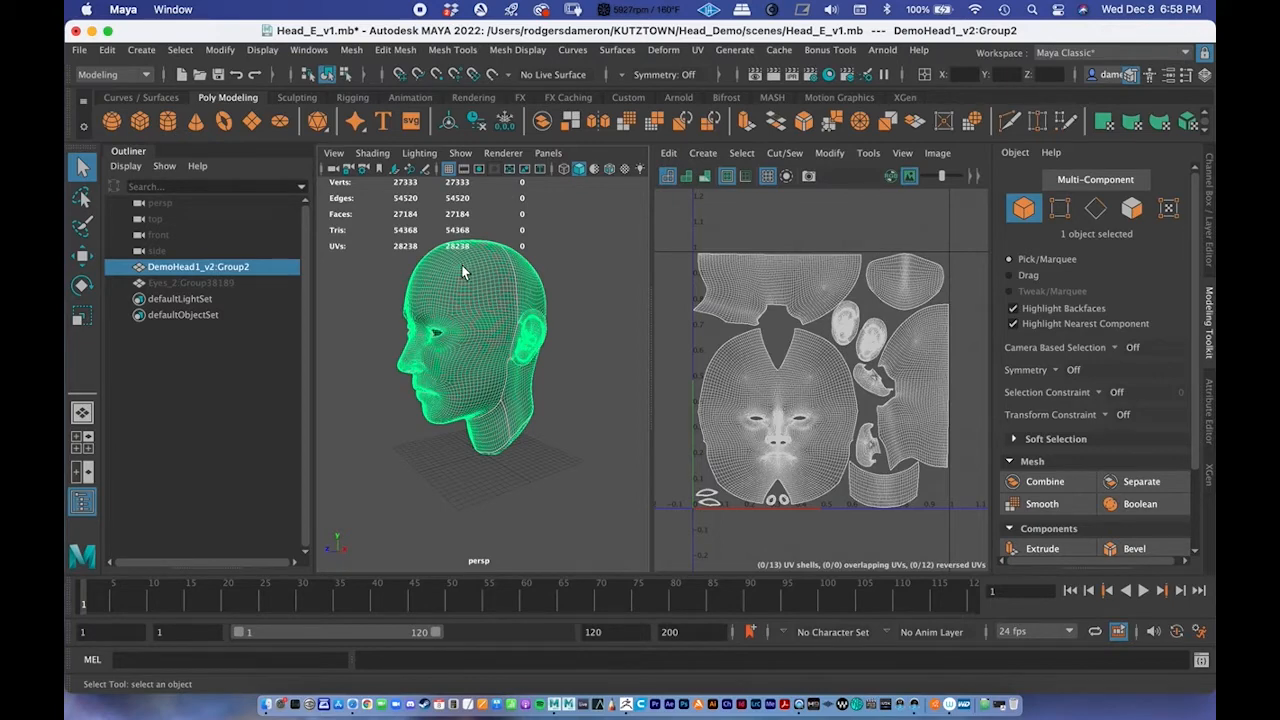
scroll(558, 328, up, 5)
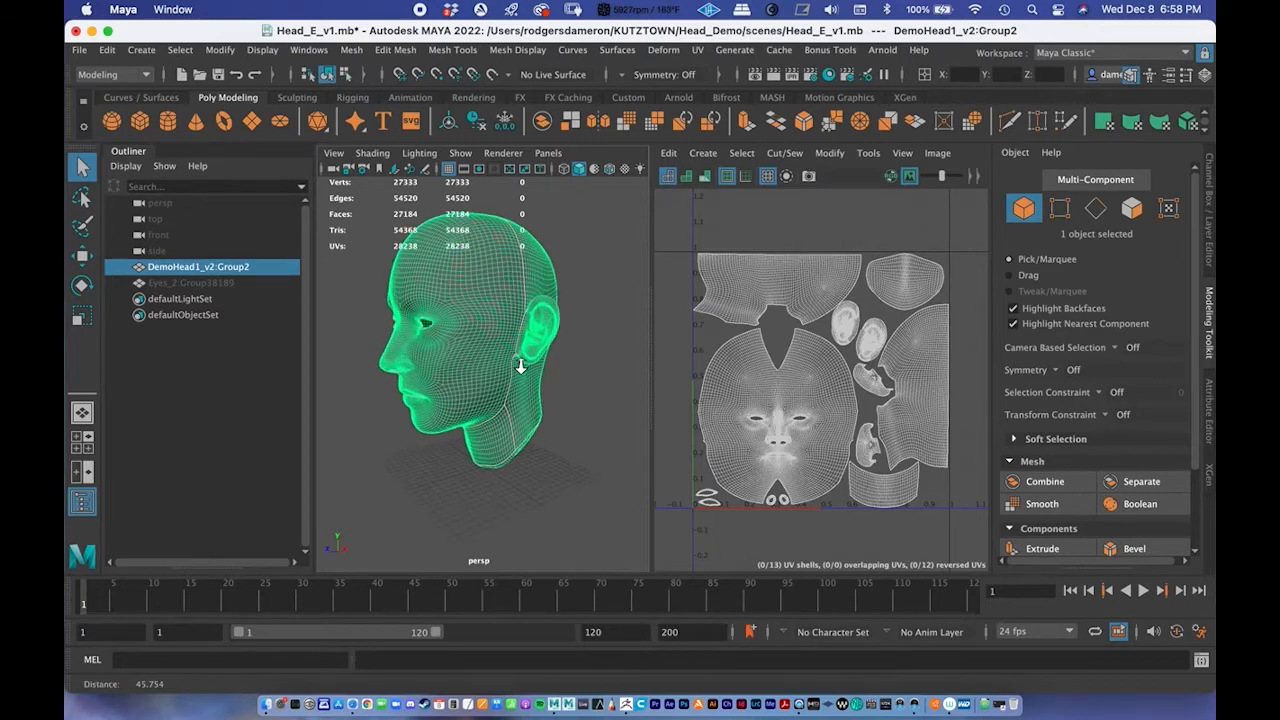
click(396, 465)
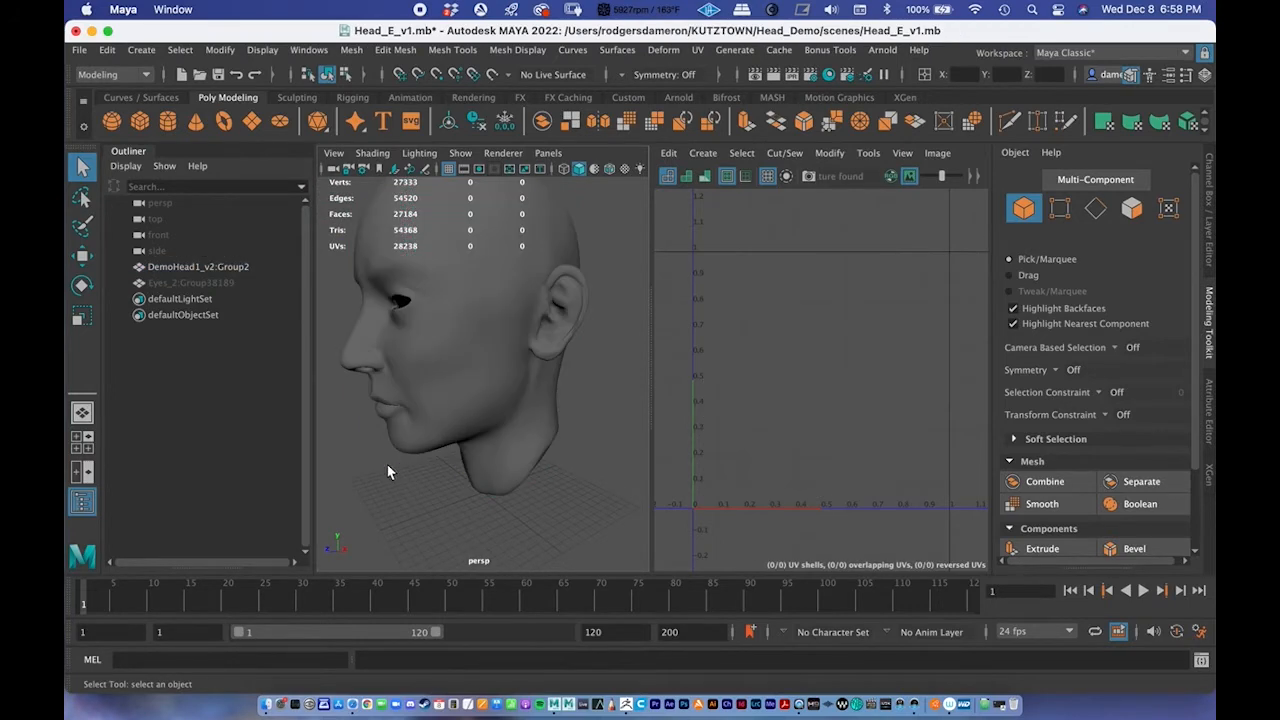
click(482, 390)
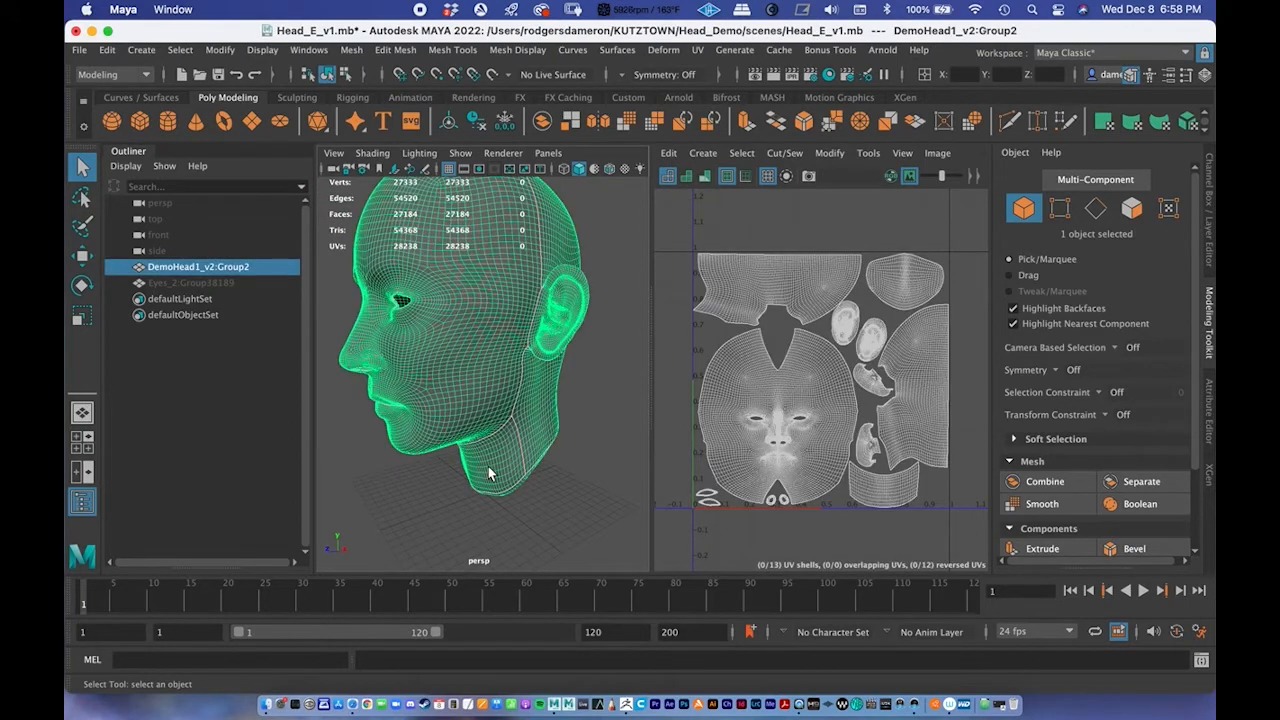
alt+drag(450, 486, 536, 382)
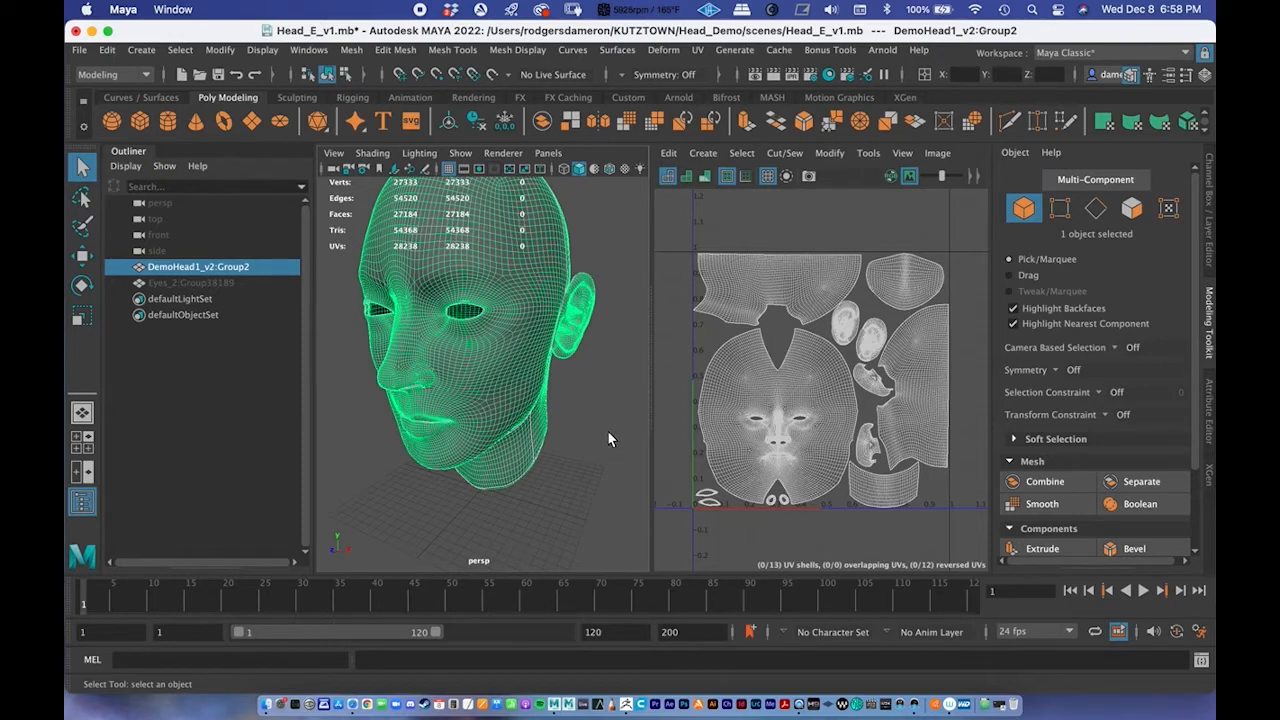
alt+drag(600, 456, 589, 443)
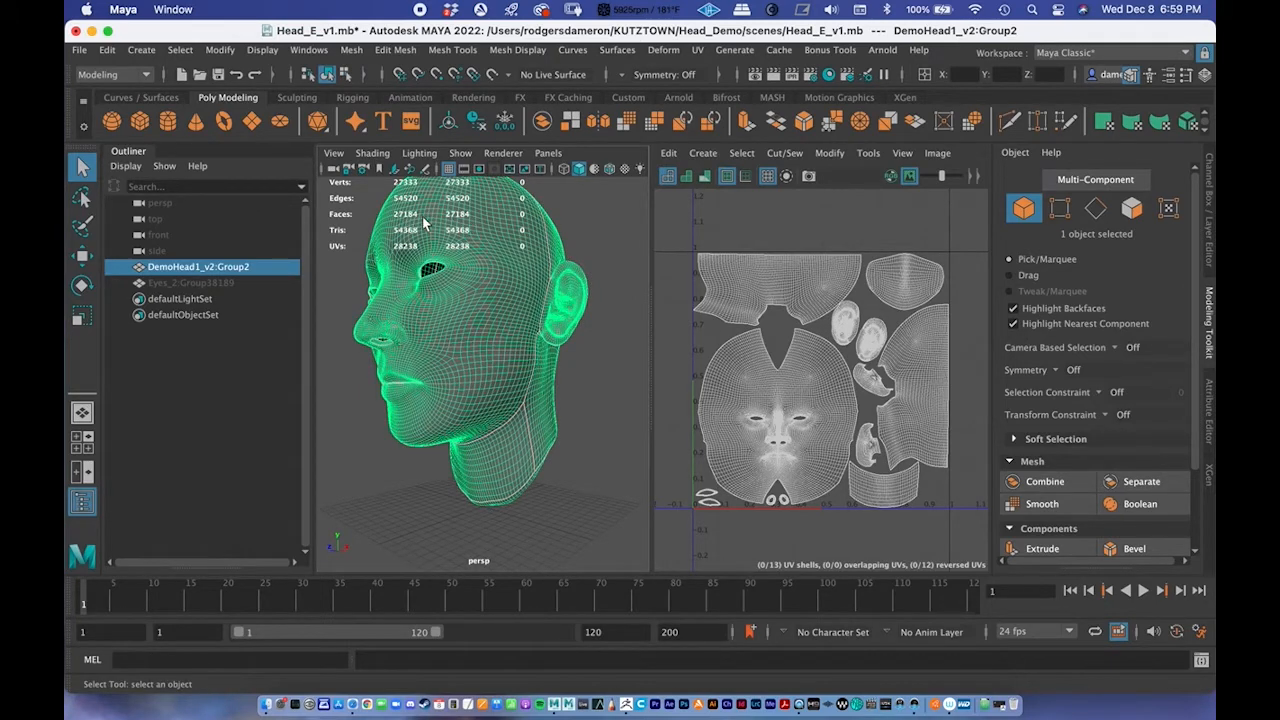
alt+right_drag(554, 347, 520, 360)
alt+drag(520, 360, 510, 396)
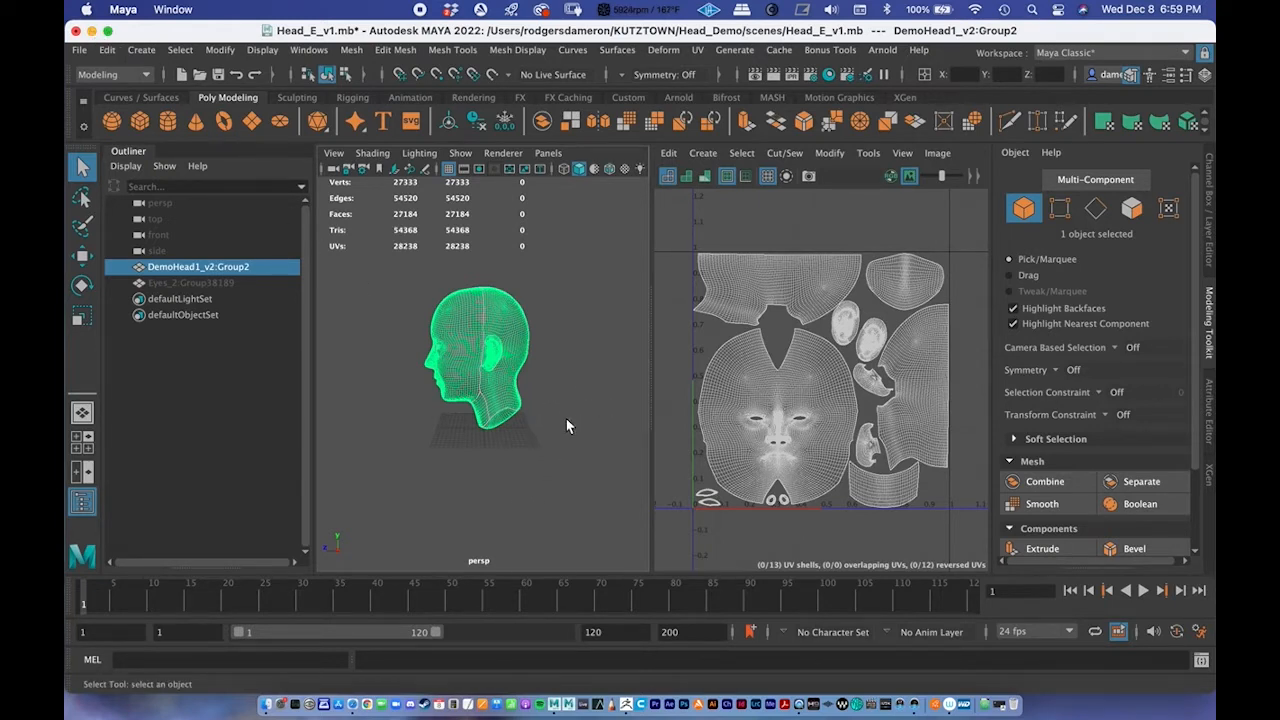
alt+drag(552, 470, 573, 418)
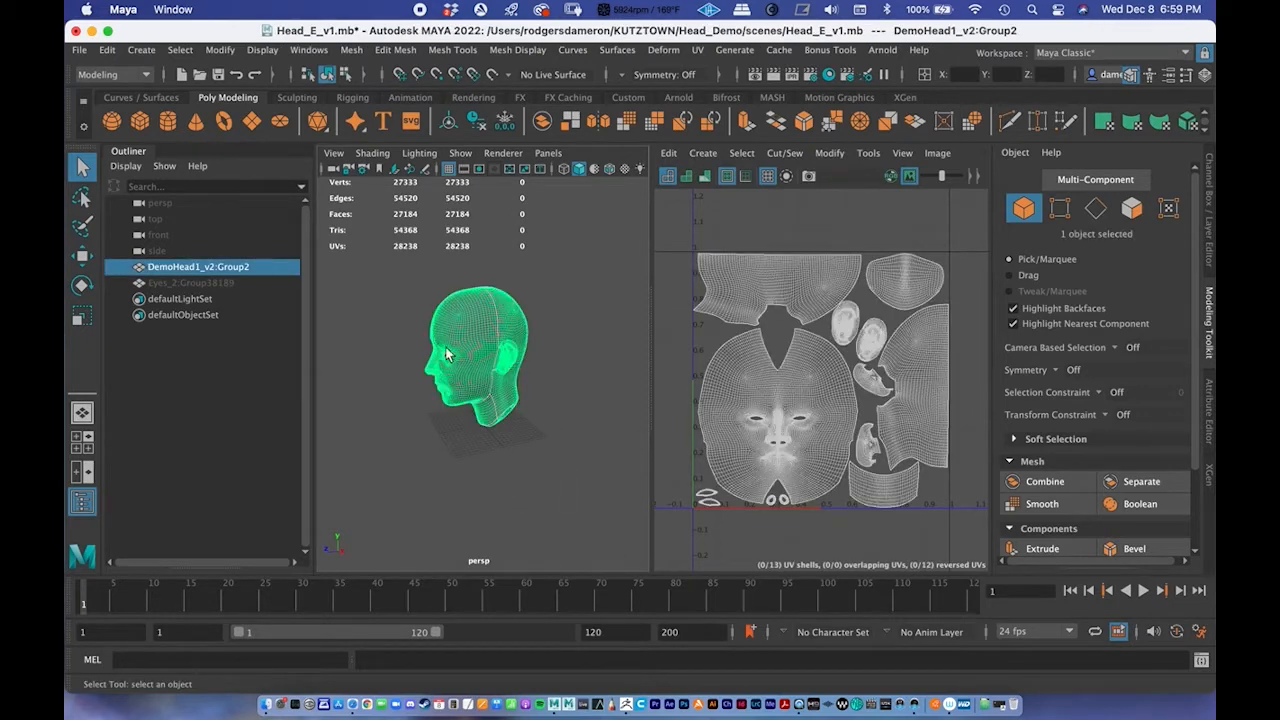
Step: Open the selection export settings for the head and review the OBJexport options without exporting
click(79, 50)
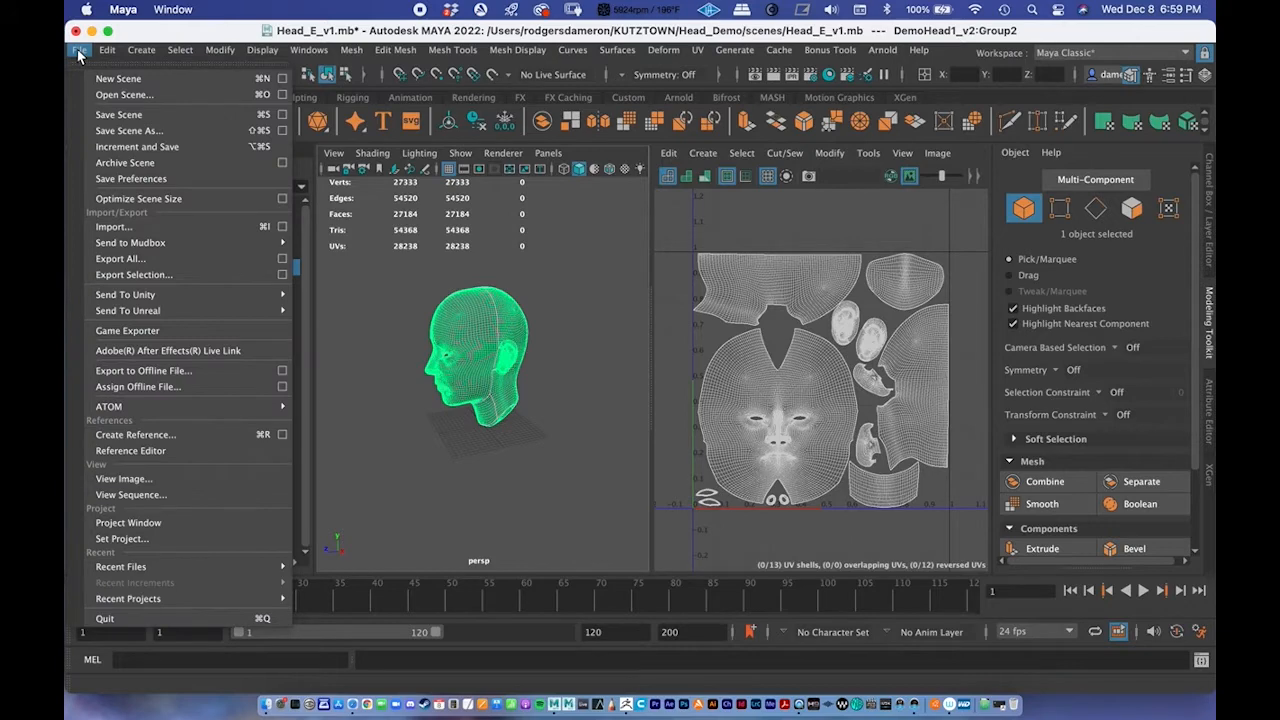
click(140, 275)
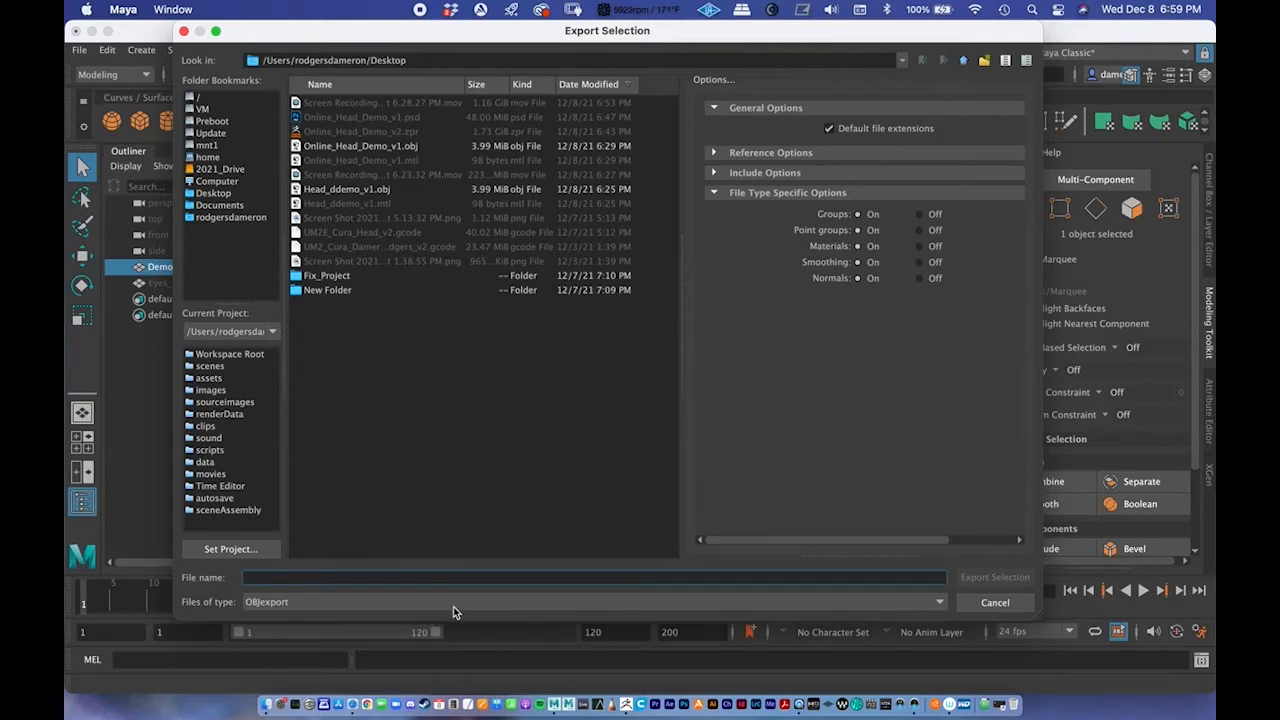
drag(326, 28, 355, 338)
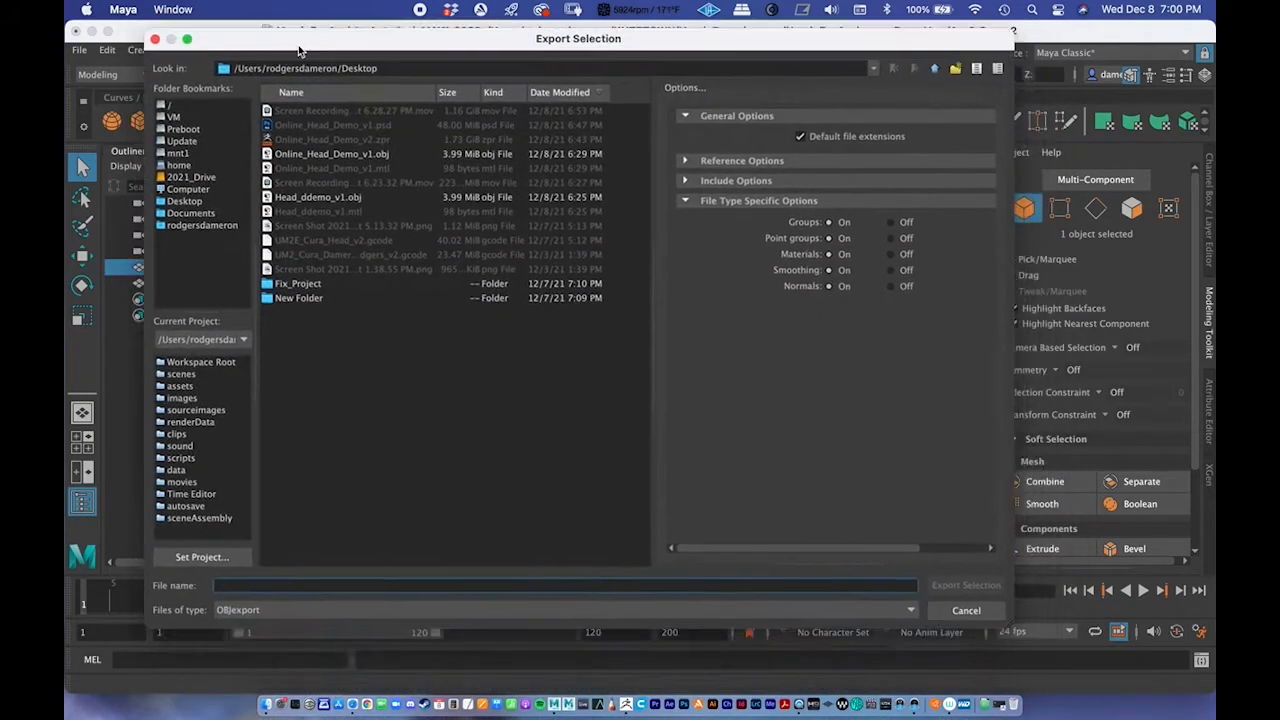
drag(297, 33, 190, 36)
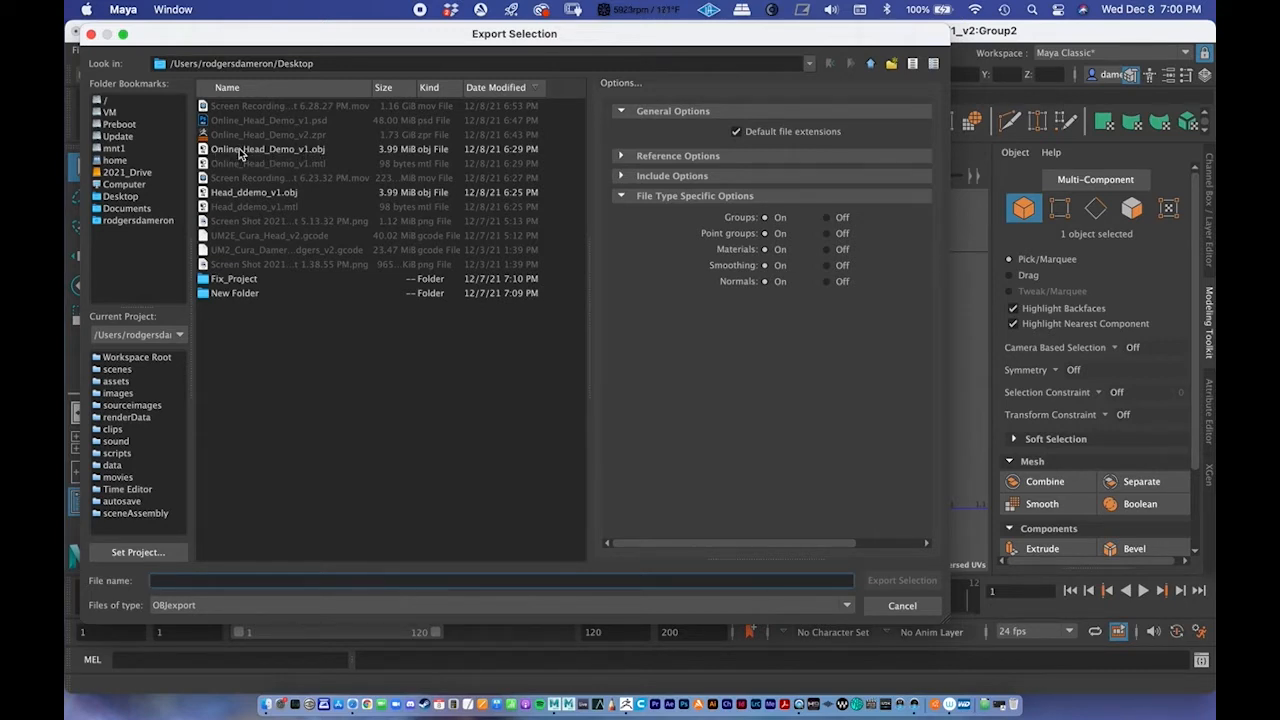
click(860, 606)
Step: Switch to ZBrush and import Online_Head_Demo_v1.obj from the Desktop with PolyMesh3D as the active tool
click(97, 31)
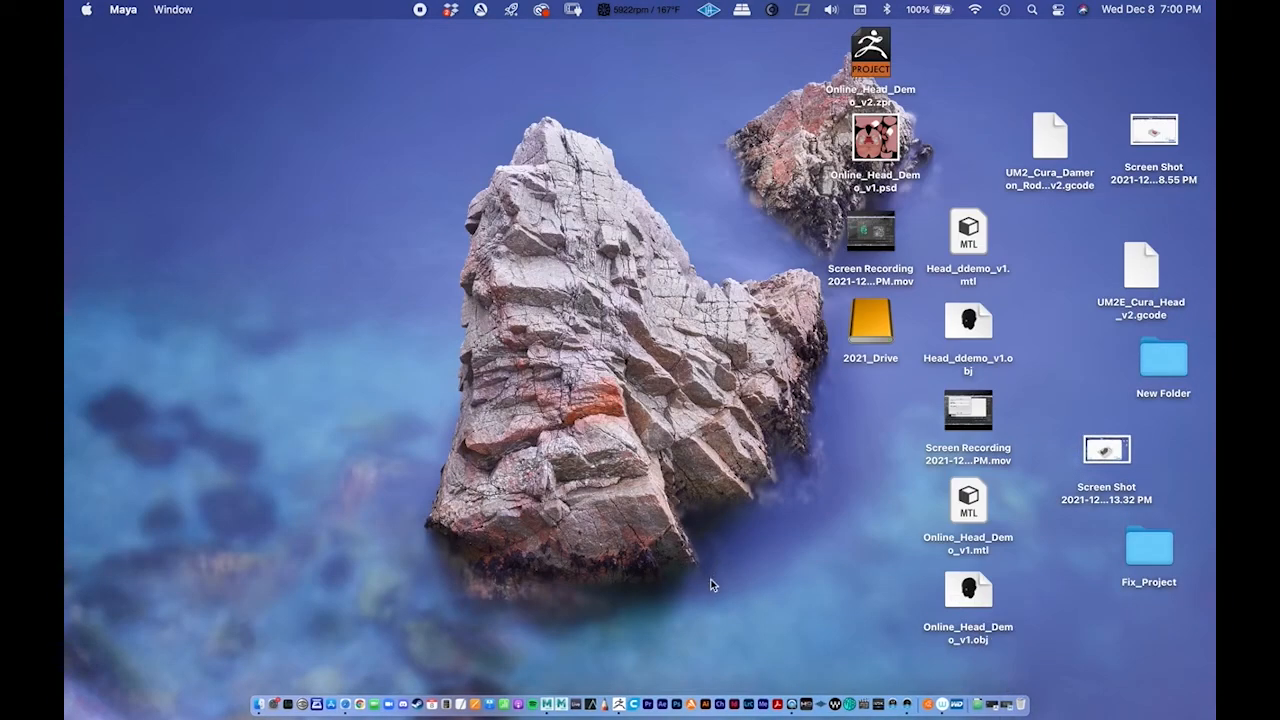
click(990, 705)
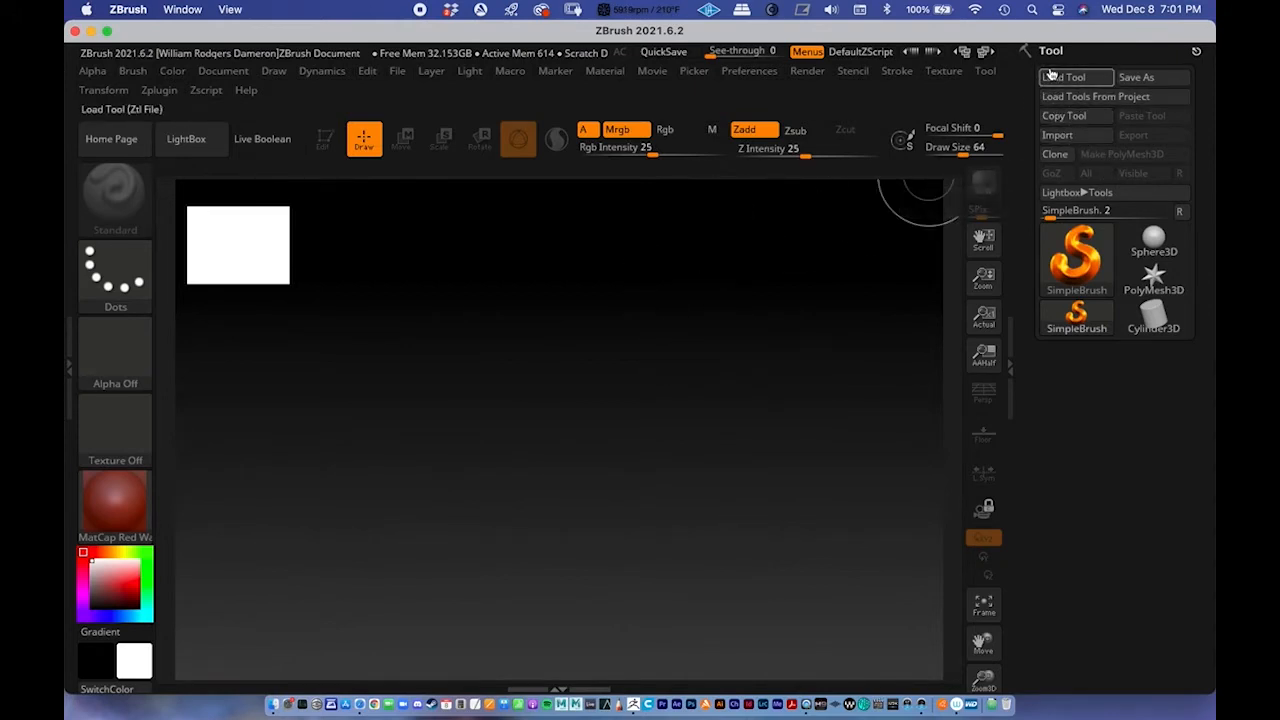
click(1058, 135)
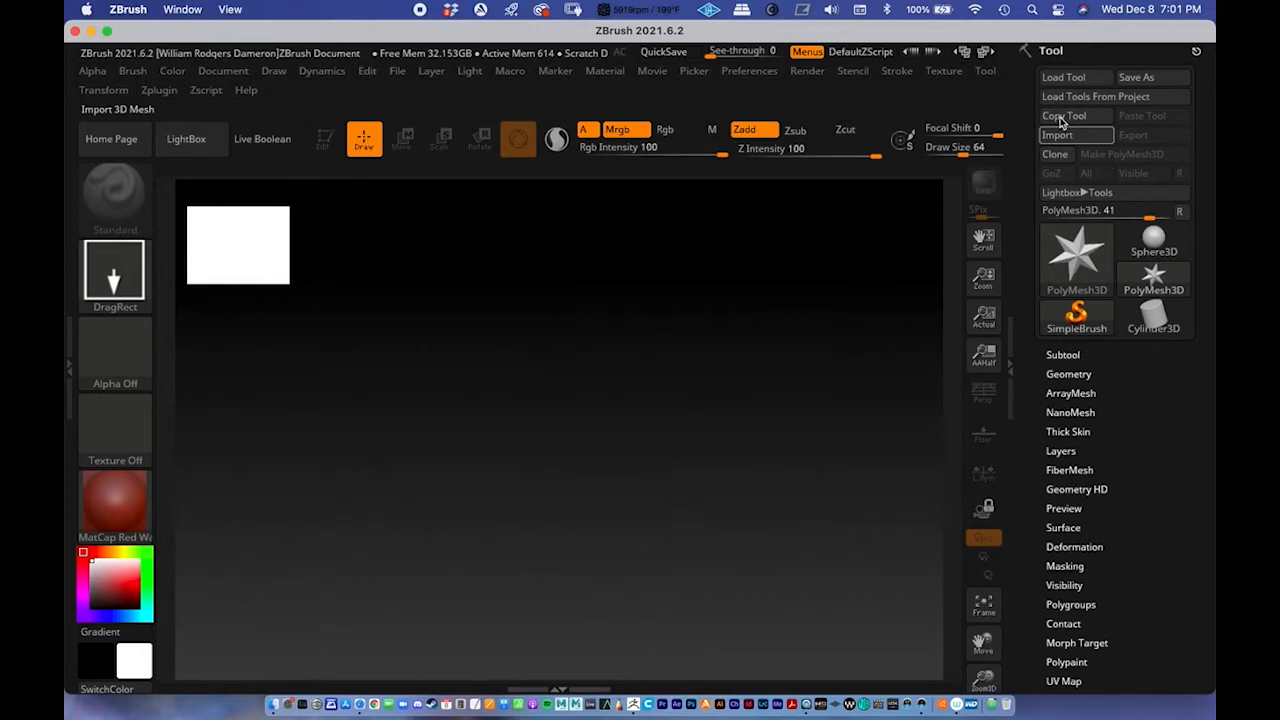
click(1058, 135)
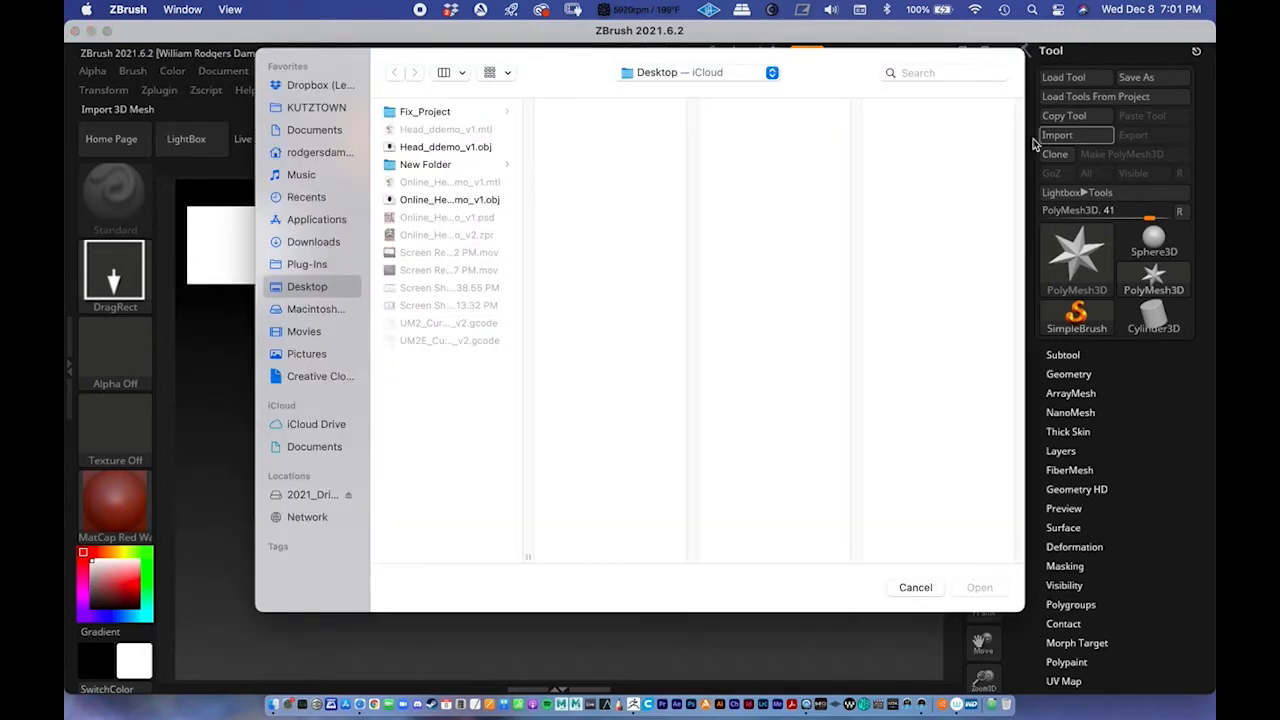
click(415, 199)
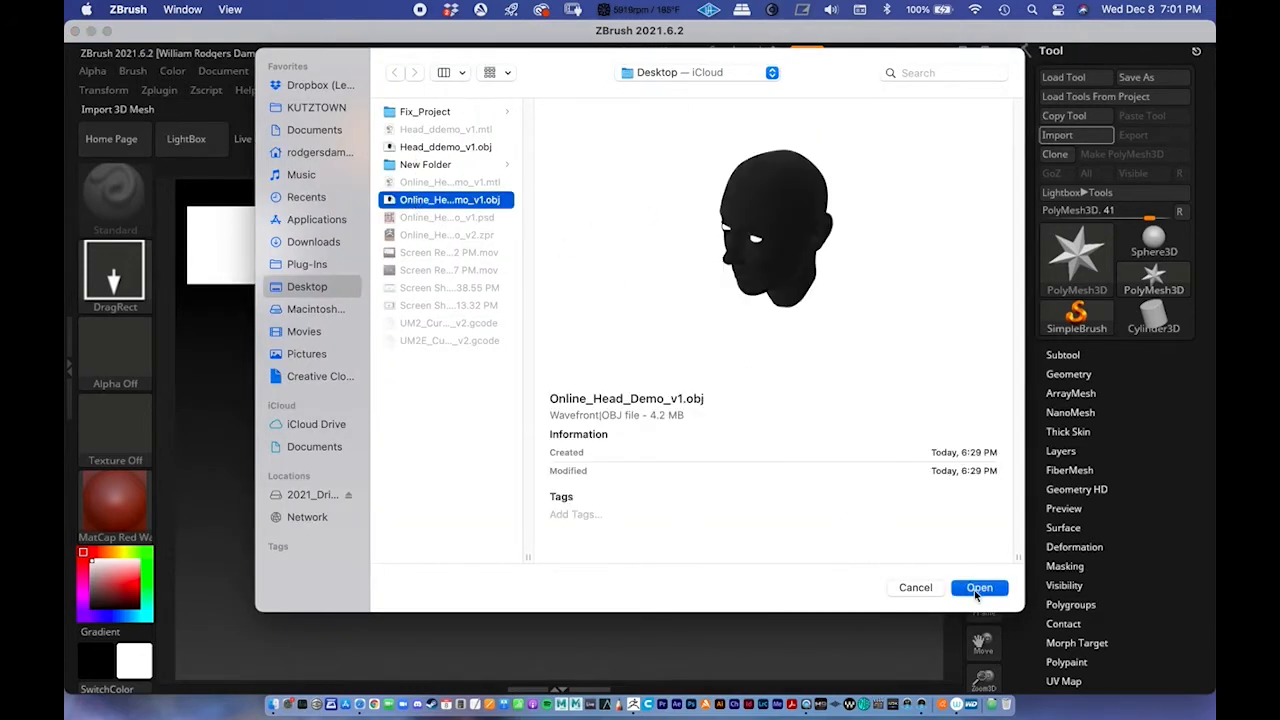
click(979, 588)
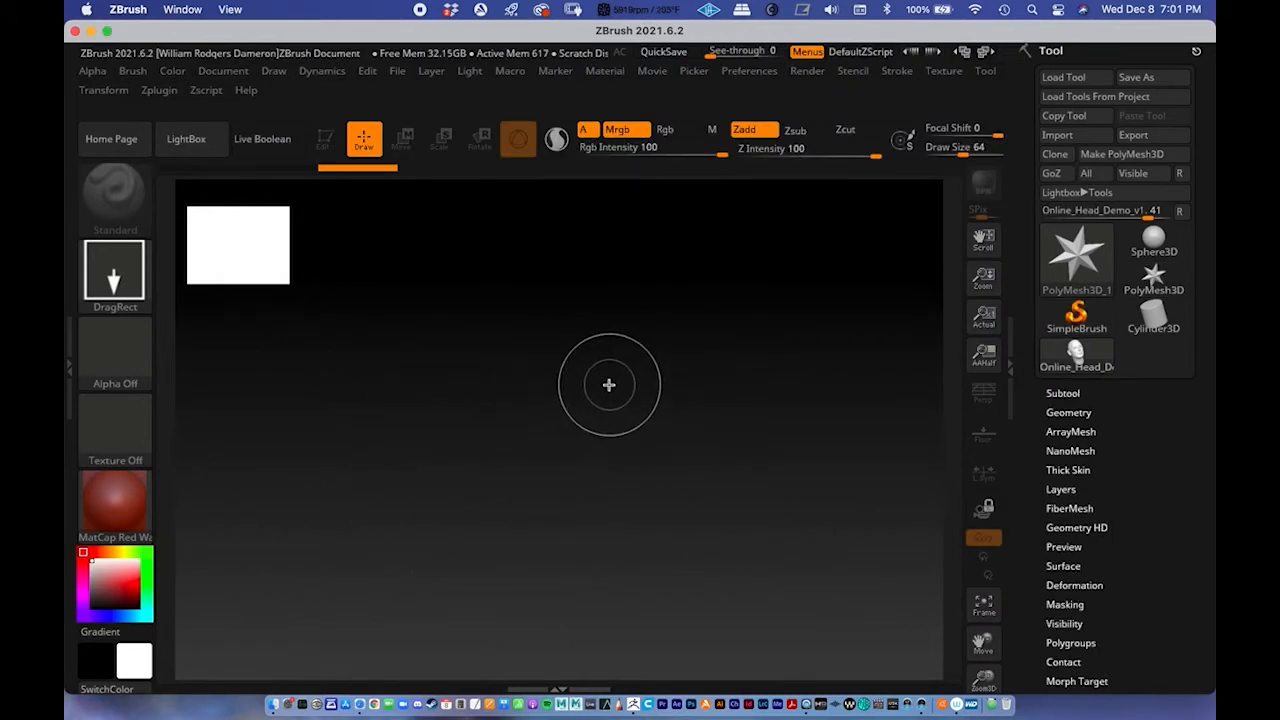
Step: Draw the imported head onto the canvas, turn on Edit mode and frame the head
mouse_move(598, 390)
mouse_down()
mouse_move(580, 354)
mouse_move(594, 437)
mouse_move(585, 587)
mouse_up()
key(ctrl+n)
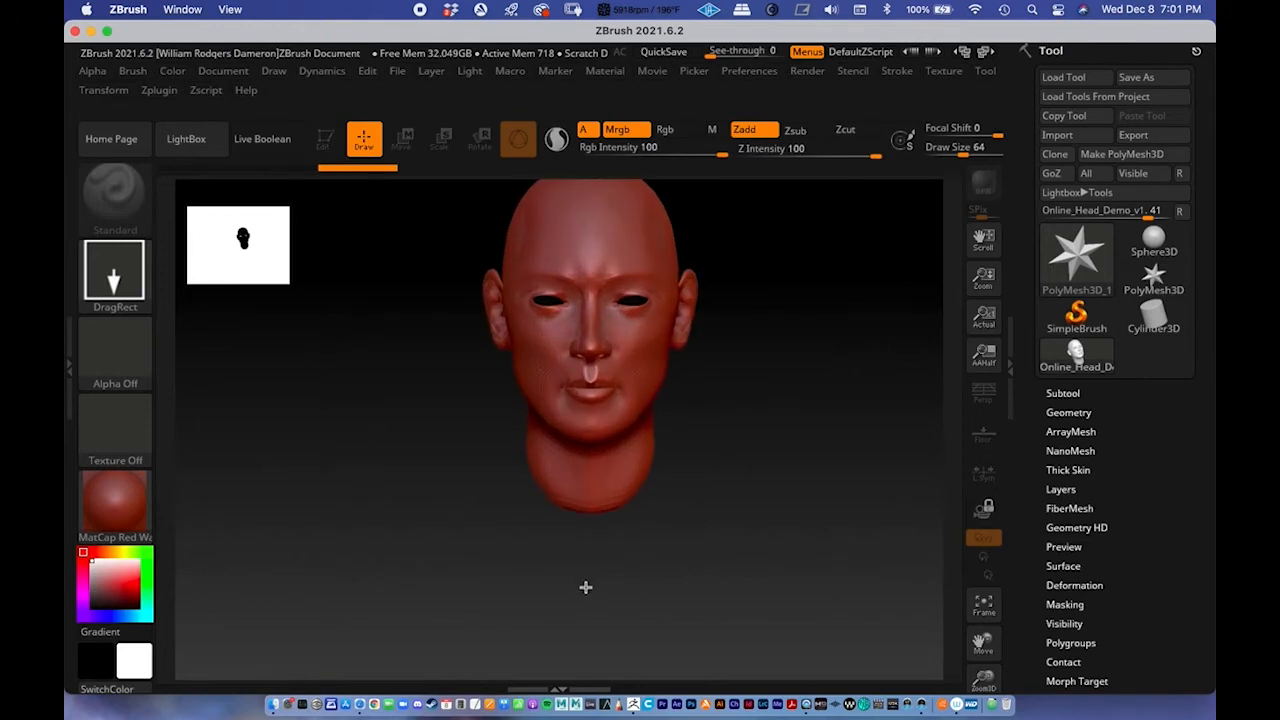
key(t)
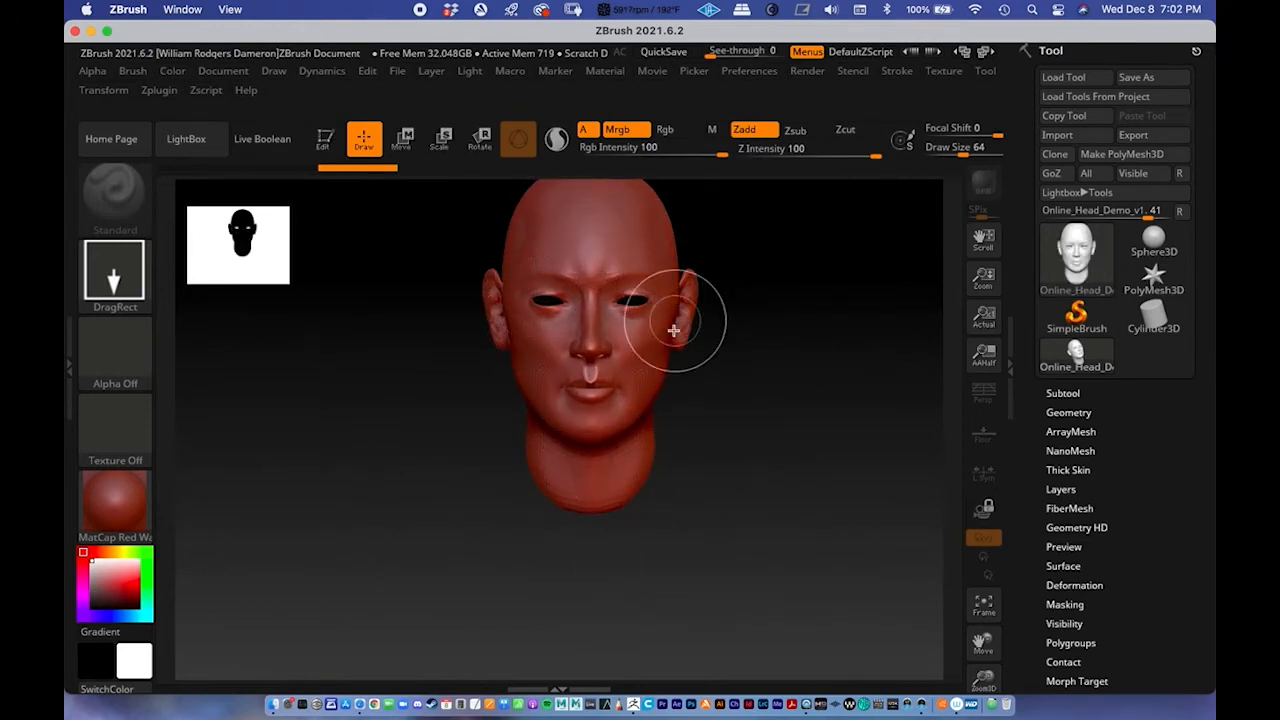
click(326, 139)
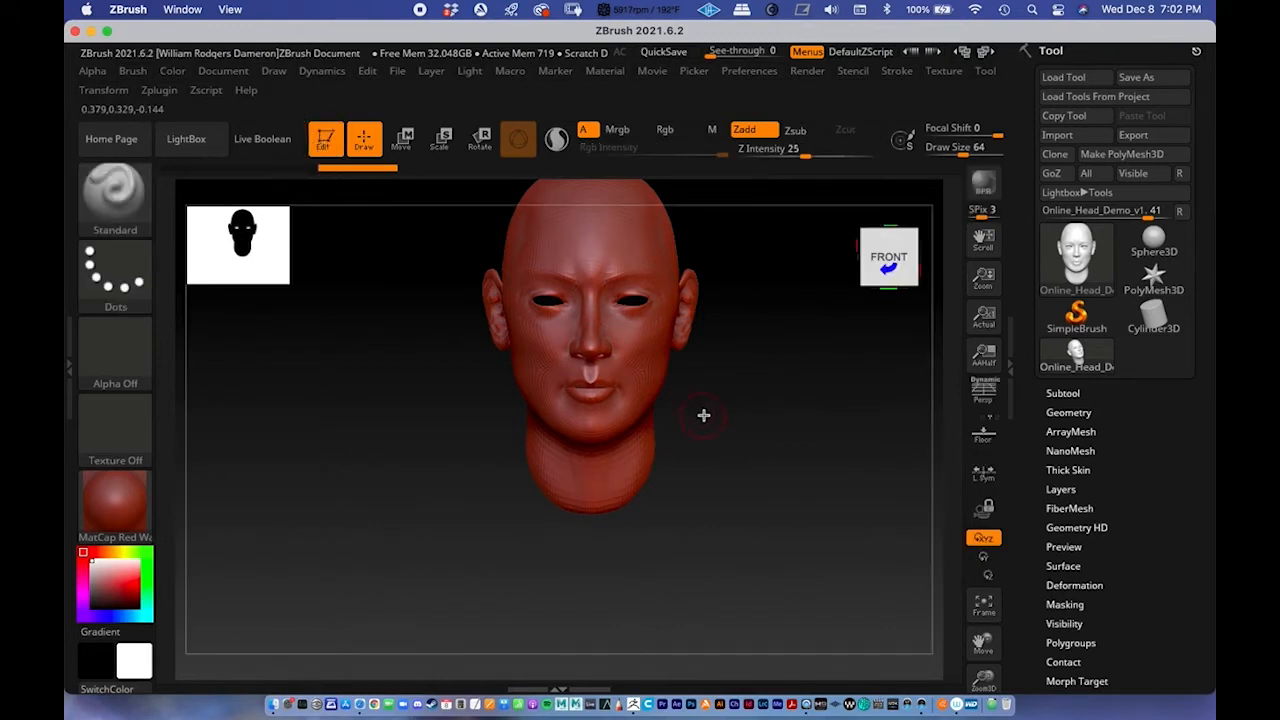
key(f)
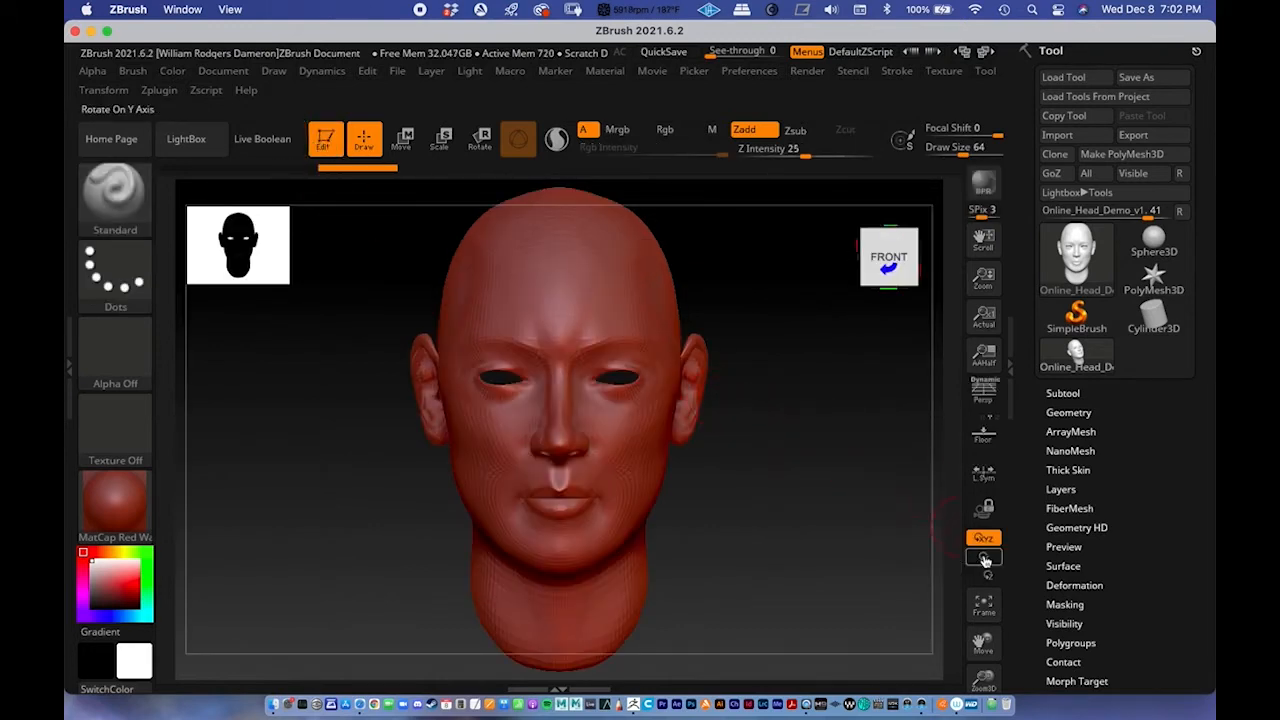
Step: Turn on perspective and set the camera focal length to 35 mm, followed by 85 mm
drag(791, 461, 806, 494)
click(981, 405)
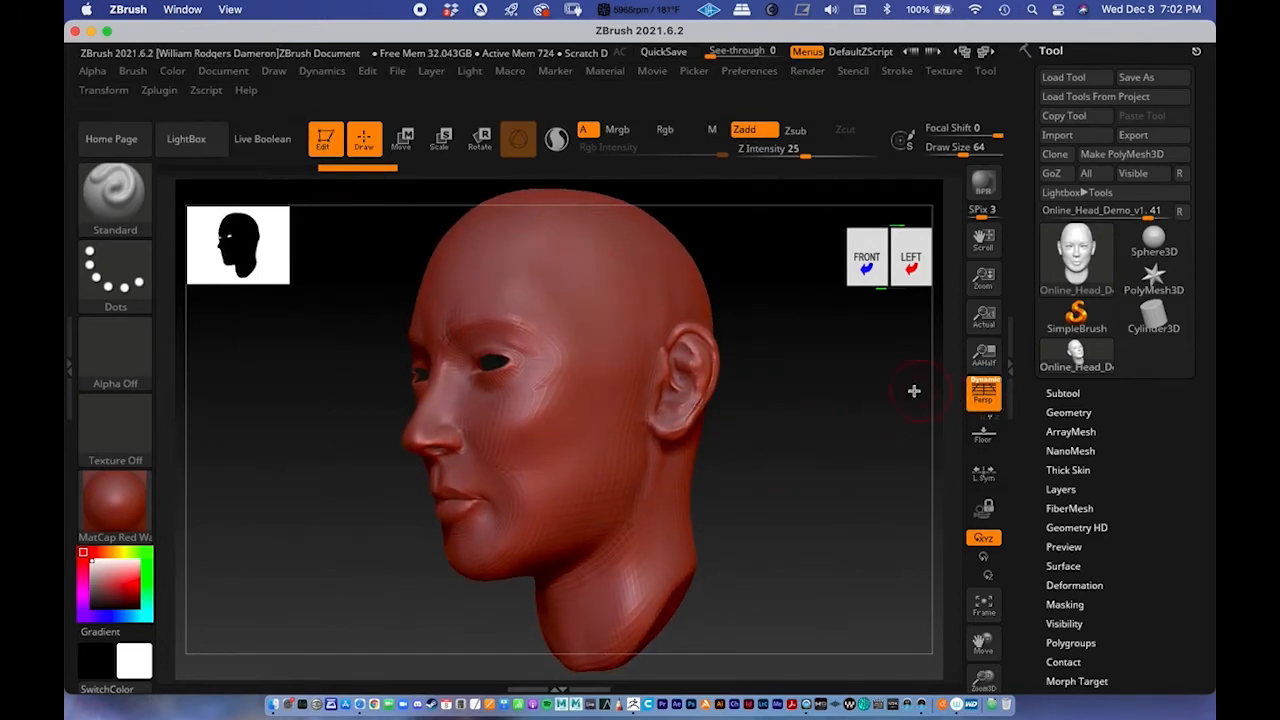
click(273, 75)
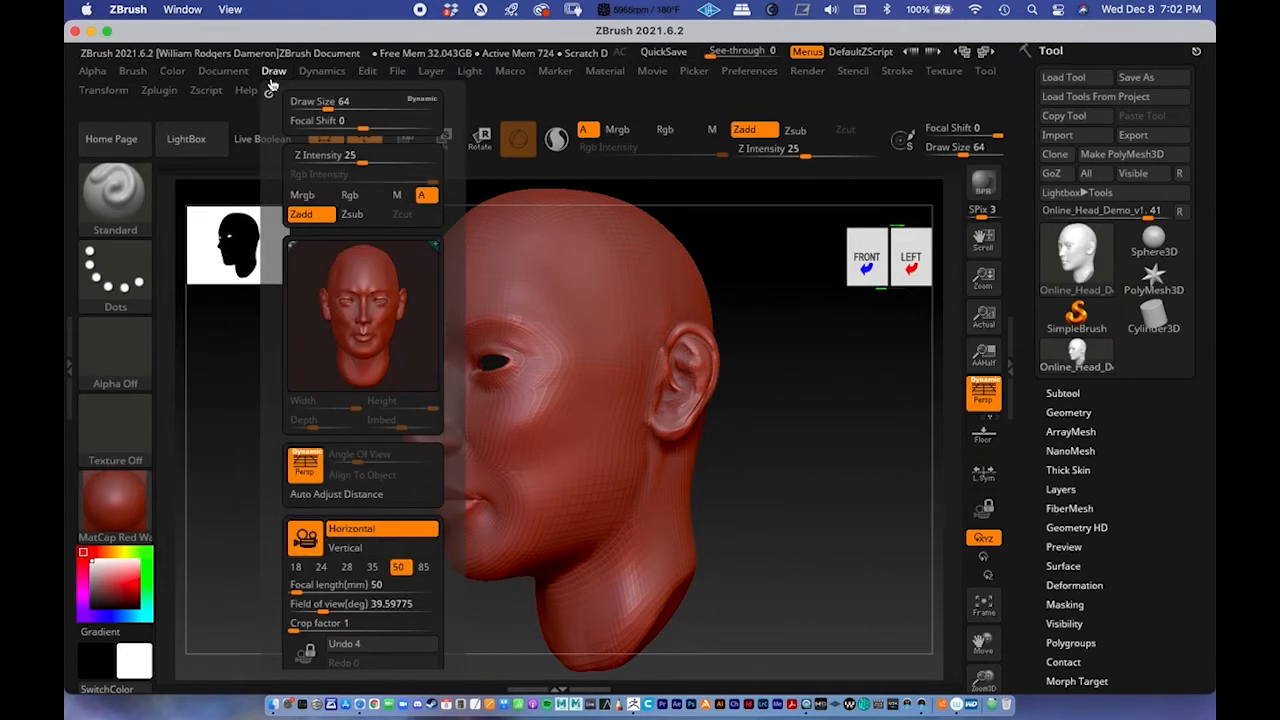
click(372, 568)
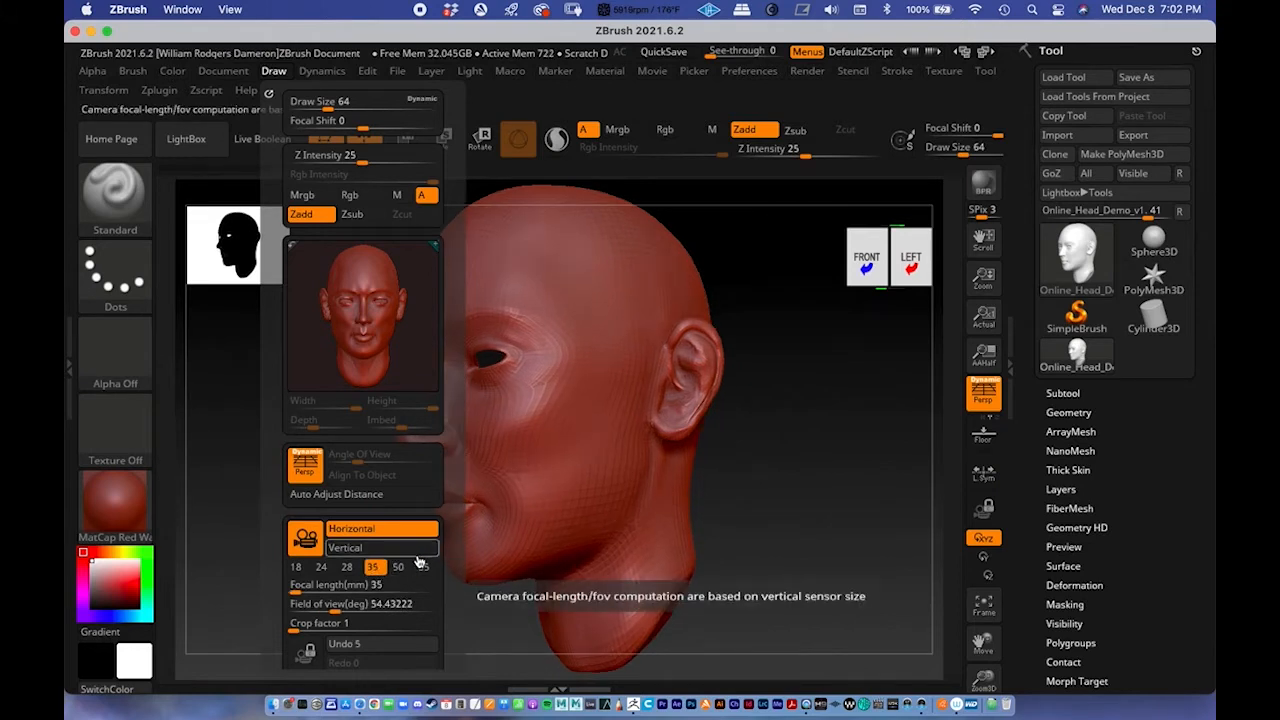
click(418, 567)
drag(715, 465, 873, 535)
key(ctrl+z)
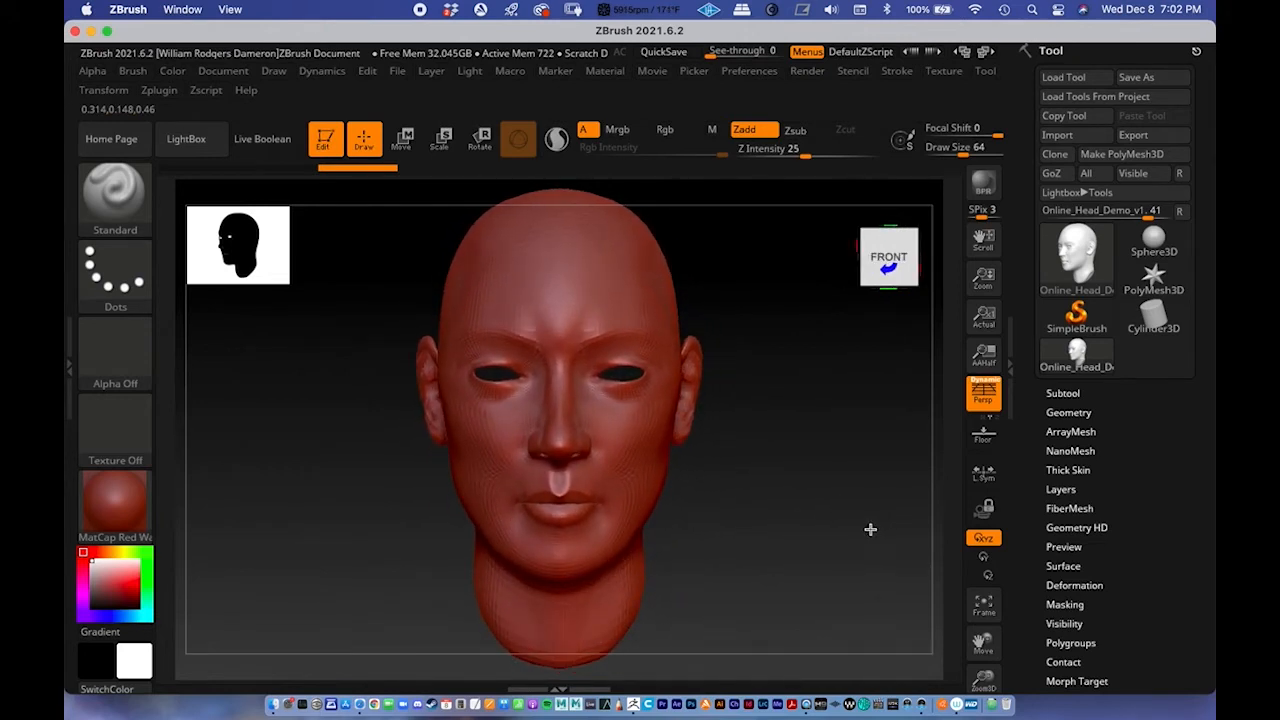
Step: Set the camera focal length to 70 mm and check the head from the side and below
click(276, 76)
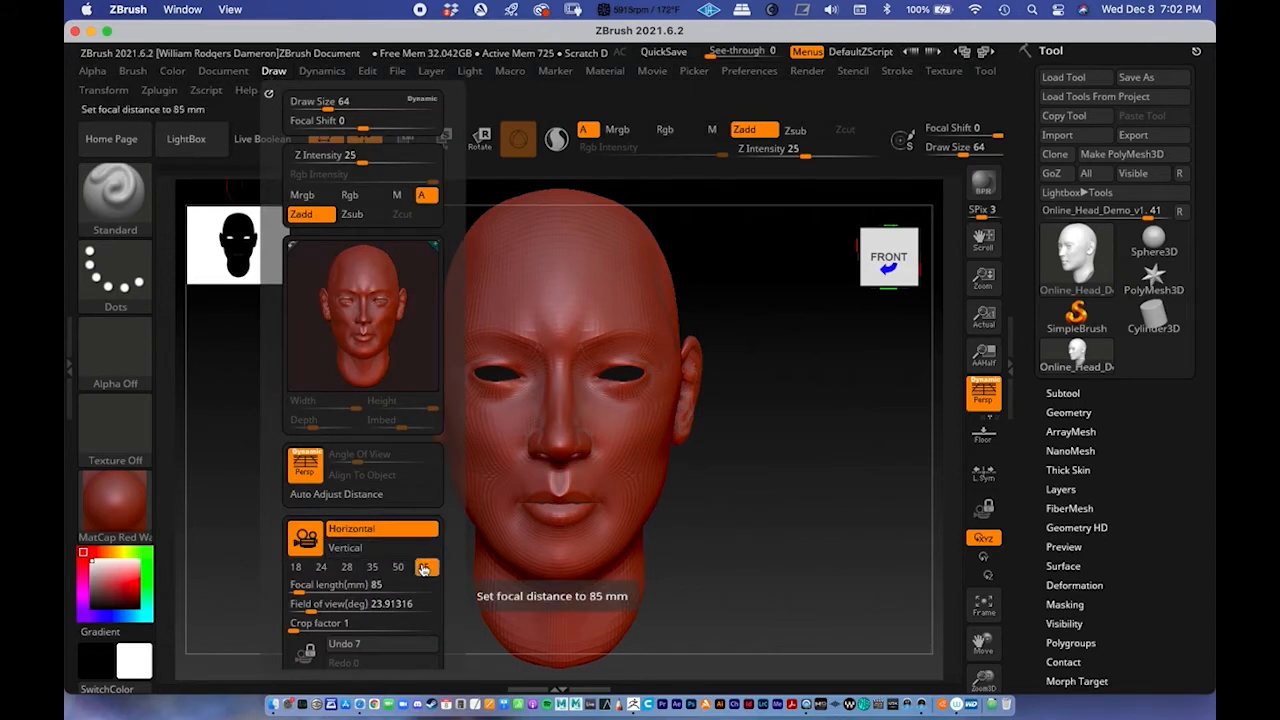
click(347, 570)
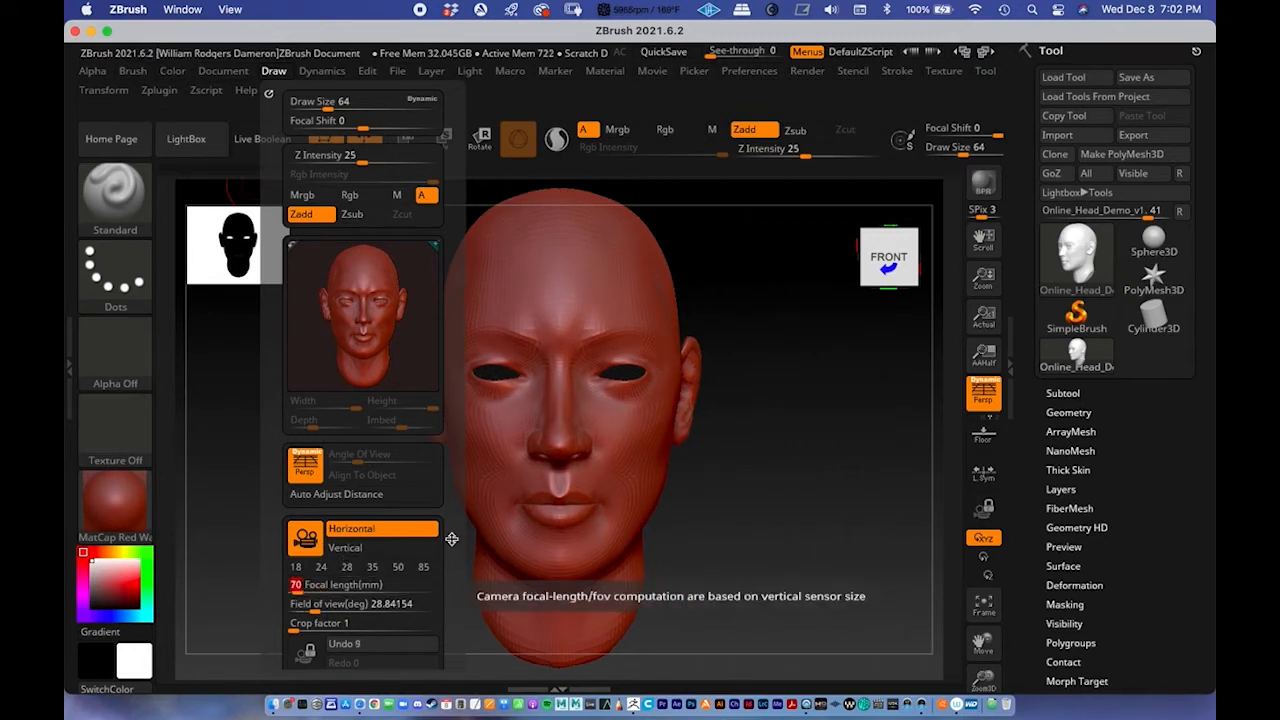
mouse_move(797, 506)
mouse_down()
mouse_move(762, 510)
mouse_move(751, 497)
mouse_up()
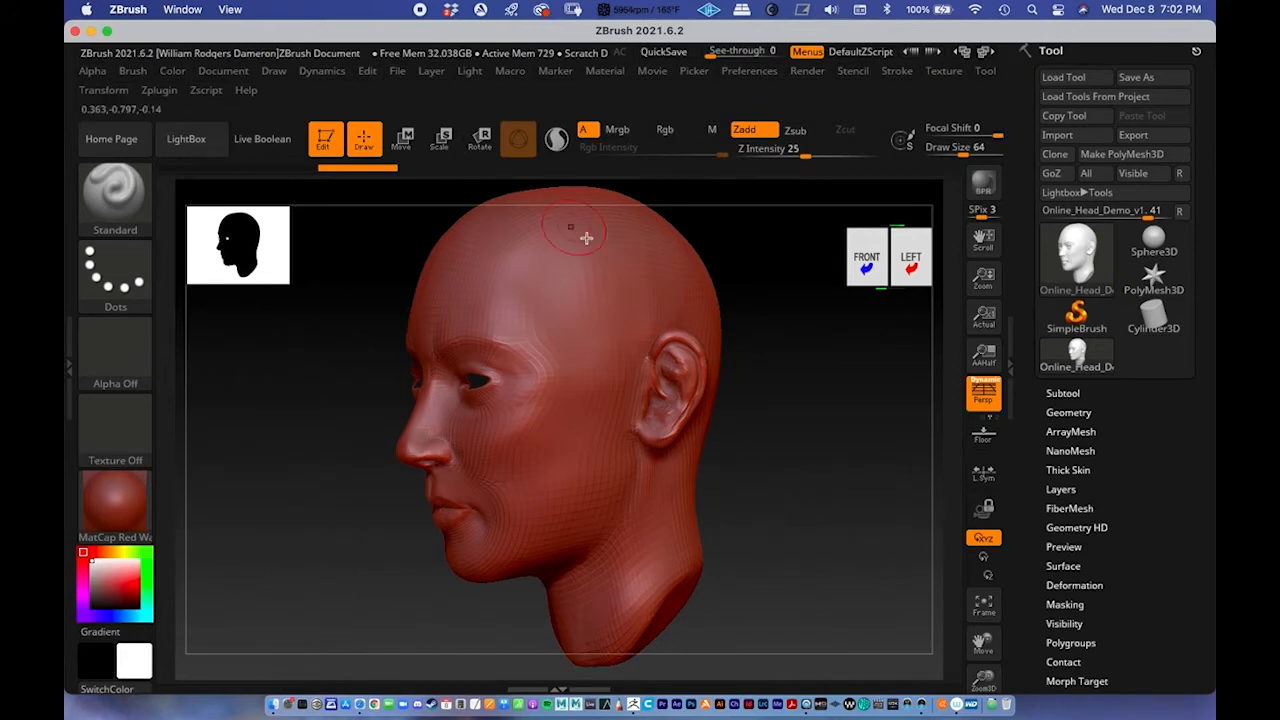
drag(814, 463, 789, 508)
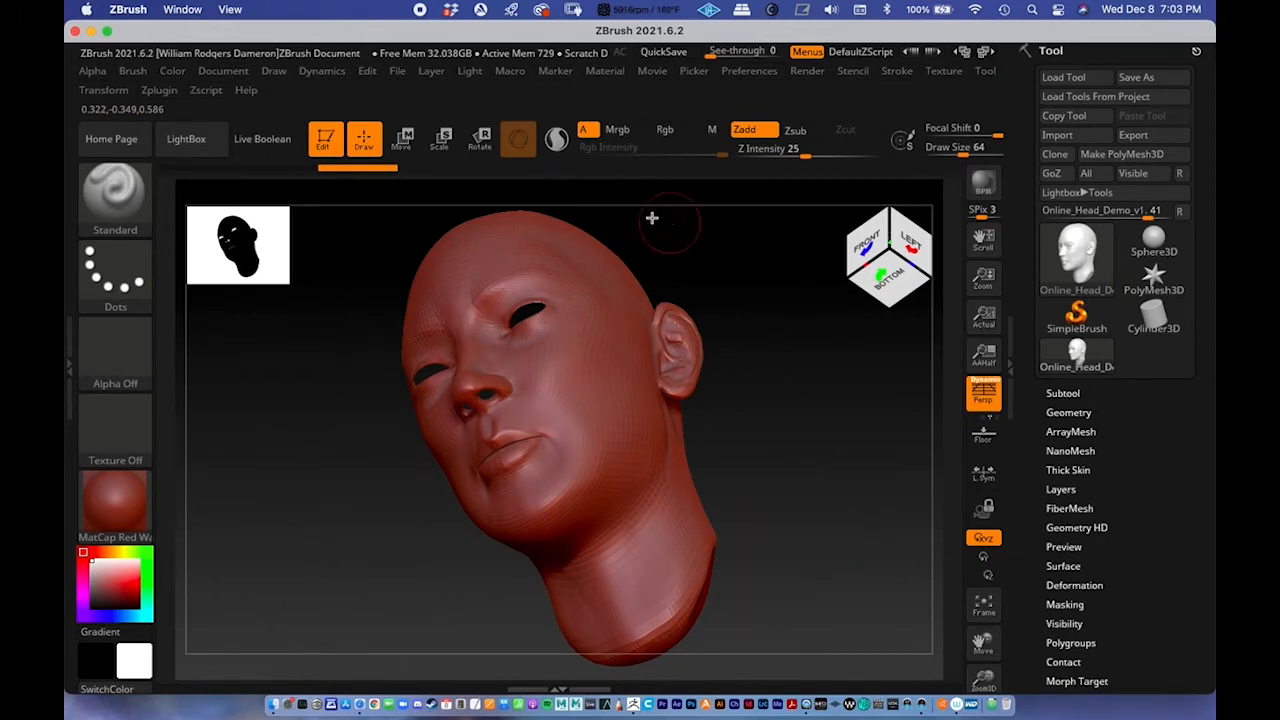
Step: Set the camera focal length to 24 mm and check the head's perspective from the side
click(272, 72)
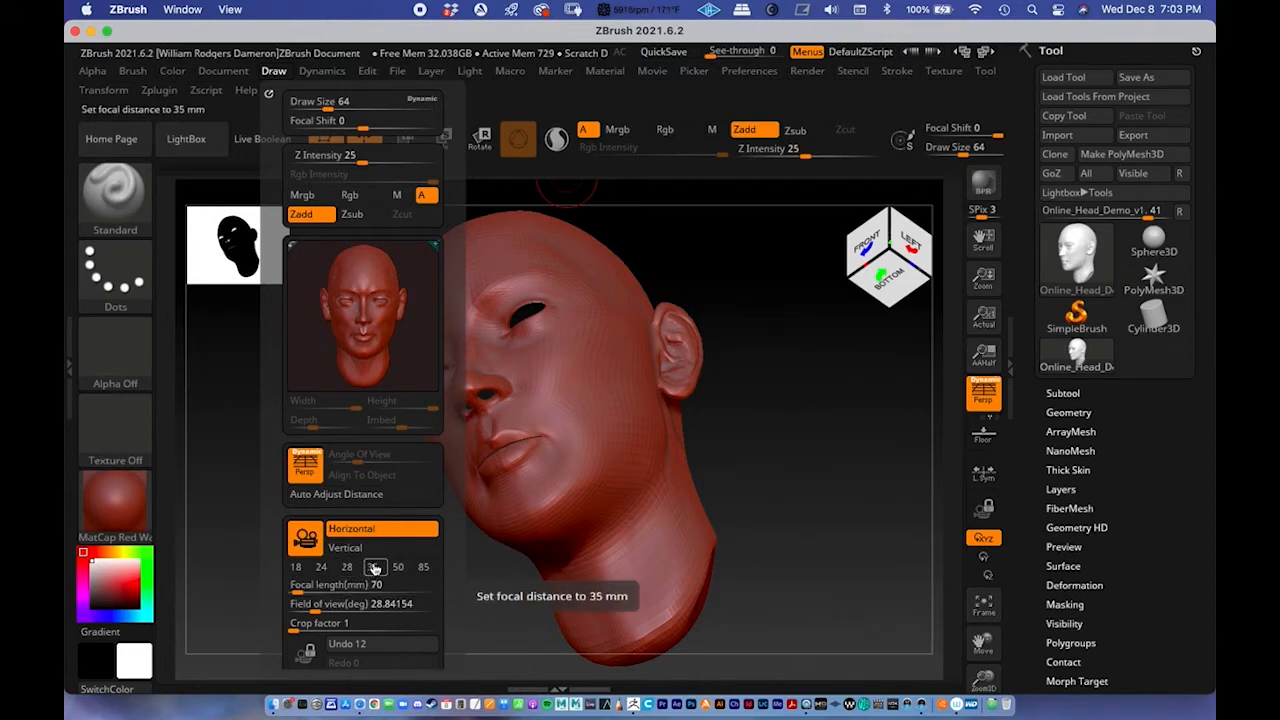
shift+drag(811, 437, 866, 520)
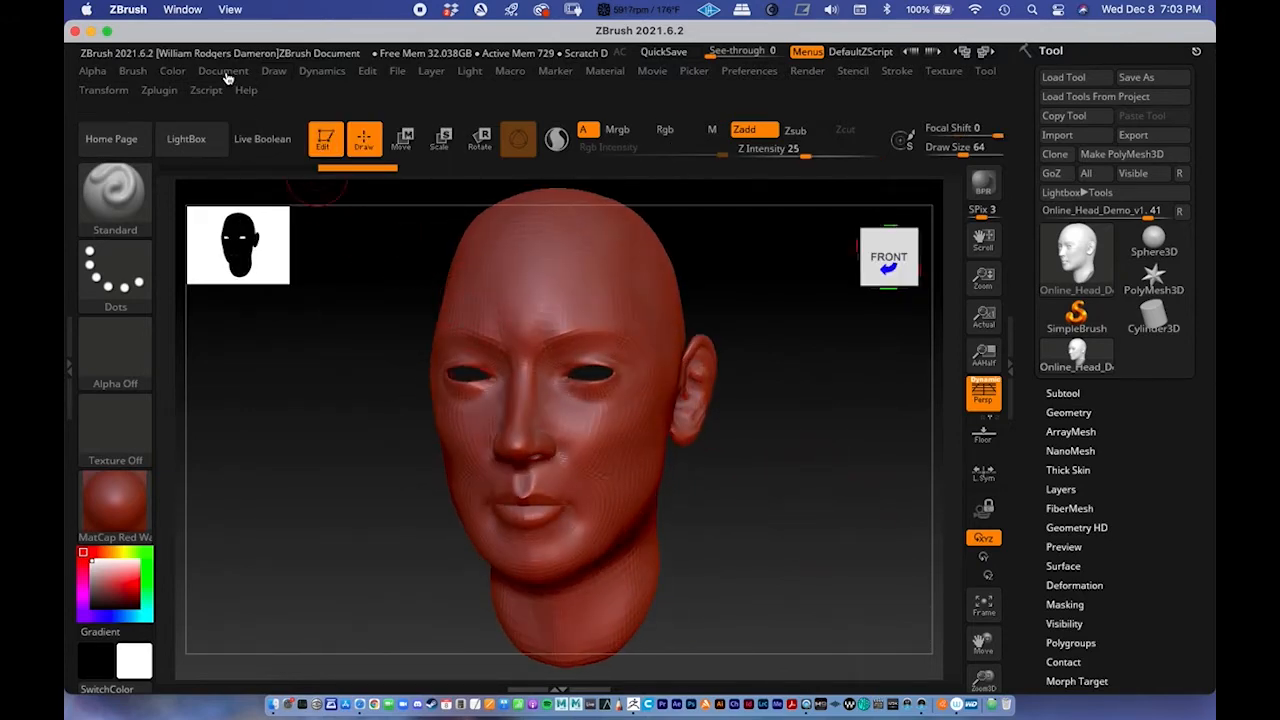
click(273, 72)
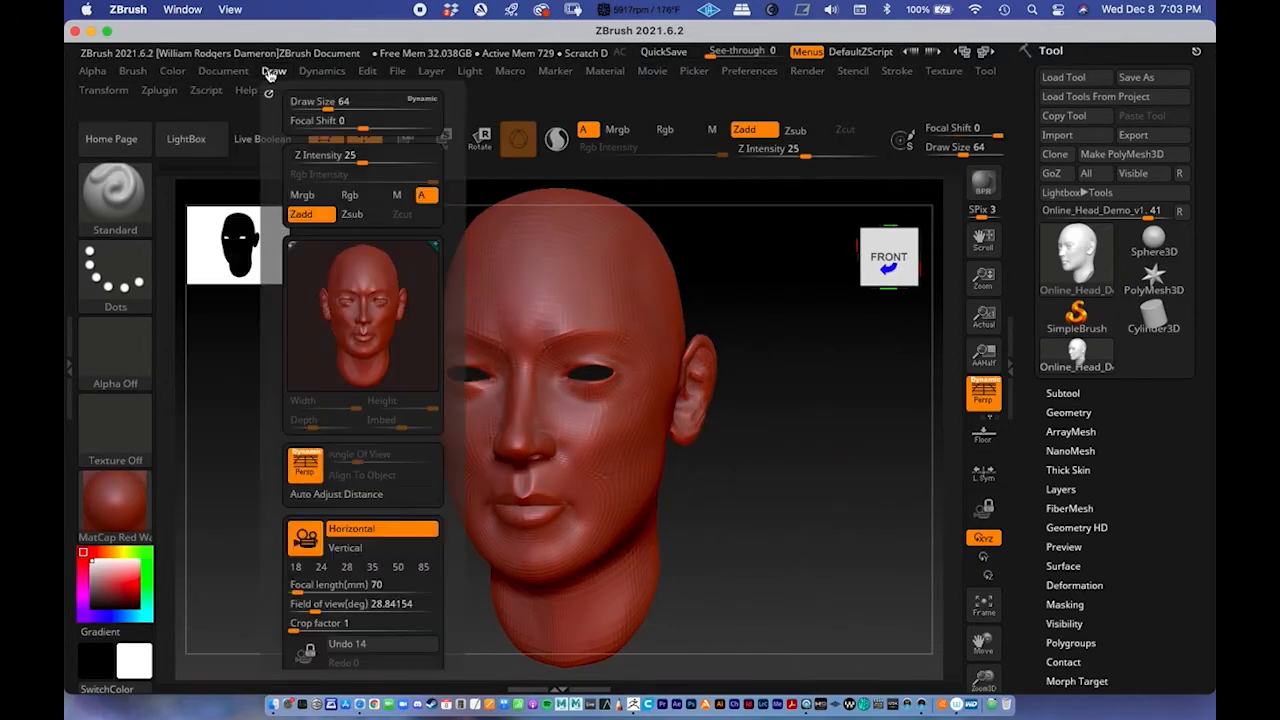
click(320, 567)
mouse_move(806, 526)
mouse_down()
mouse_move(829, 500)
mouse_move(772, 528)
mouse_up()
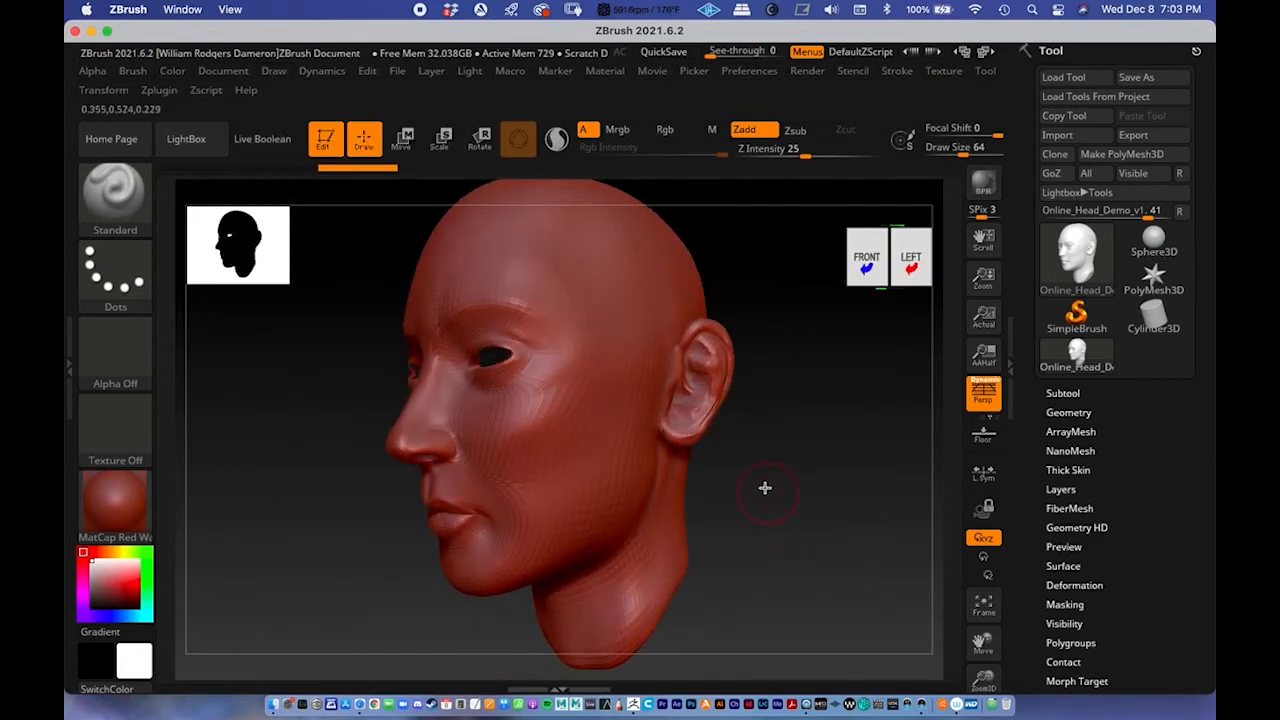
Step: Set the camera focal length to about 154 mm, check its value and turn the head to the front view
click(274, 70)
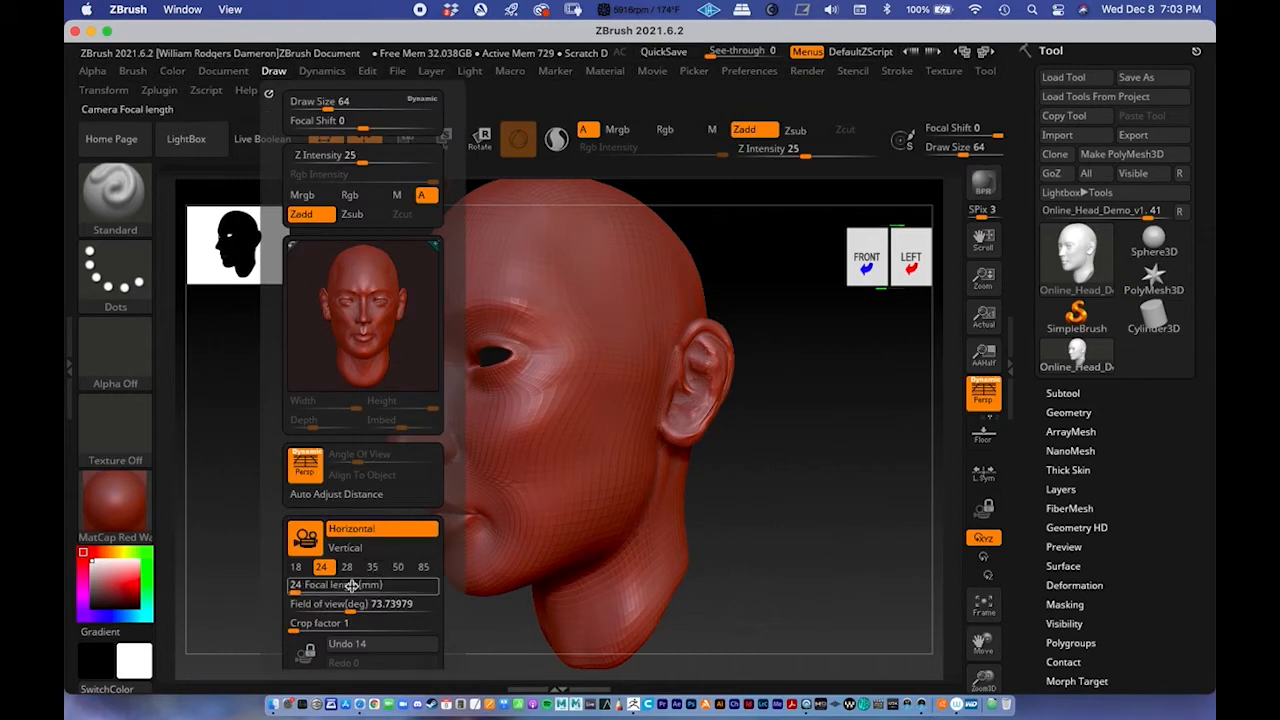
drag(303, 587, 303, 587)
mouse_move(680, 570)
mouse_down()
mouse_move(858, 527)
mouse_move(814, 514)
mouse_move(834, 534)
mouse_up()
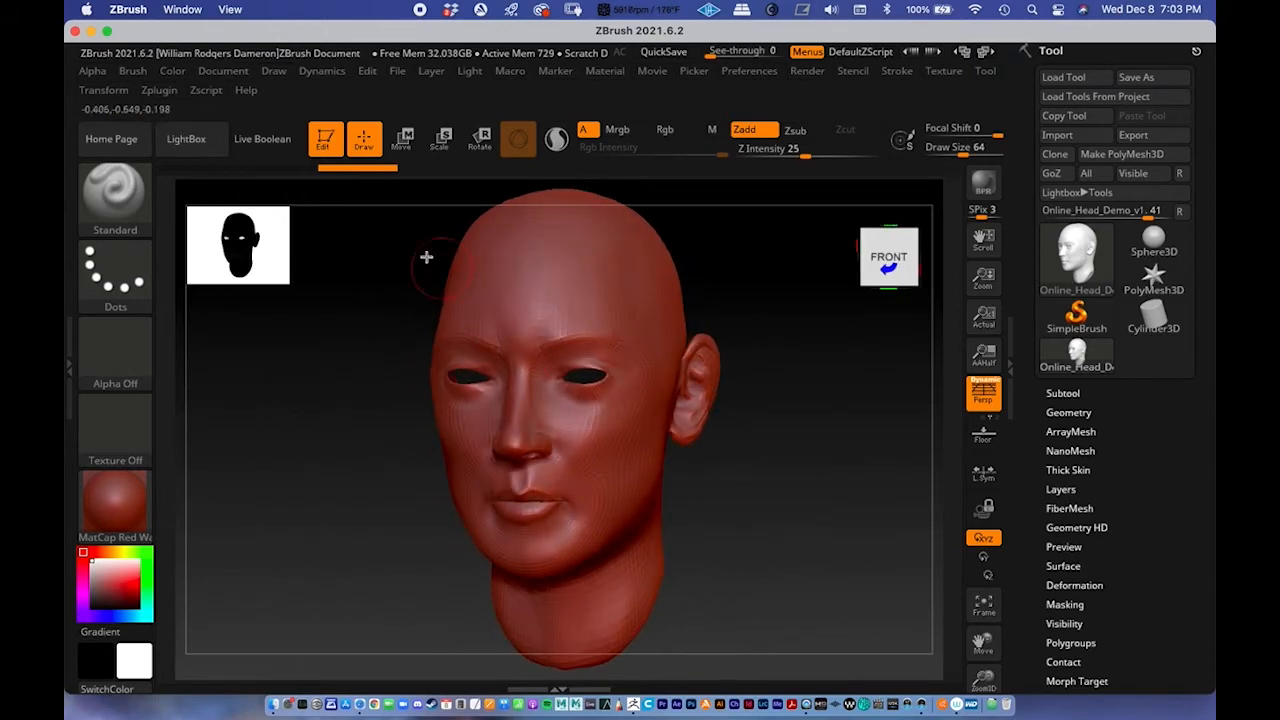
click(270, 71)
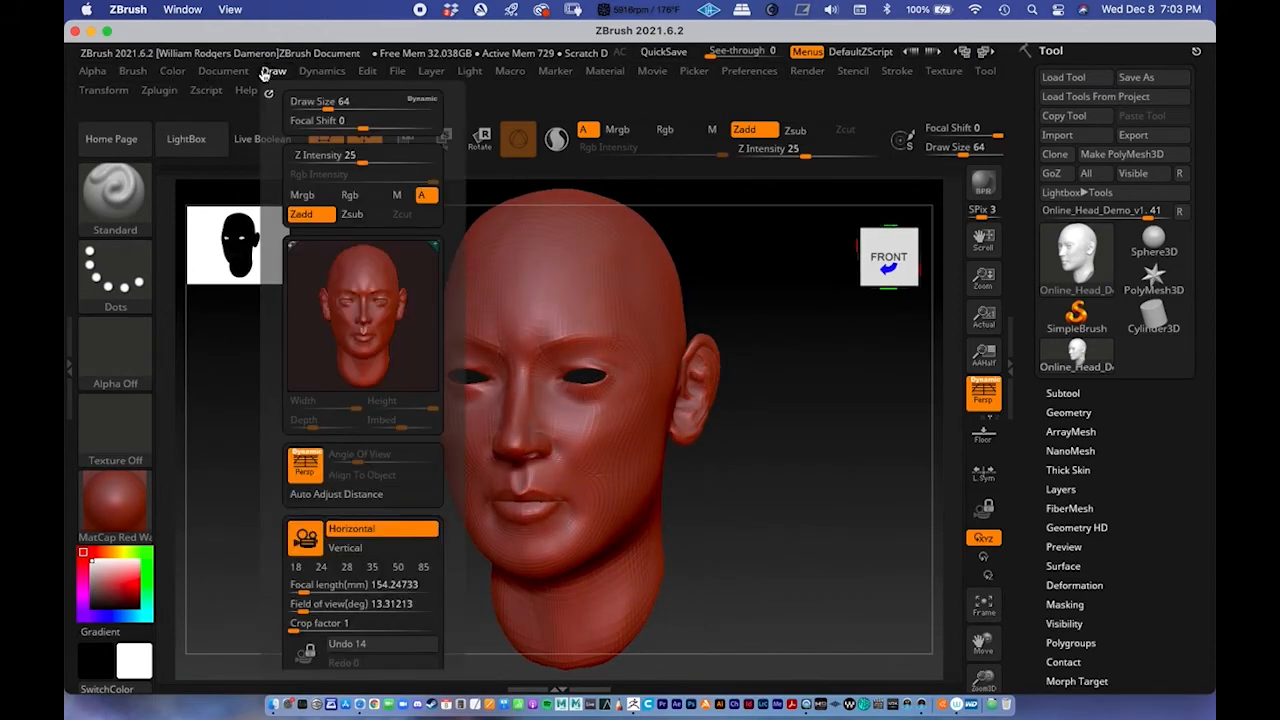
click(273, 74)
shift+drag(743, 509, 773, 502)
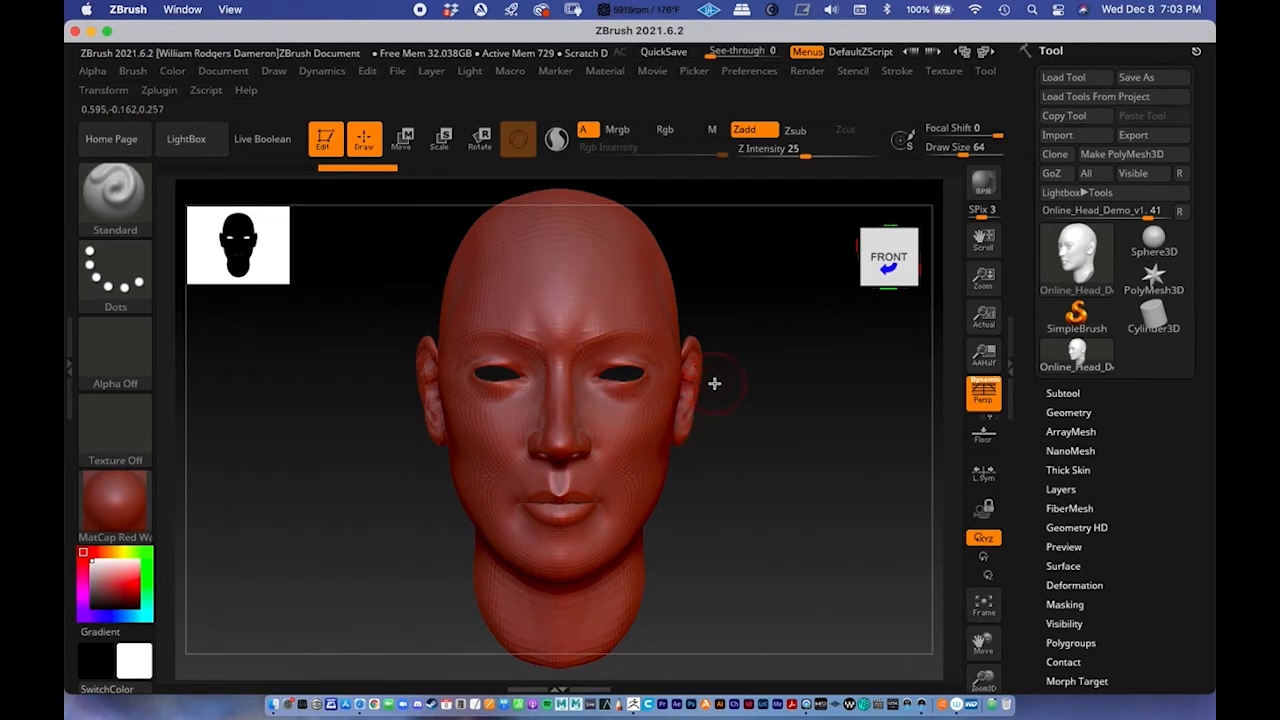
Step: Show the polygon wireframe on the head, inspect it from a three-quarter angle and hide it again
drag(791, 455, 783, 531)
key(shift+f)
drag(795, 478, 743, 480)
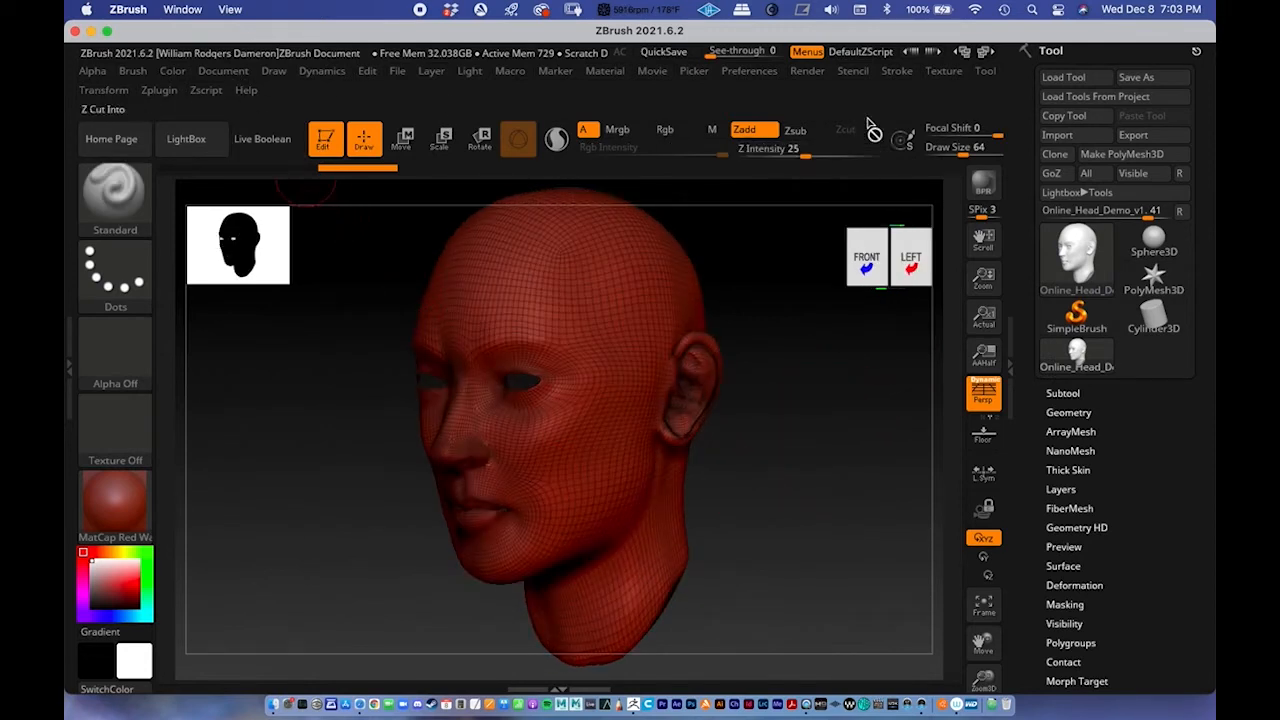
click(104, 95)
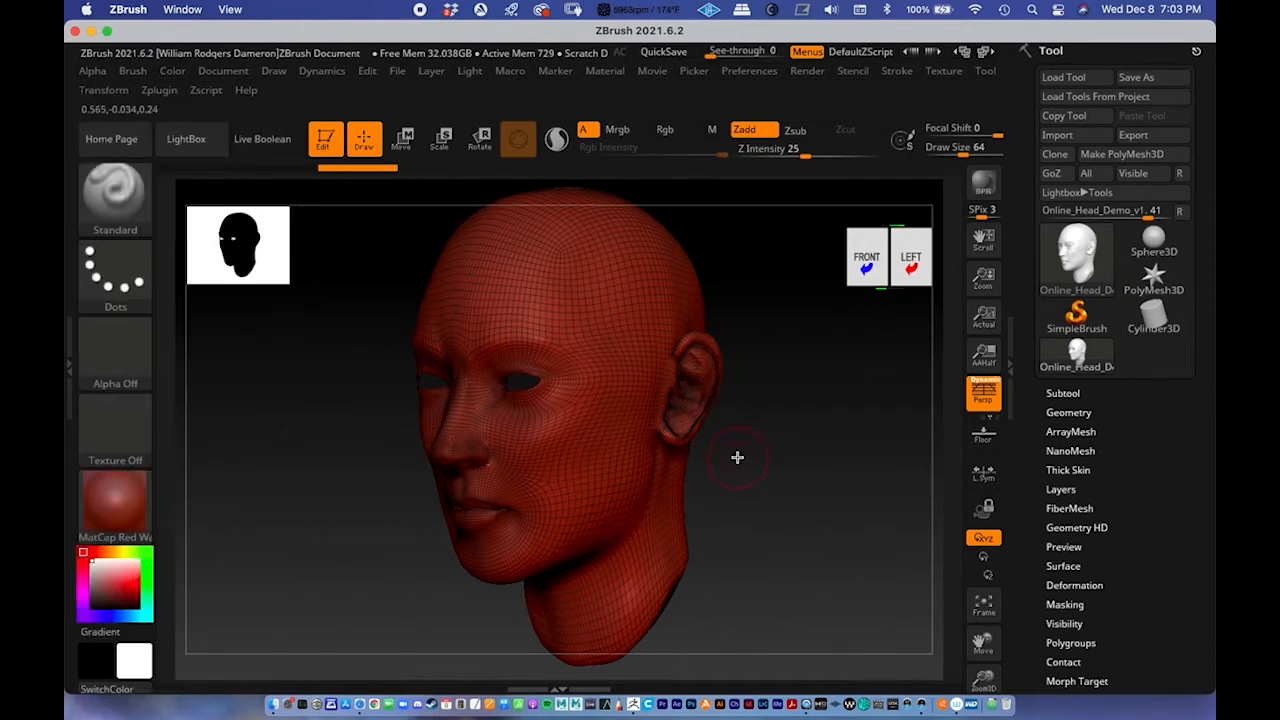
key(shift+f)
shift+drag(757, 463, 701, 381)
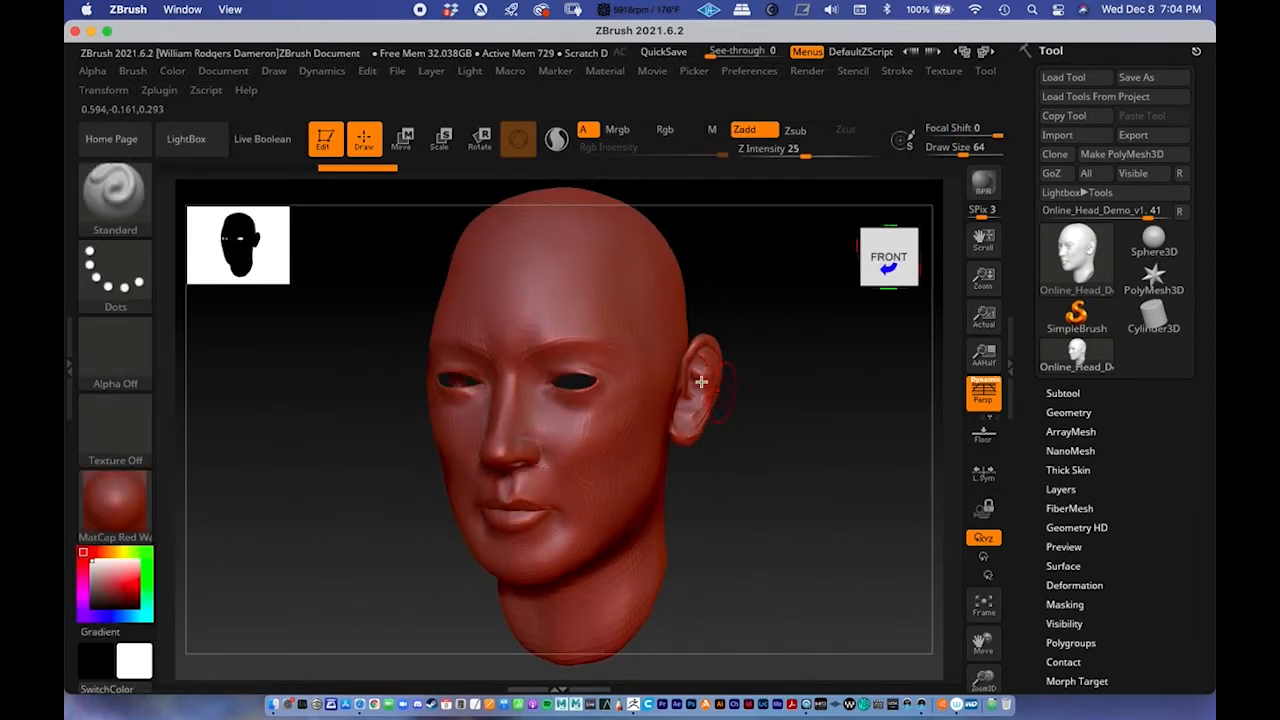
Step: Switch the PolyFrame display on and off twice, inspecting the mesh, and return the head to the front view
click(110, 91)
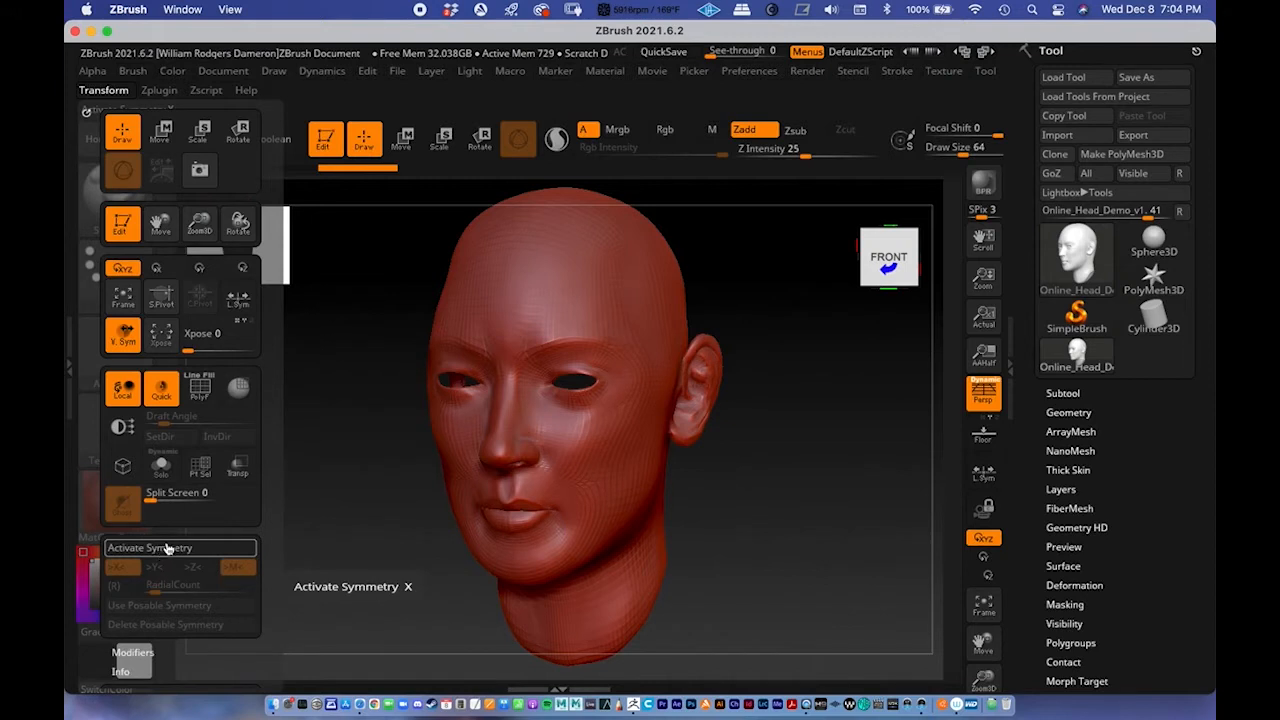
click(200, 390)
click(200, 390)
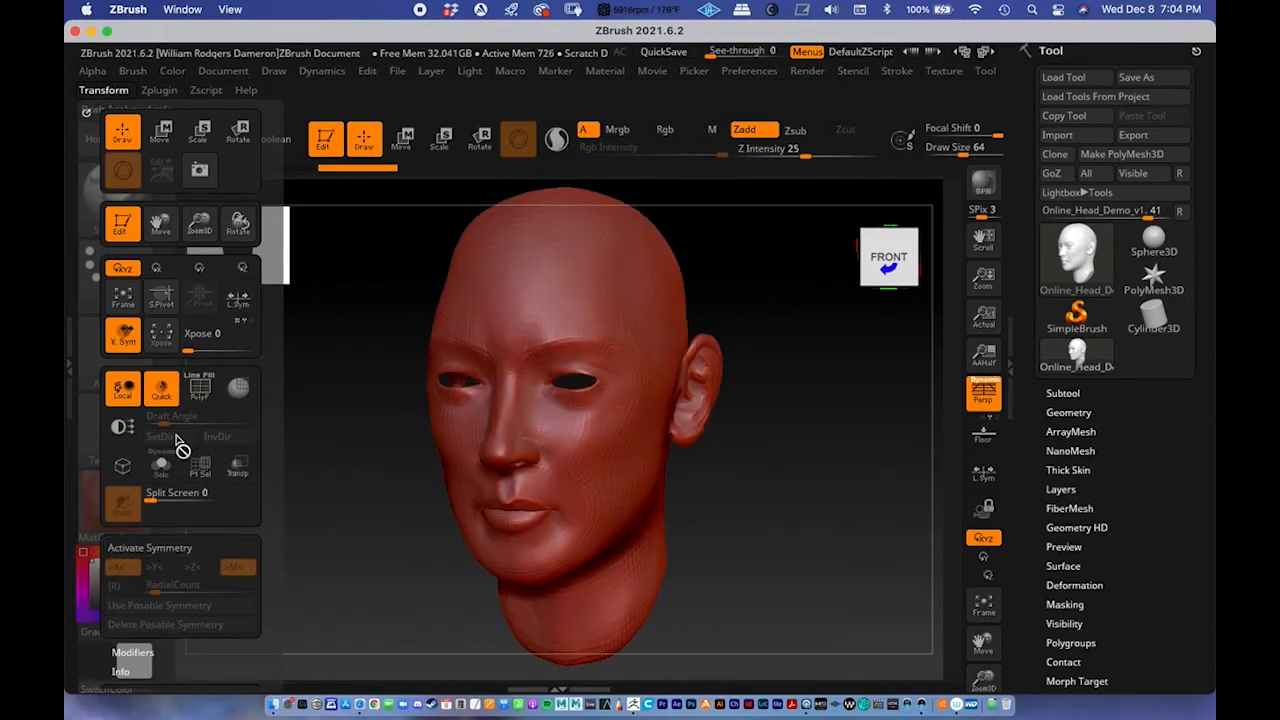
mouse_move(726, 471)
shift+mouse_down()
mouse_move(757, 477)
mouse_move(730, 484)
shift+mouse_up()
key(shift+f)
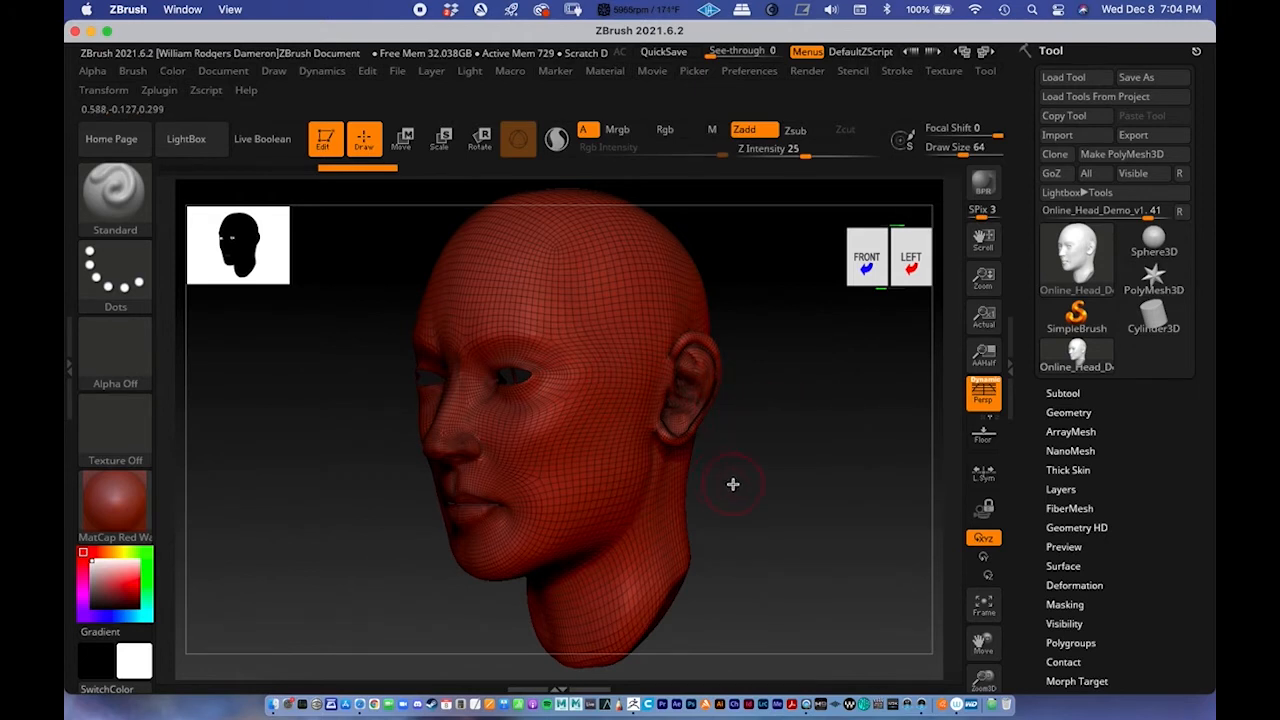
key(shift+f)
shift+drag(831, 463, 823, 491)
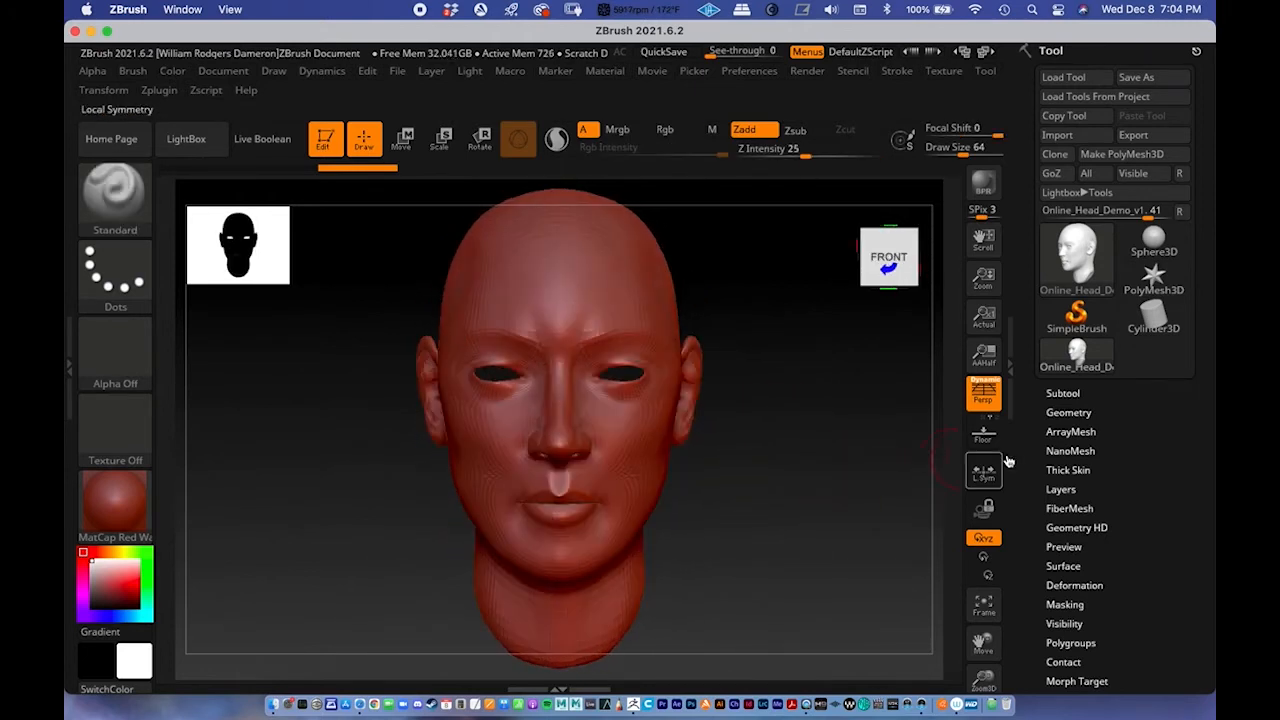
Step: Divide the head's geometry twice to reach subdivision level 3 and check the smoothed surface from the side
click(1066, 413)
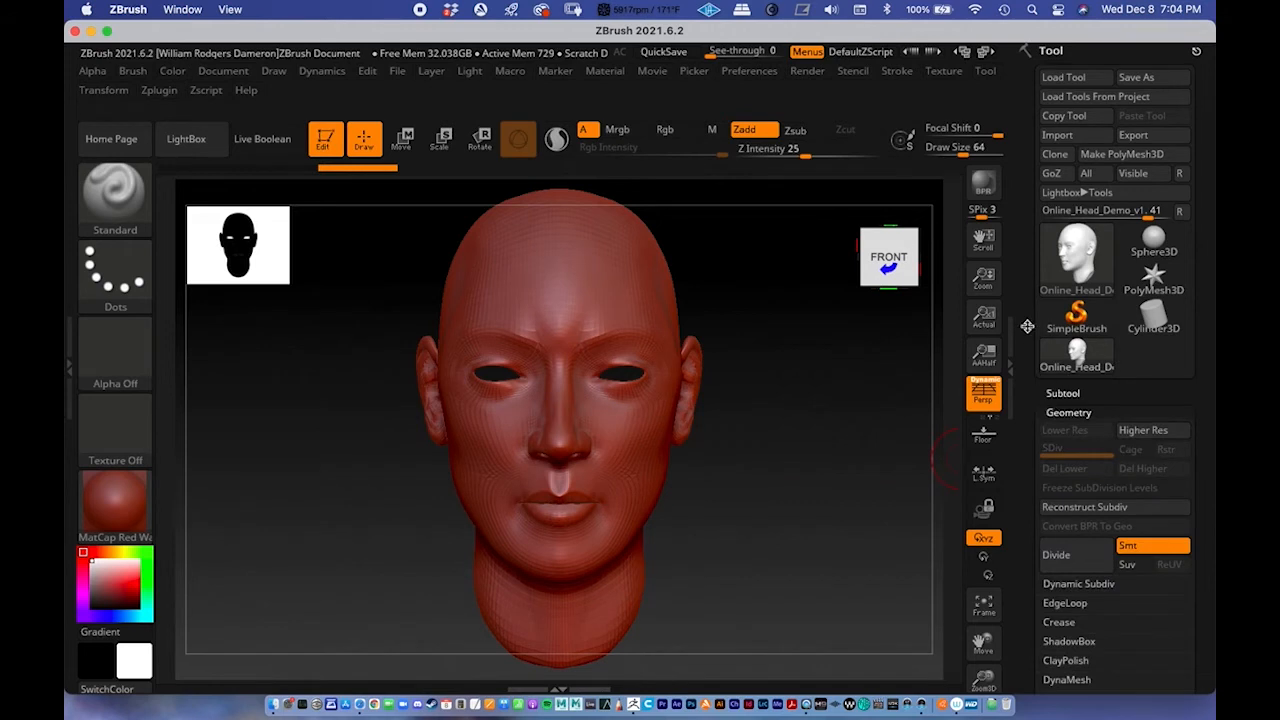
scroll(1030, 300, down, 4)
click(1066, 428)
click(1066, 428)
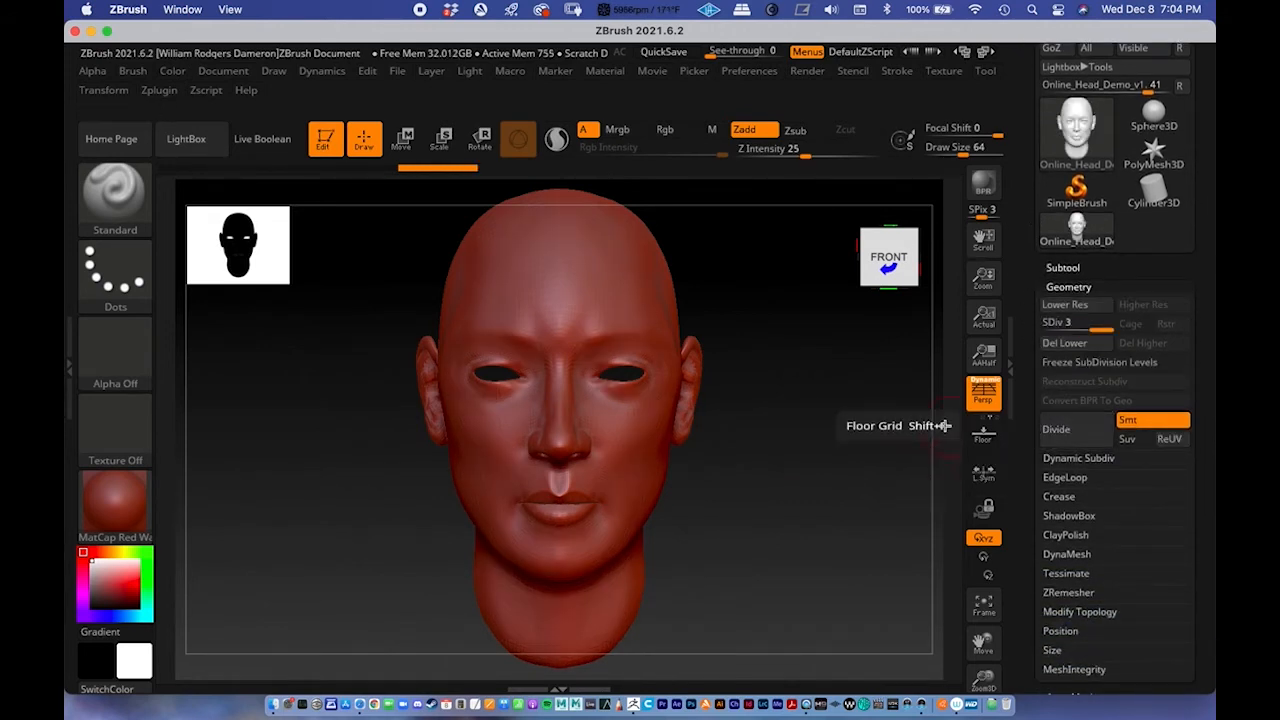
drag(908, 420, 831, 409)
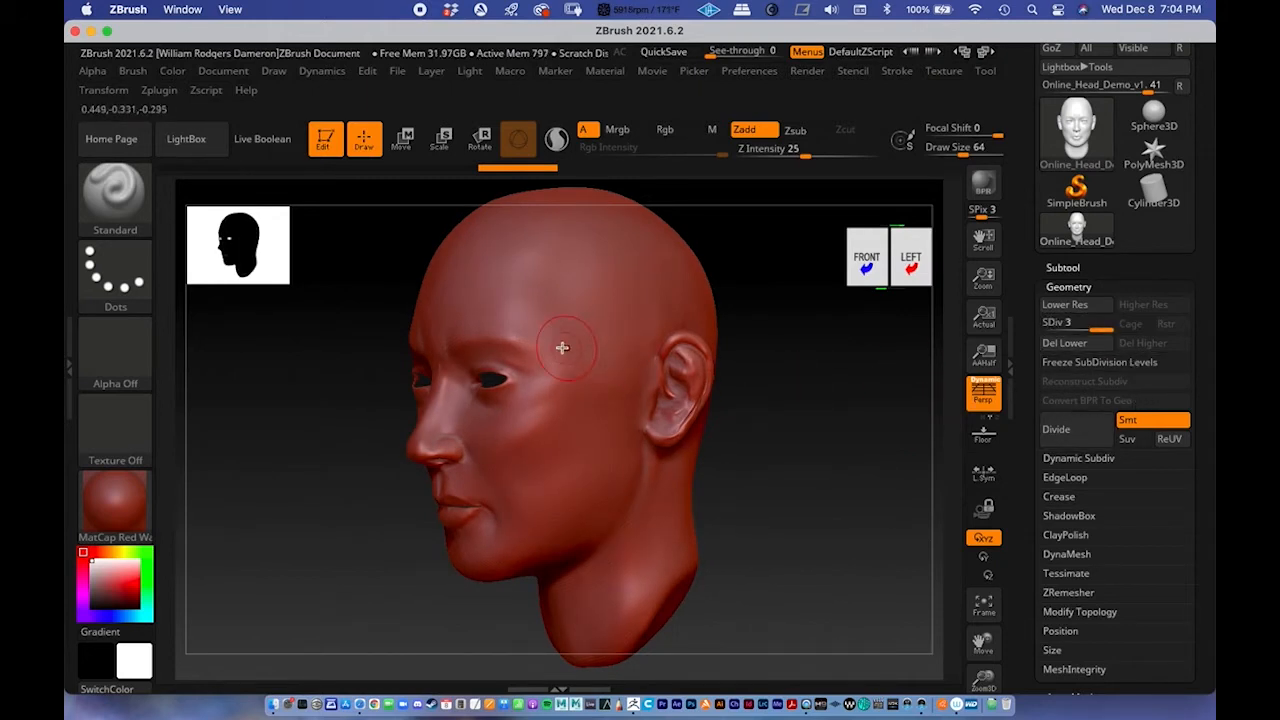
Step: Select the ClayBuildup brush for sculpting on the side of the head
alt+right_drag(500, 332, 477, 348)
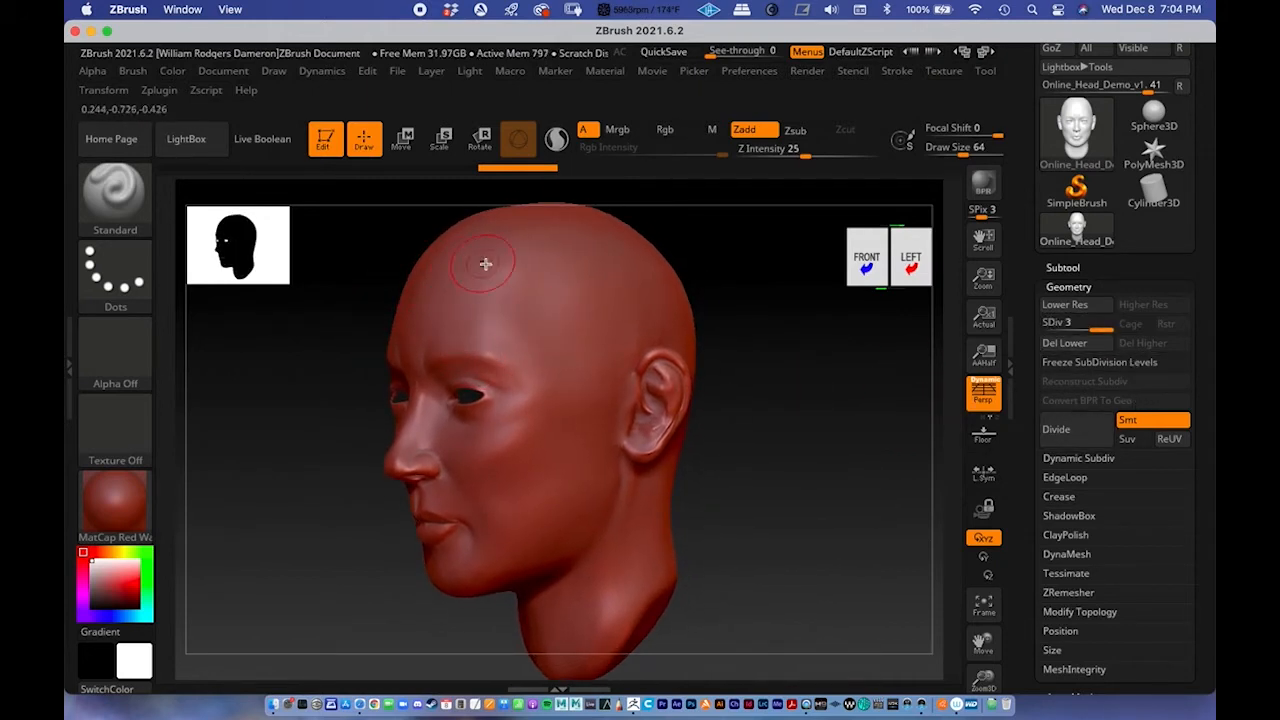
key(space)
click(472, 364)
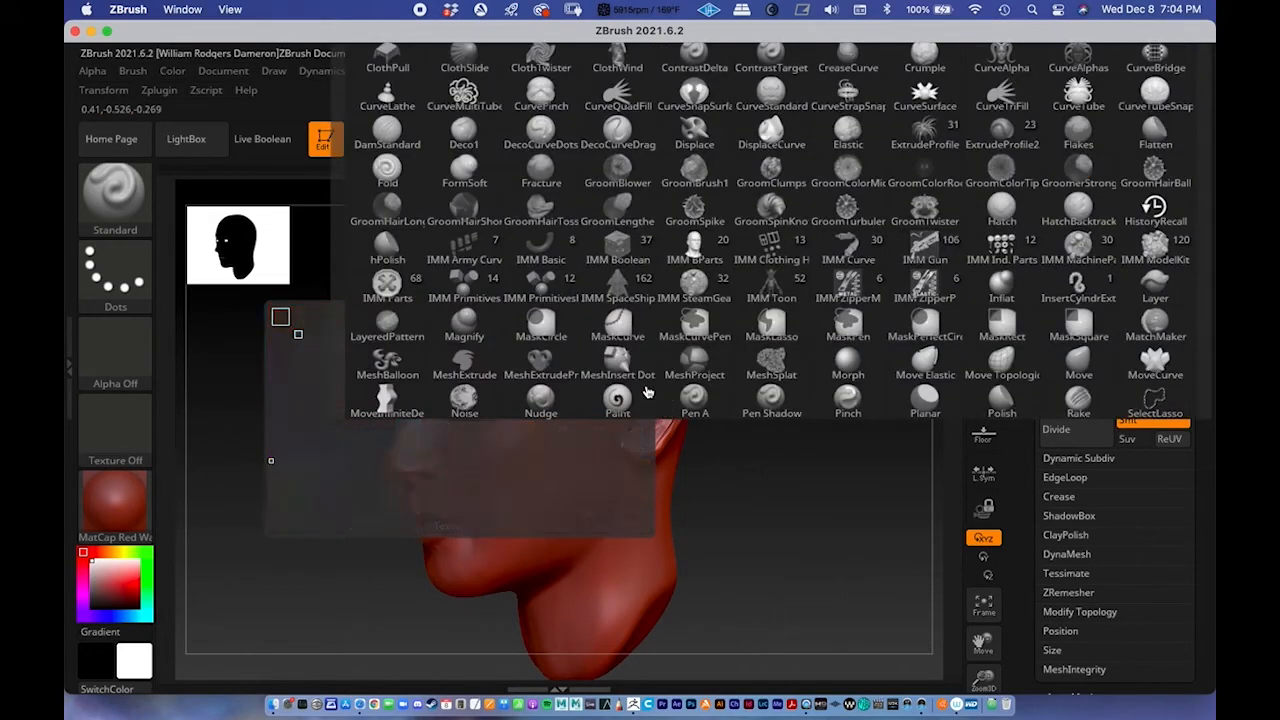
key(c)
key(b)
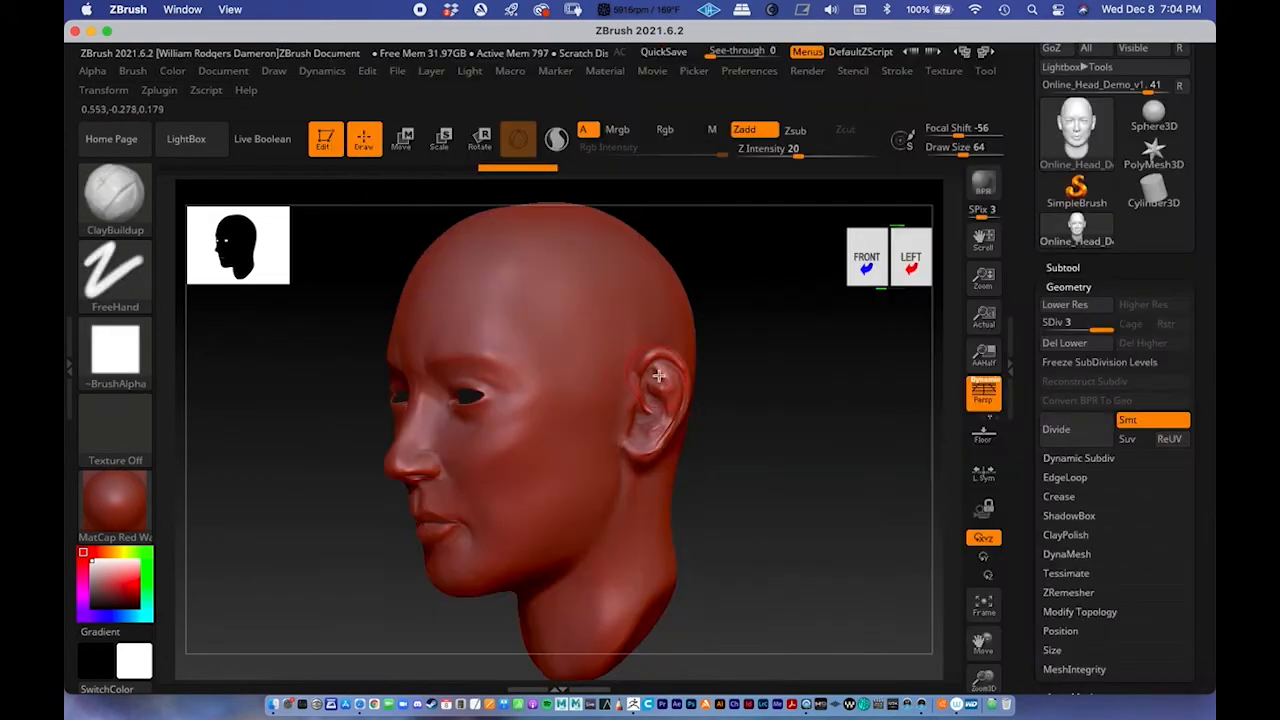
Step: Sculpt rough, overlapping ClayBuildup strokes across the forehead and temple on the head's left side
mouse_move(549, 331)
mouse_down()
mouse_move(531, 320)
mouse_move(577, 323)
mouse_move(560, 345)
mouse_move(569, 314)
mouse_move(482, 302)
mouse_move(620, 345)
mouse_move(568, 428)
mouse_up()
drag(744, 473, 800, 476)
mouse_move(551, 297)
mouse_down()
mouse_move(473, 299)
mouse_move(450, 318)
mouse_move(537, 277)
mouse_move(533, 311)
mouse_up()
mouse_move(760, 400)
mouse_down()
mouse_move(723, 394)
mouse_move(629, 289)
mouse_move(596, 343)
mouse_move(600, 372)
mouse_up()
mouse_move(777, 466)
mouse_down()
mouse_move(769, 455)
mouse_move(817, 491)
mouse_move(737, 403)
mouse_move(797, 440)
mouse_move(780, 480)
mouse_up()
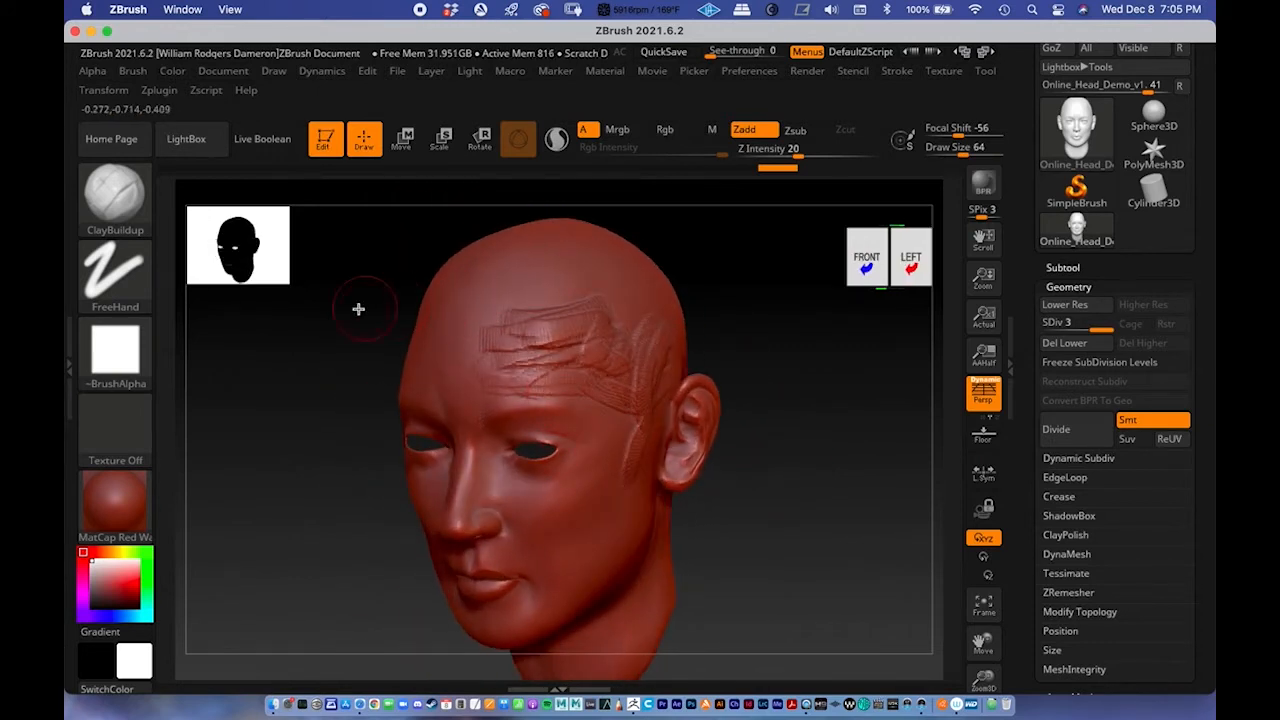
drag(278, 374, 431, 371)
drag(312, 360, 509, 383)
drag(757, 443, 760, 460)
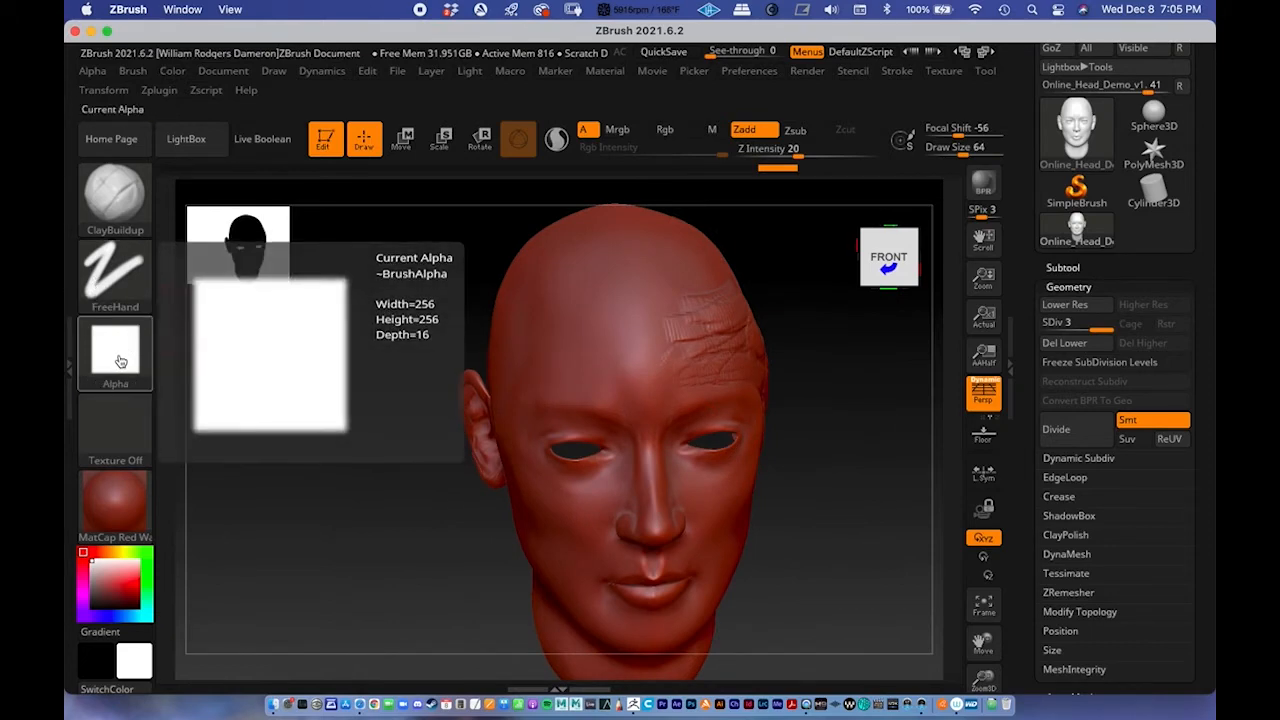
Step: Select the Standard brush and assign Alpha 25 to it
click(118, 206)
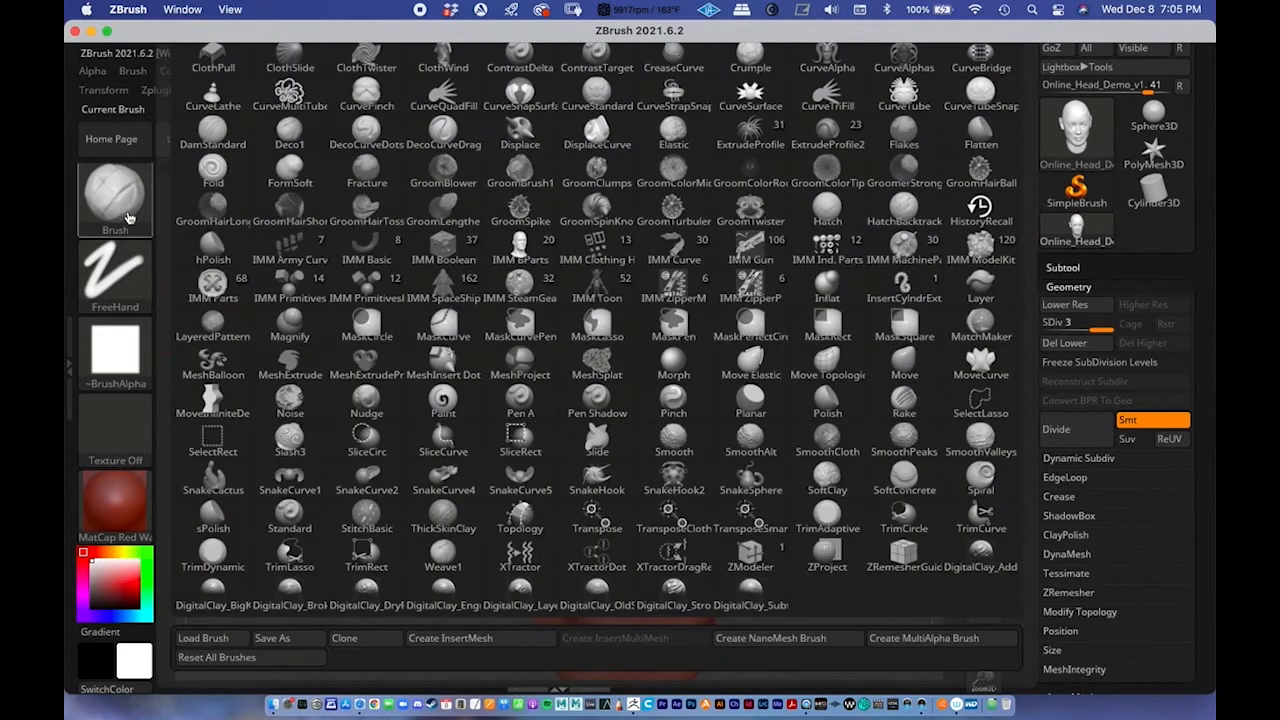
click(523, 362)
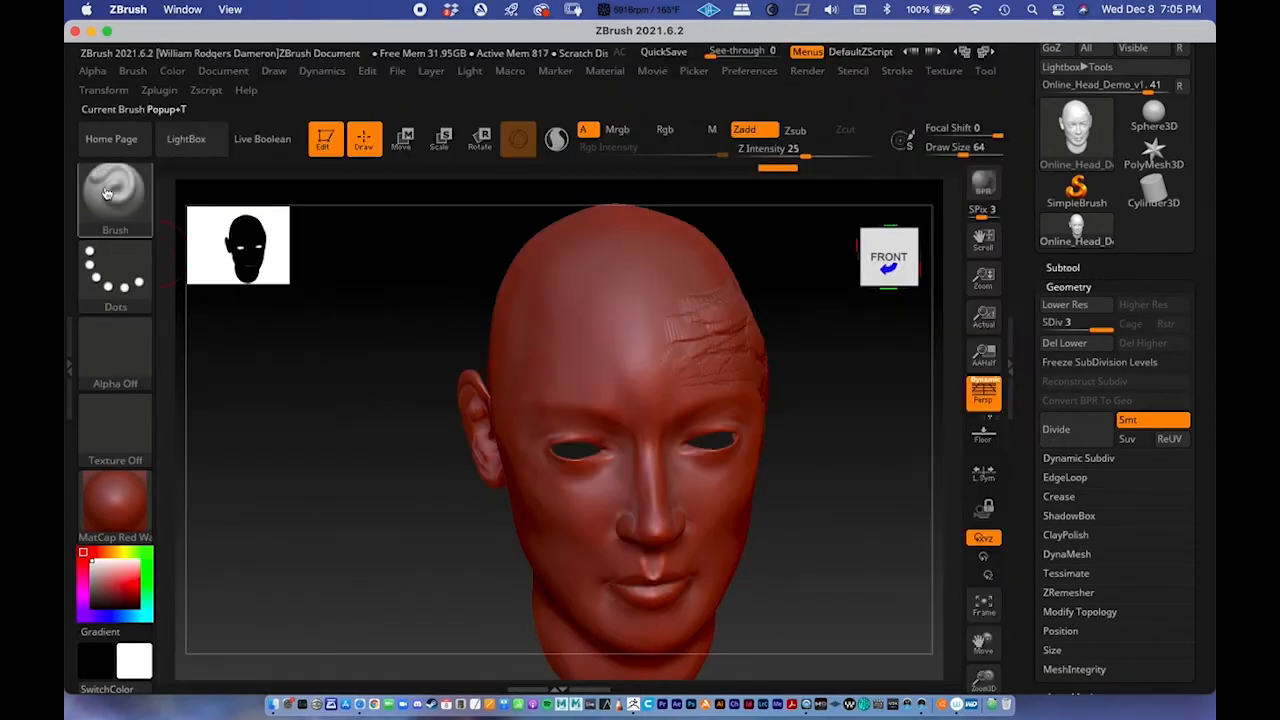
click(117, 366)
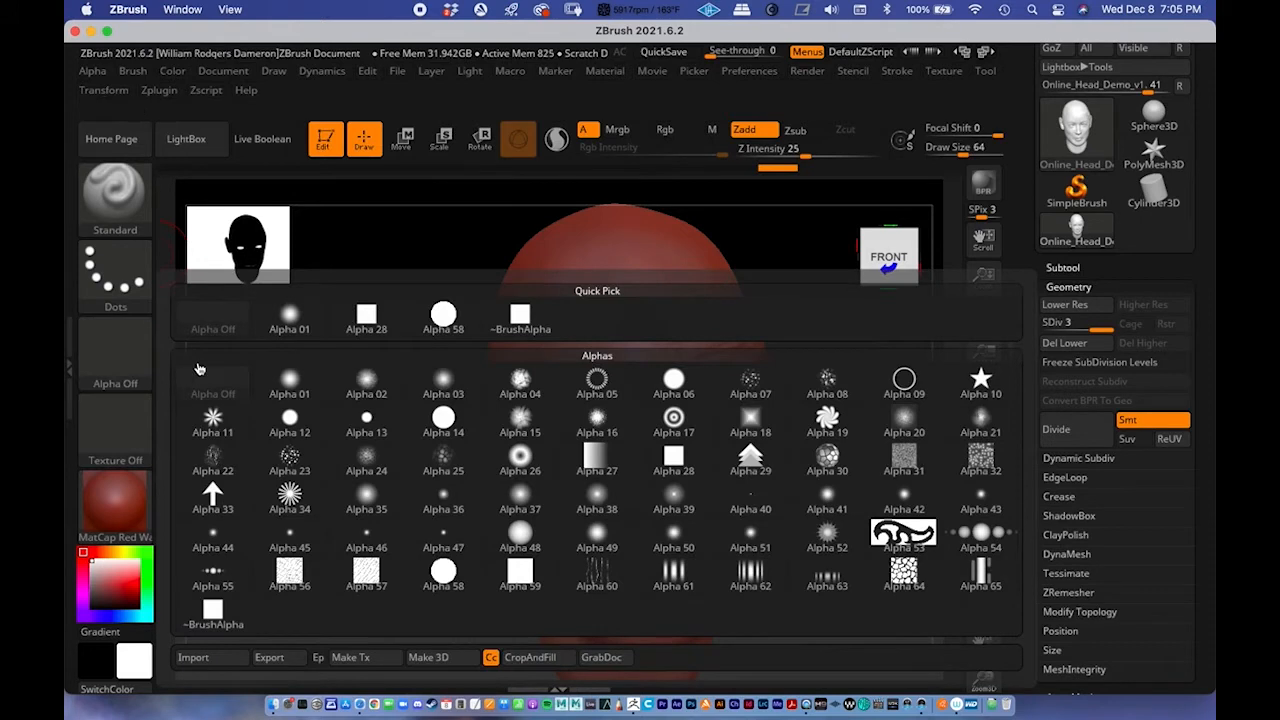
mouse_move(622, 508)
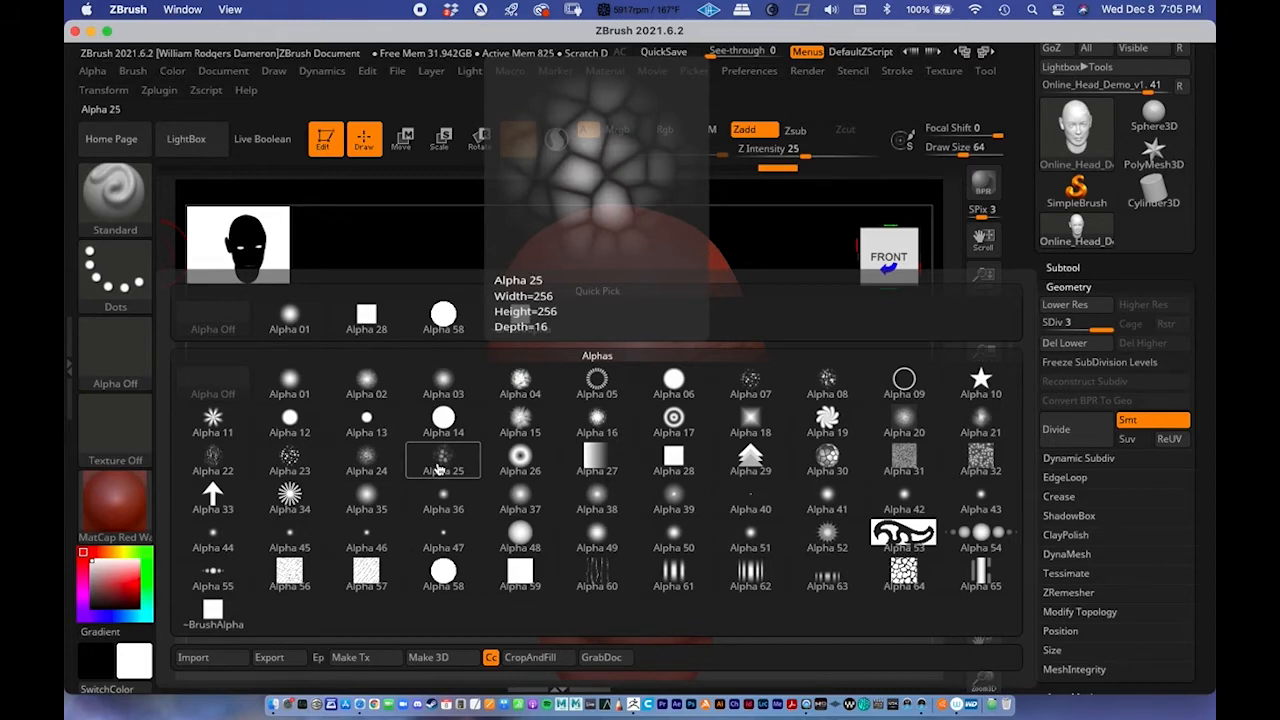
click(437, 469)
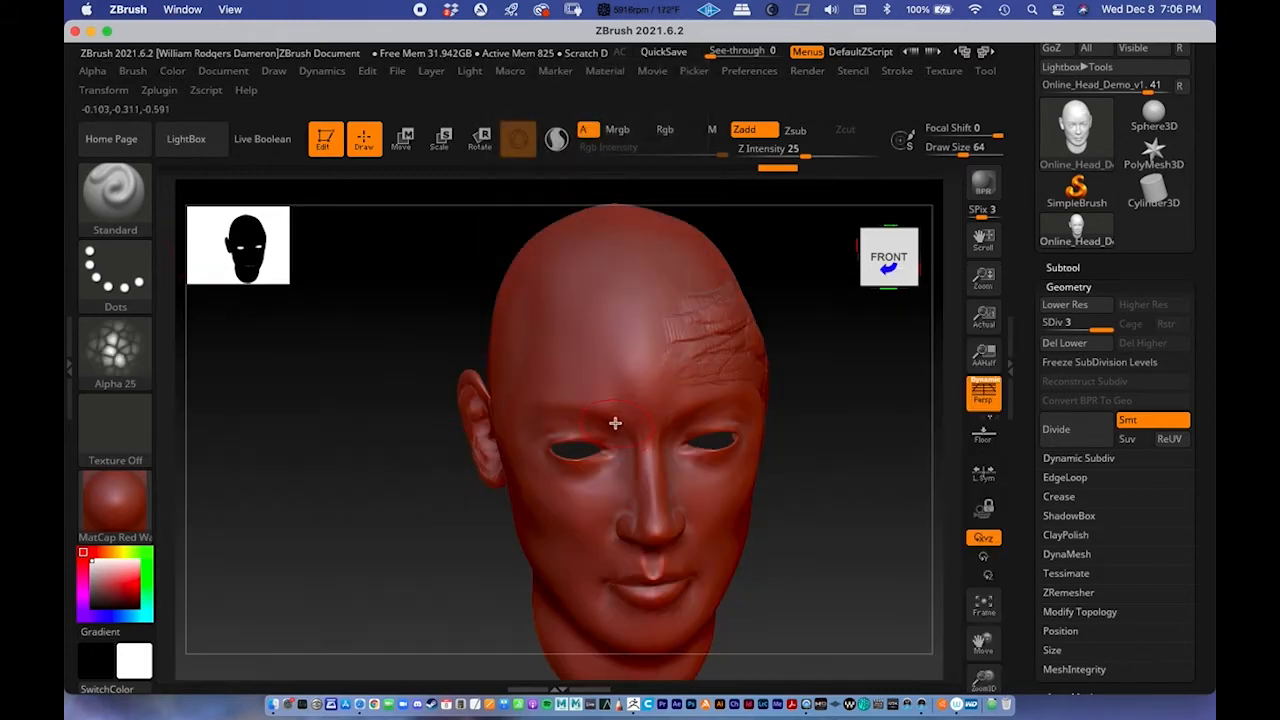
Step: Sculpt a patch of scaly skin texture above the right eye with the Alpha 25 brush
drag(369, 356, 383, 357)
mouse_move(121, 369)
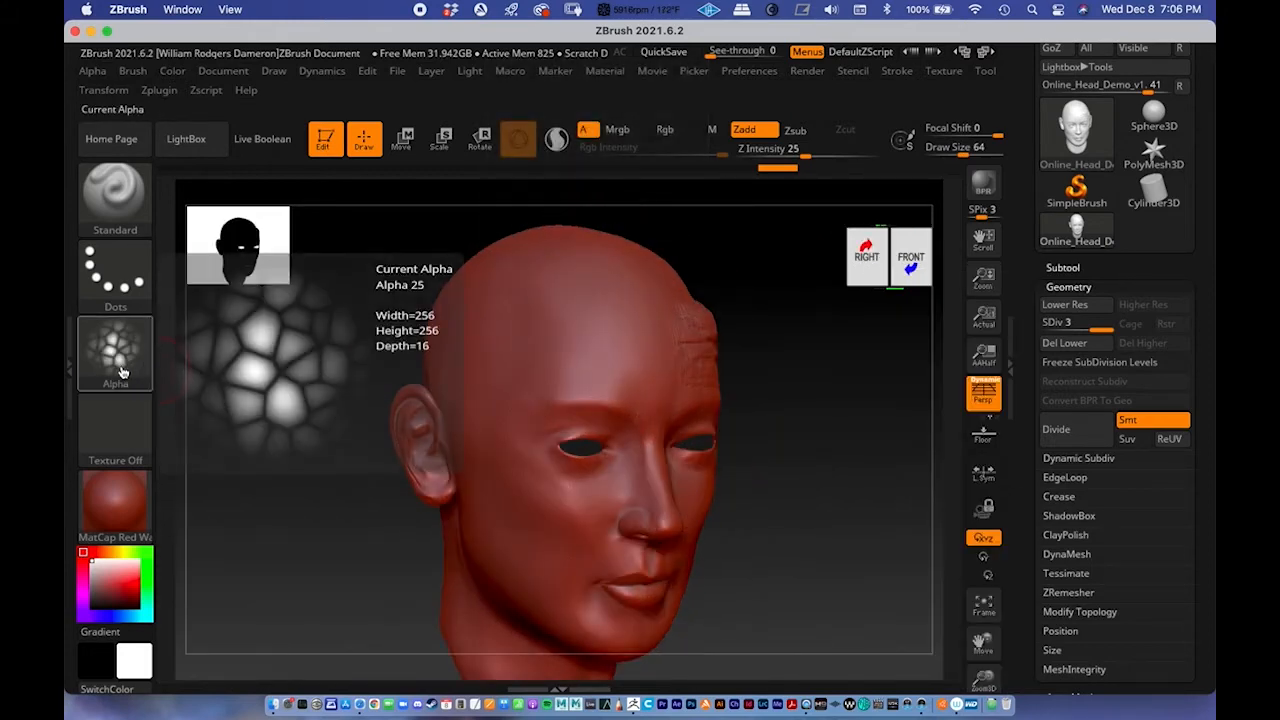
mouse_move(520, 326)
right_down()
mouse_move(549, 326)
mouse_move(540, 346)
mouse_move(632, 392)
right_up()
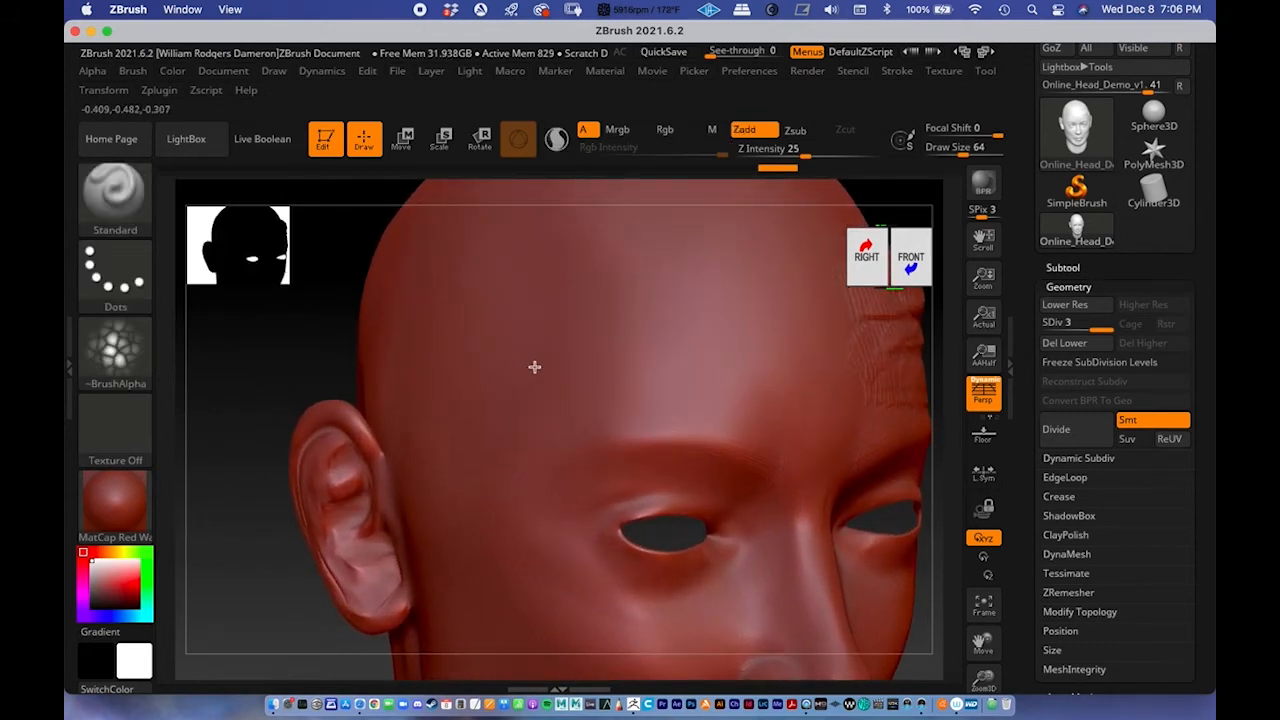
mouse_move(614, 316)
mouse_down()
mouse_move(706, 342)
mouse_move(591, 390)
mouse_move(690, 420)
mouse_move(745, 368)
mouse_up()
Step: Turn off the brush alpha, try a plain stroke on the upper forehead and undo that stroke
click(108, 362)
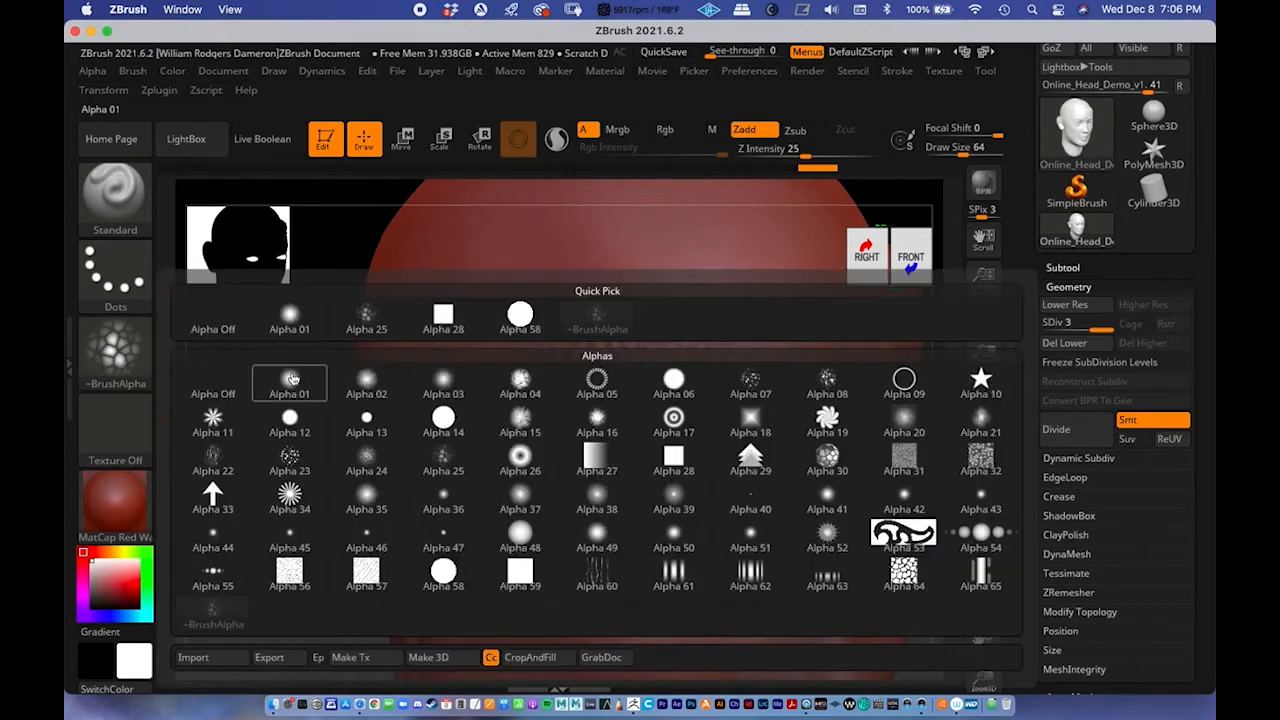
click(289, 374)
mouse_move(498, 292)
mouse_down()
mouse_move(631, 286)
mouse_move(589, 246)
mouse_up()
key(super+z)
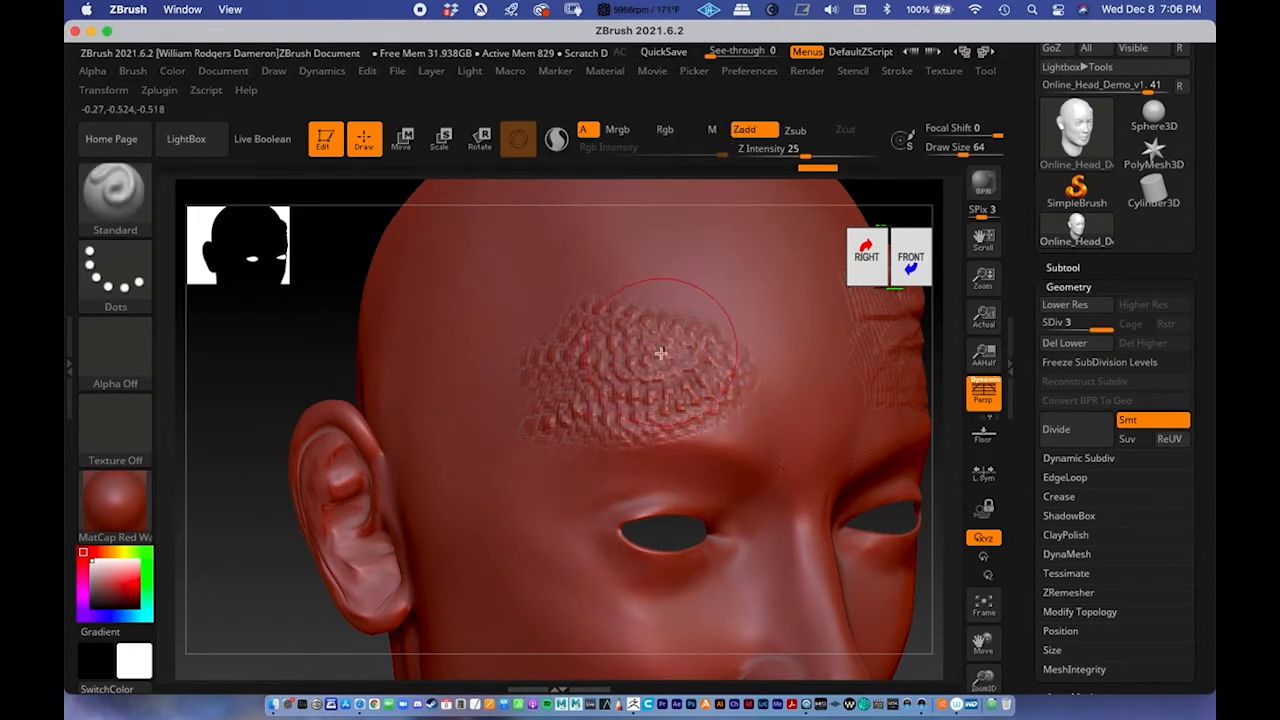
Step: Set the Standard brush's stroke type to DragRect and its alpha to Alpha 17
click(108, 288)
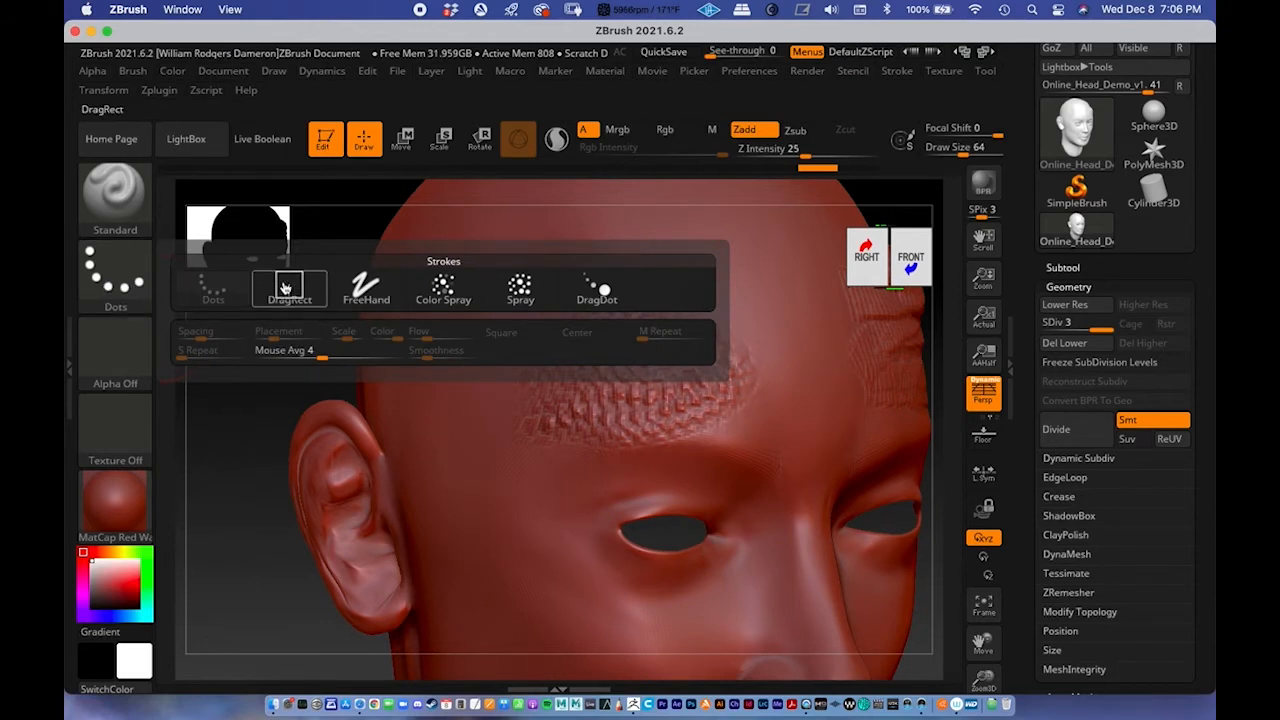
click(118, 277)
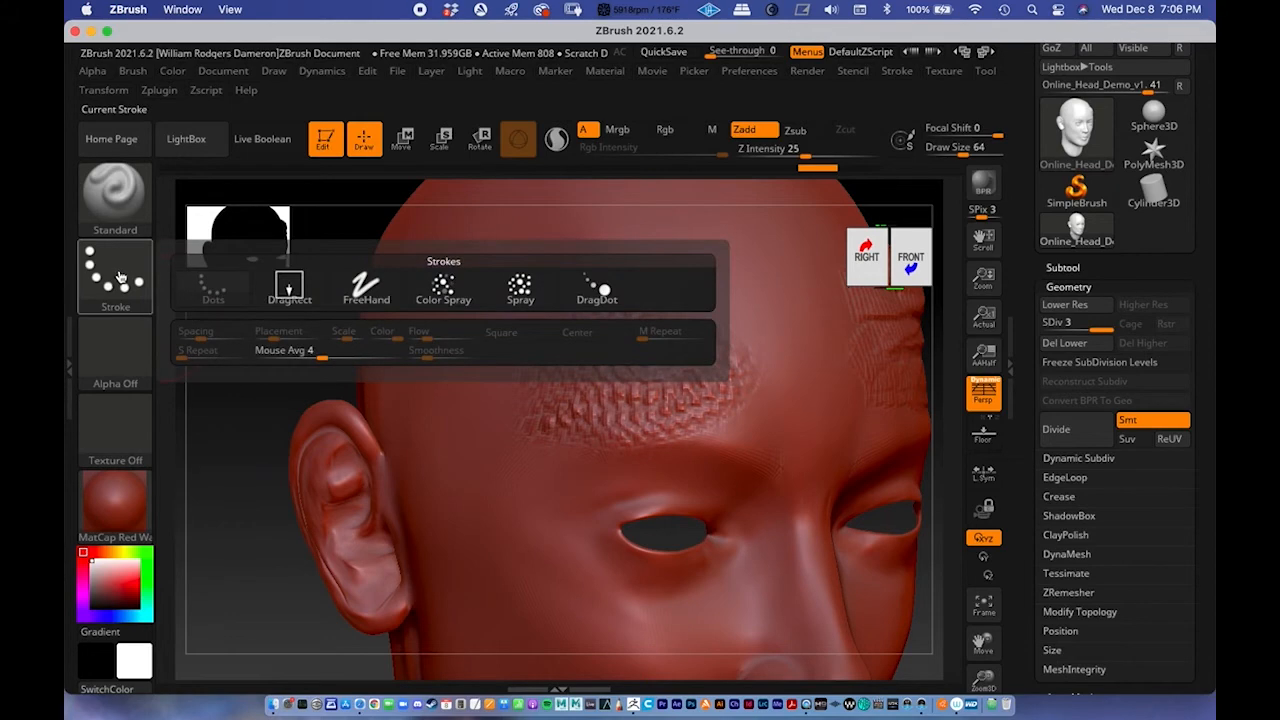
click(285, 293)
click(148, 385)
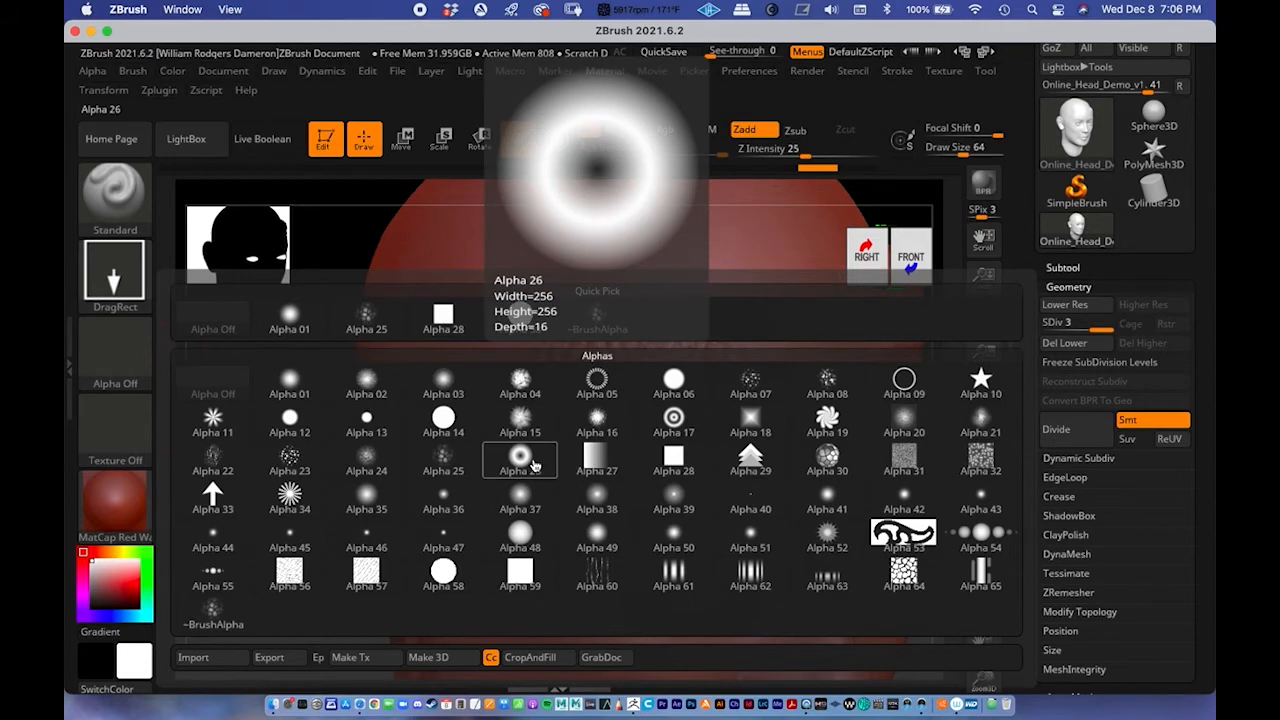
click(673, 425)
Step: Stamp concentric ring shapes of various sizes over the scalp and upper forehead on the head's right side
mouse_move(300, 287)
mouse_down()
mouse_move(286, 343)
mouse_move(400, 337)
mouse_move(540, 377)
mouse_move(546, 366)
mouse_move(636, 505)
mouse_up()
drag(267, 344, 200, 360)
ctrl+right_drag(598, 425, 366, 404)
mouse_move(365, 403)
mouse_down()
mouse_move(400, 383)
mouse_move(694, 403)
mouse_move(750, 475)
mouse_move(700, 380)
mouse_up()
click(680, 307)
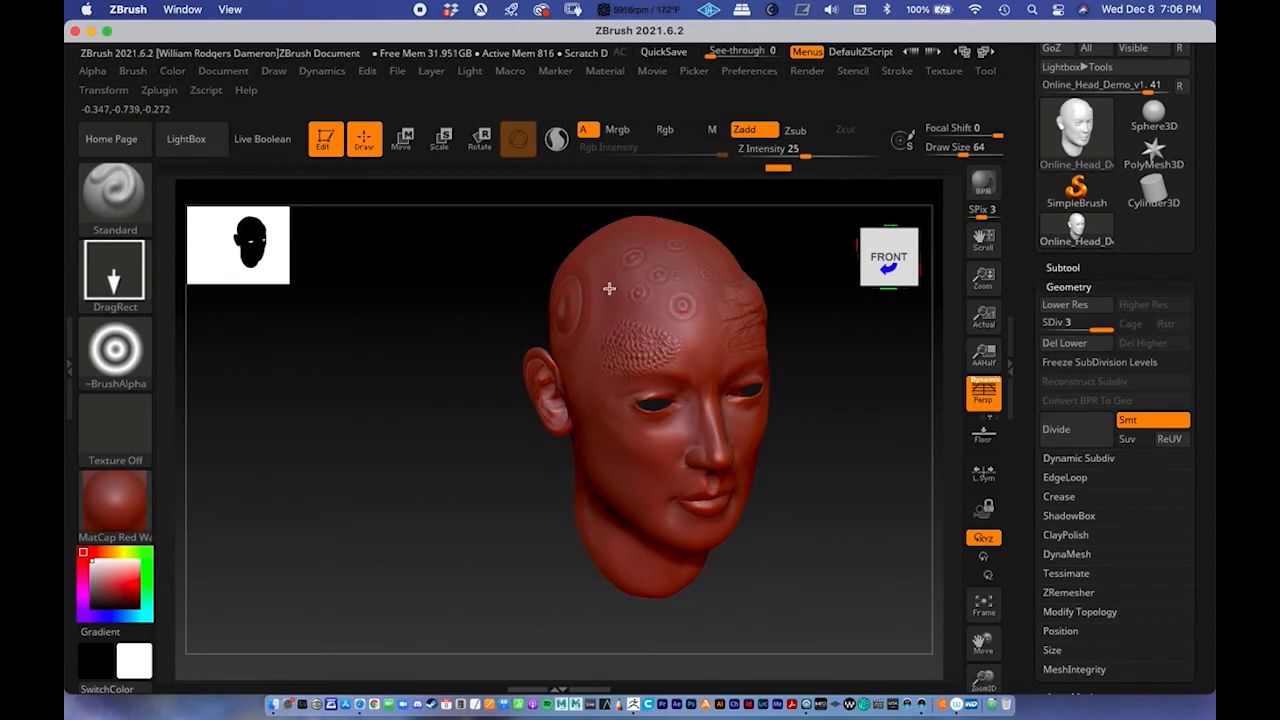
alt+right_drag(716, 462, 617, 454)
drag(775, 504, 746, 494)
alt+right_drag(518, 350, 510, 417)
mouse_move(405, 318)
ctrl+right_down()
mouse_move(551, 380)
mouse_move(506, 323)
mouse_move(523, 449)
mouse_move(451, 361)
ctrl+right_up()
drag(449, 259, 466, 291)
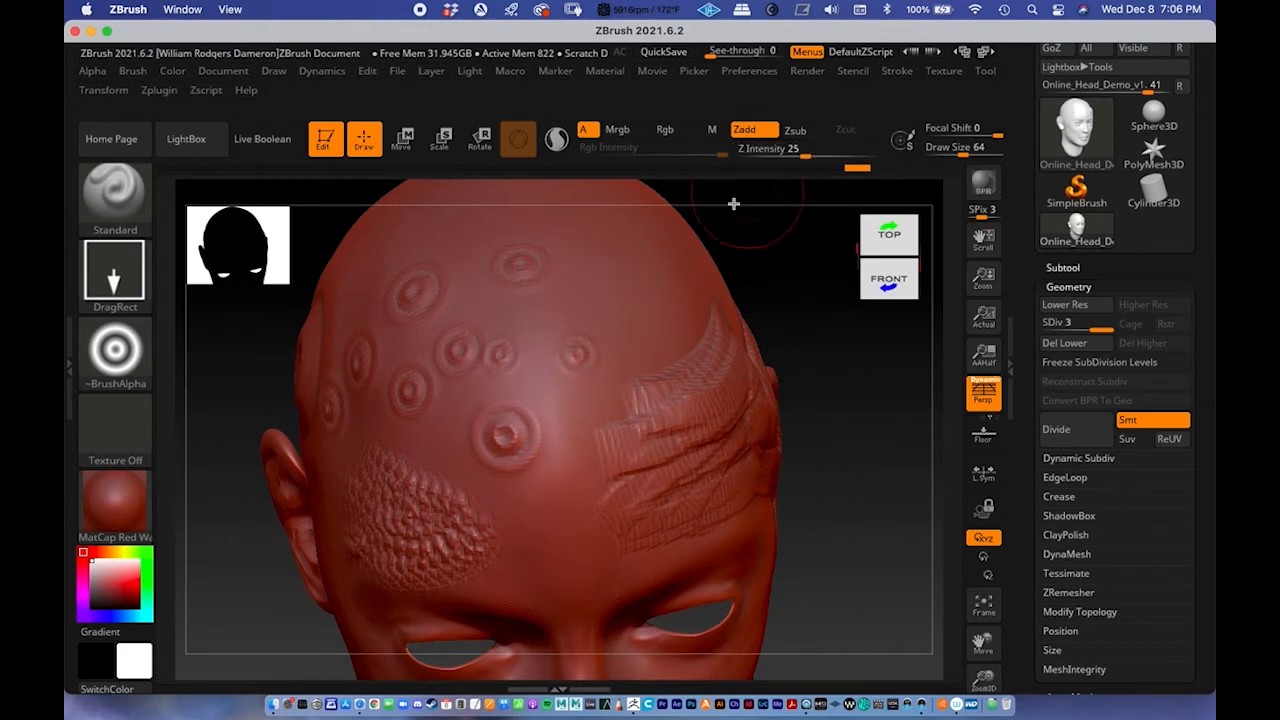
Step: Set Z Intensity to 100 and stamp large, tall protrusions on the top of the head
key(space)
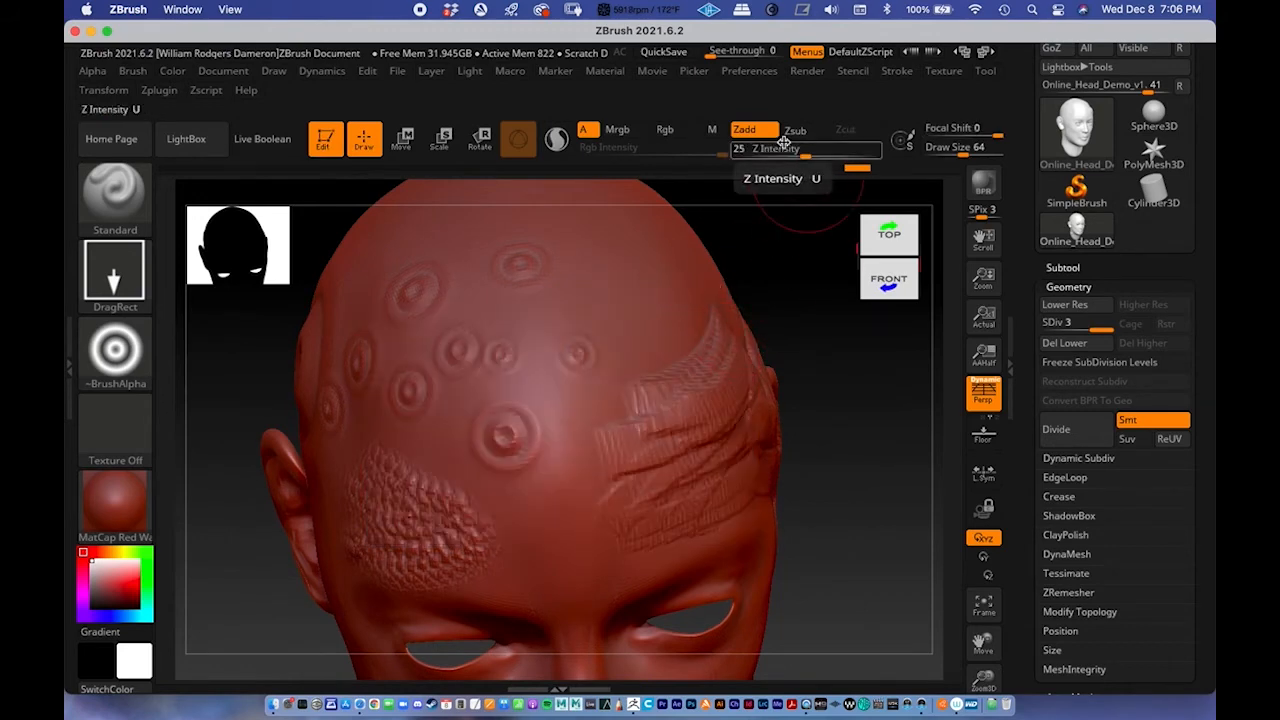
key(space)
drag(614, 401, 726, 407)
mouse_move(622, 312)
mouse_down()
mouse_move(646, 360)
mouse_move(763, 449)
mouse_up()
mouse_move(819, 500)
mouse_down()
mouse_move(848, 423)
mouse_move(808, 423)
mouse_up()
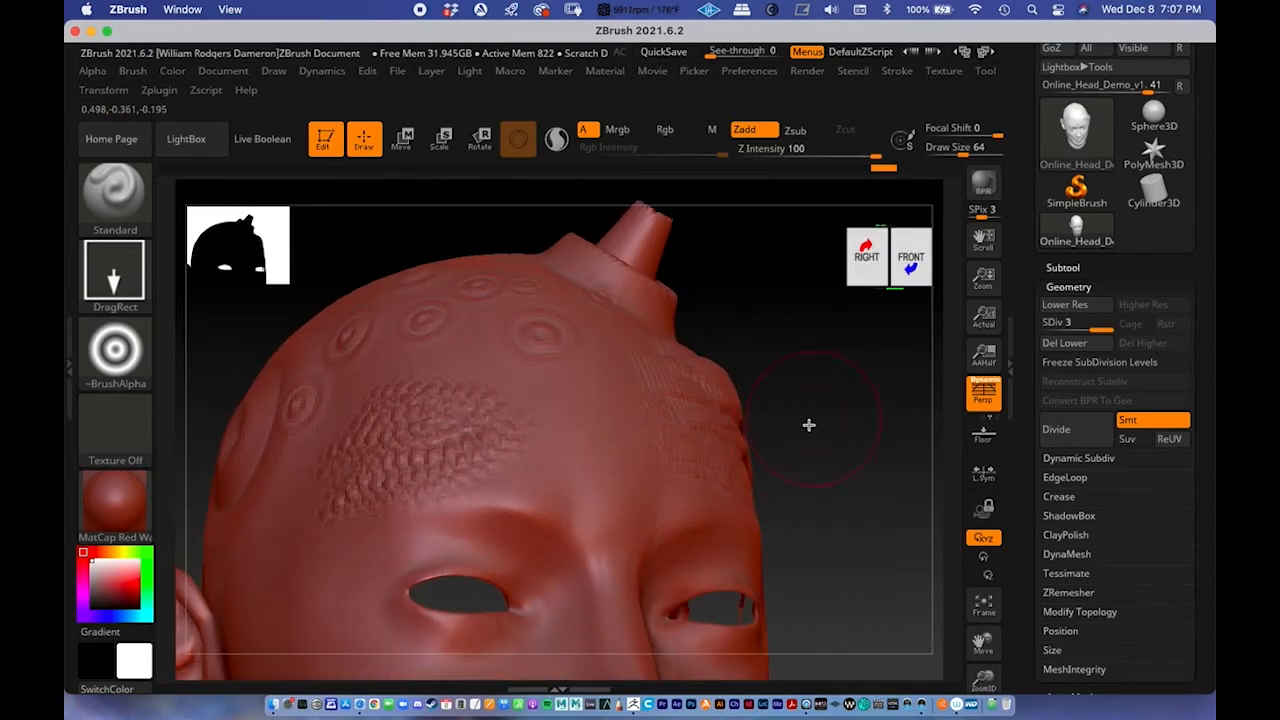
Step: Undo the tall protrusions on top of the head and set Z Intensity to 13
key(ctrl+z)
key(space)
drag(757, 345, 564, 367)
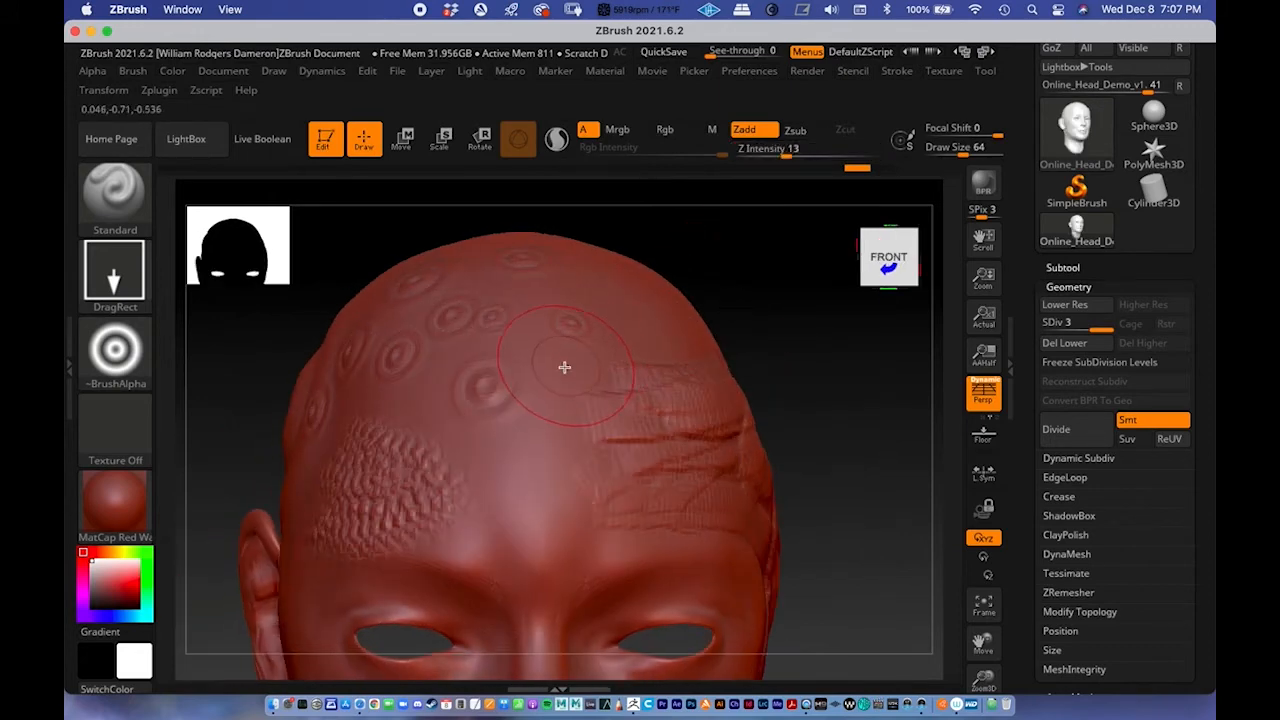
Step: Replace the ring alpha on the Standard brush with a fine skin-texture alpha
mouse_move(667, 484)
right_down()
mouse_move(763, 346)
mouse_move(569, 337)
mouse_move(733, 445)
mouse_move(637, 409)
mouse_move(654, 426)
mouse_move(754, 440)
mouse_move(699, 425)
right_up()
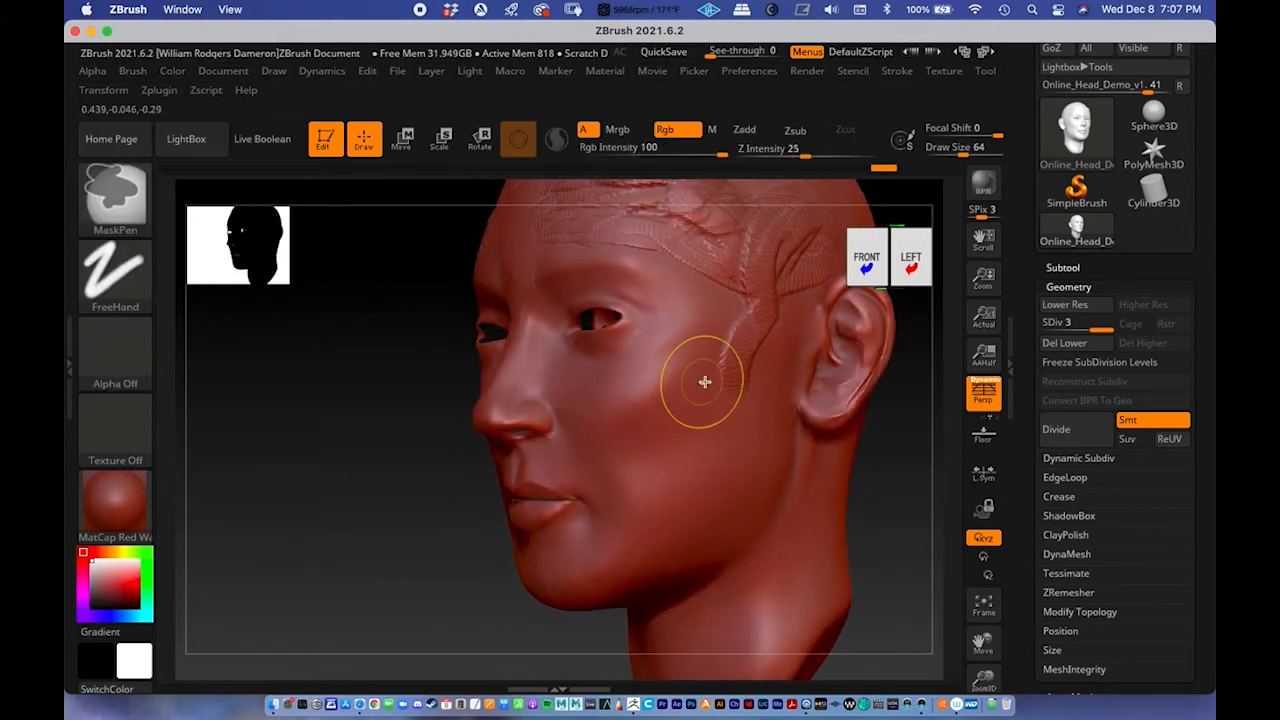
mouse_move(664, 380)
ctrl+right_down()
mouse_move(666, 437)
mouse_move(672, 377)
mouse_move(546, 352)
mouse_move(563, 344)
ctrl+right_up()
click(124, 362)
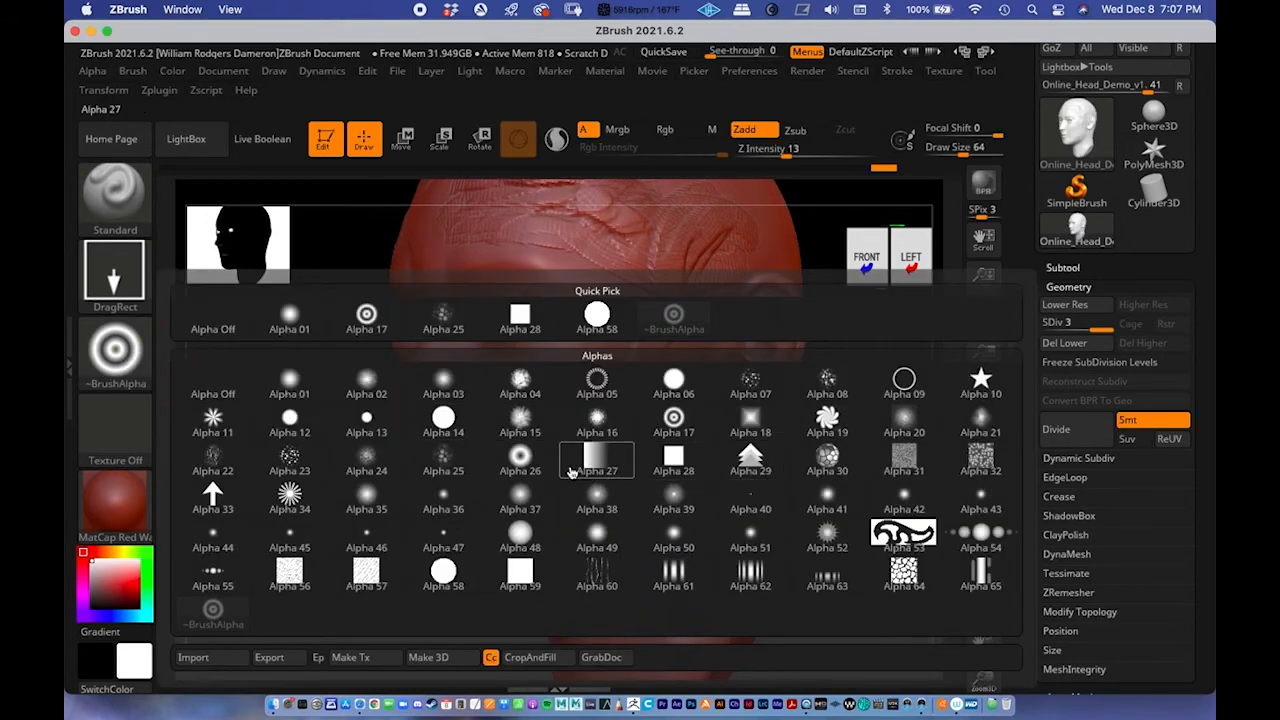
click(396, 382)
Step: Stamp trial patches of skin texture beside the outer corner of the eye on the head's left side
mouse_move(542, 416)
right_down()
mouse_move(540, 400)
mouse_move(780, 457)
mouse_move(611, 349)
right_up()
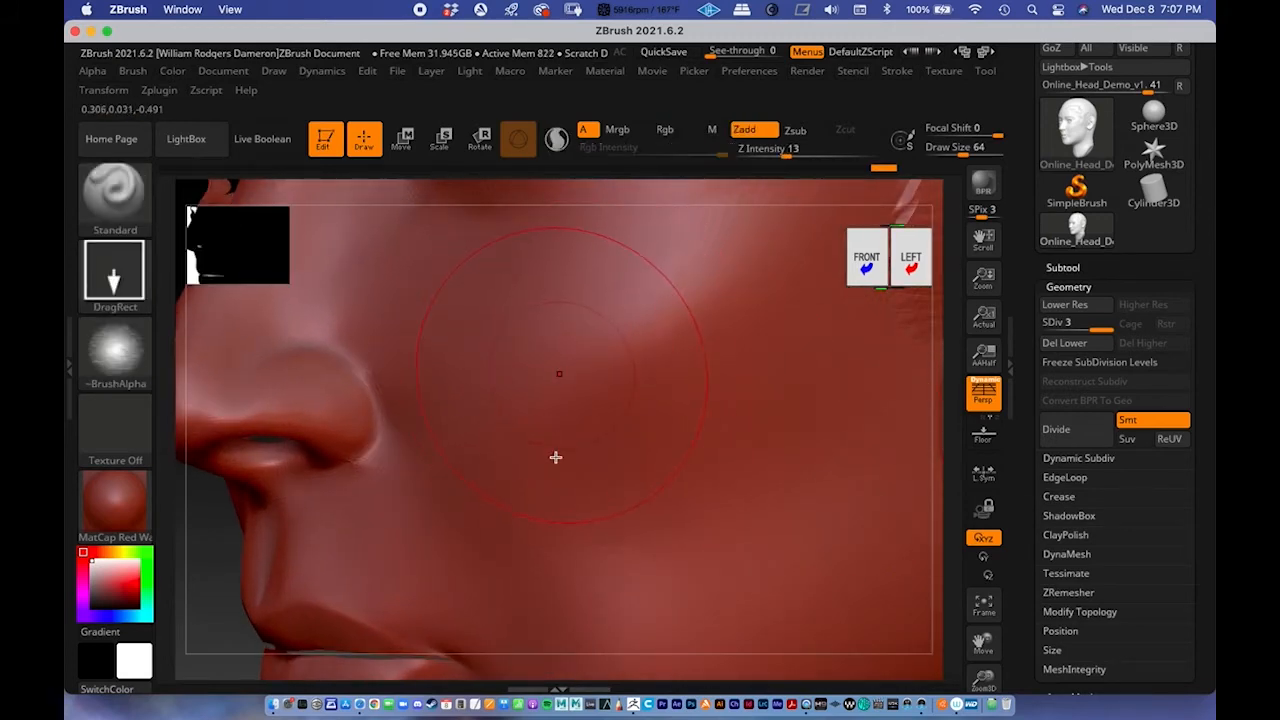
alt+right_drag(556, 440, 571, 497)
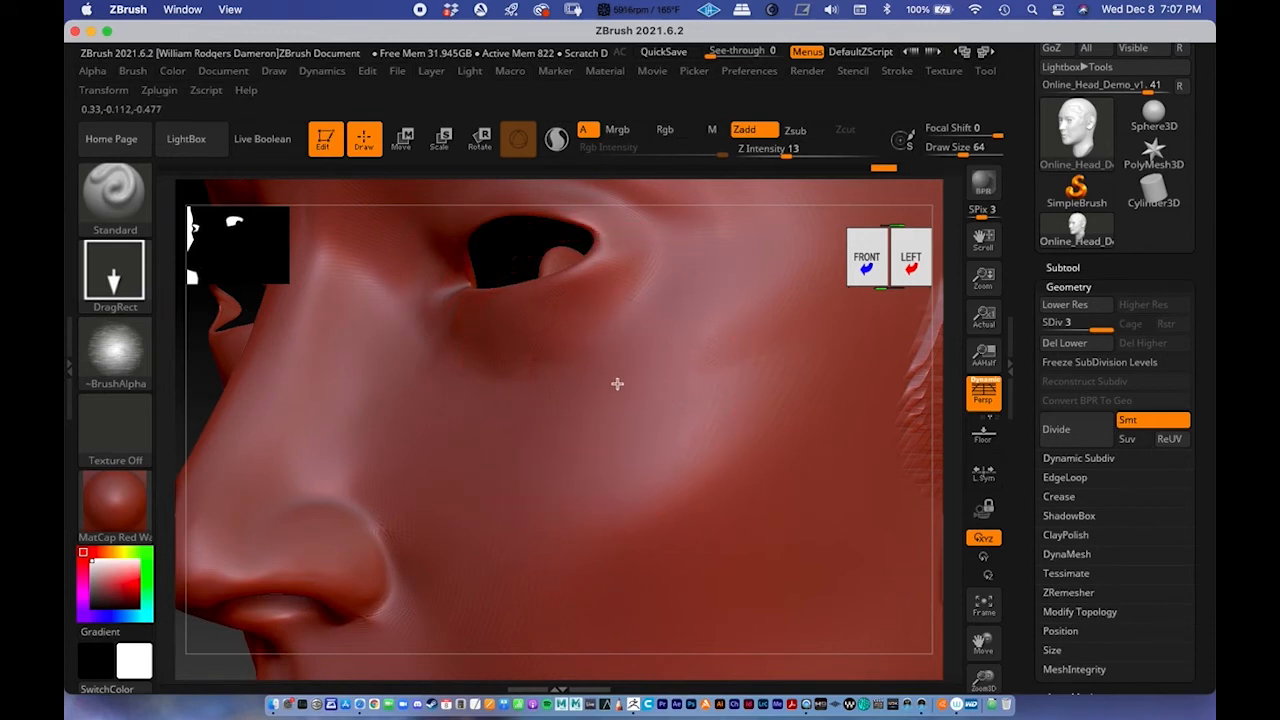
key(ctrl+z)
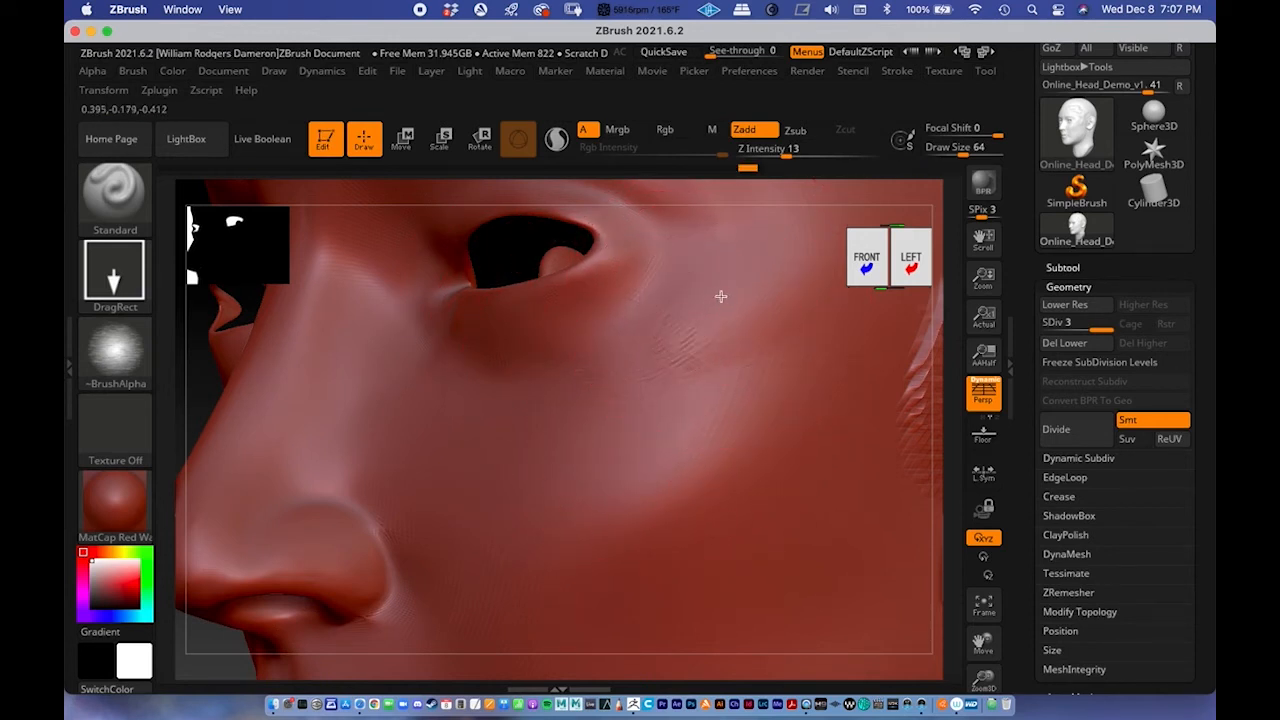
key(ctrl+shift+z)
key(ctrl+shift+z)
Step: Divide the head to subdivision level 4 and stamp overlapping skin texture across the cheek below the left eye
click(1070, 430)
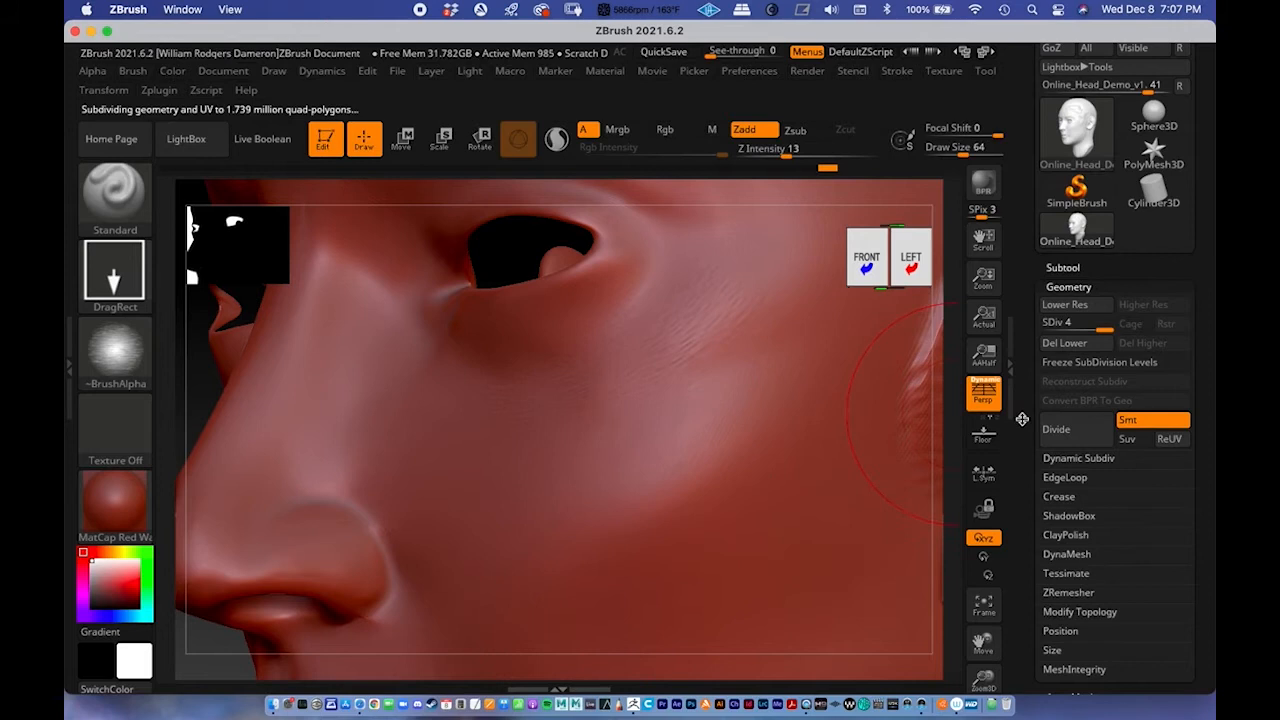
drag(663, 449, 654, 489)
drag(582, 432, 596, 496)
drag(524, 431, 522, 499)
drag(482, 417, 453, 405)
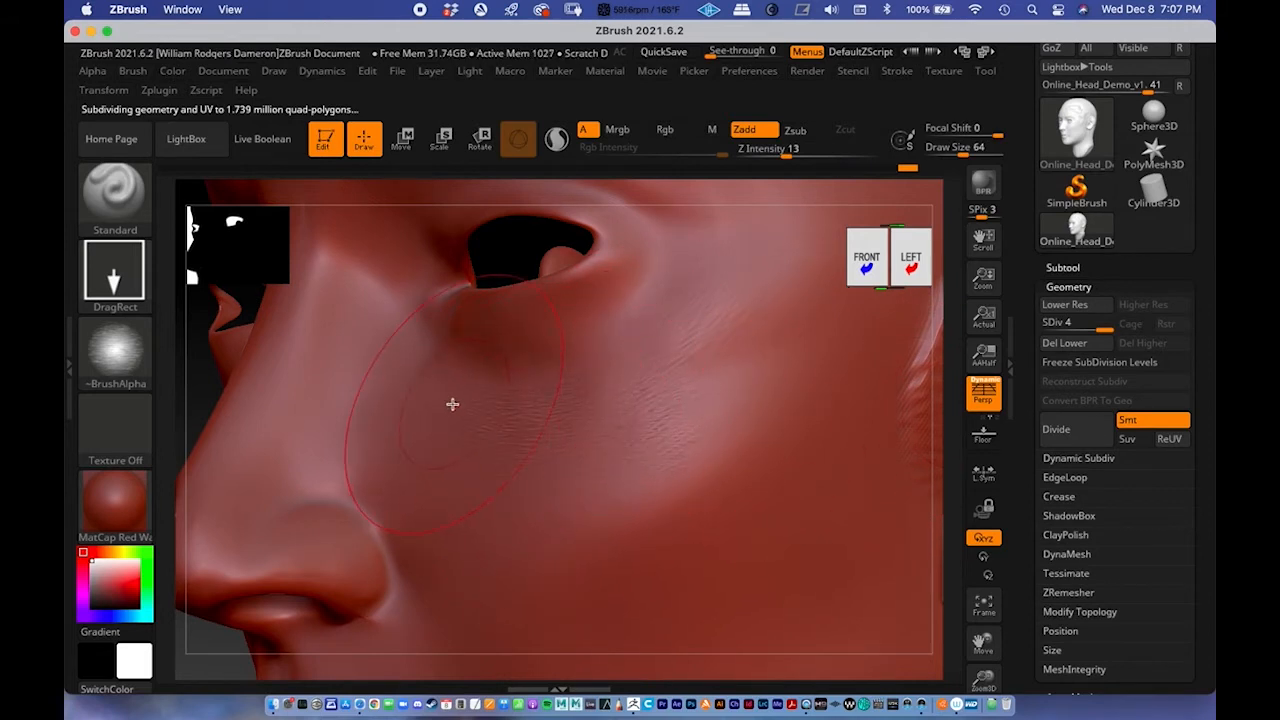
drag(413, 453, 406, 500)
mouse_move(377, 420)
mouse_down()
mouse_move(354, 446)
mouse_move(395, 501)
mouse_up()
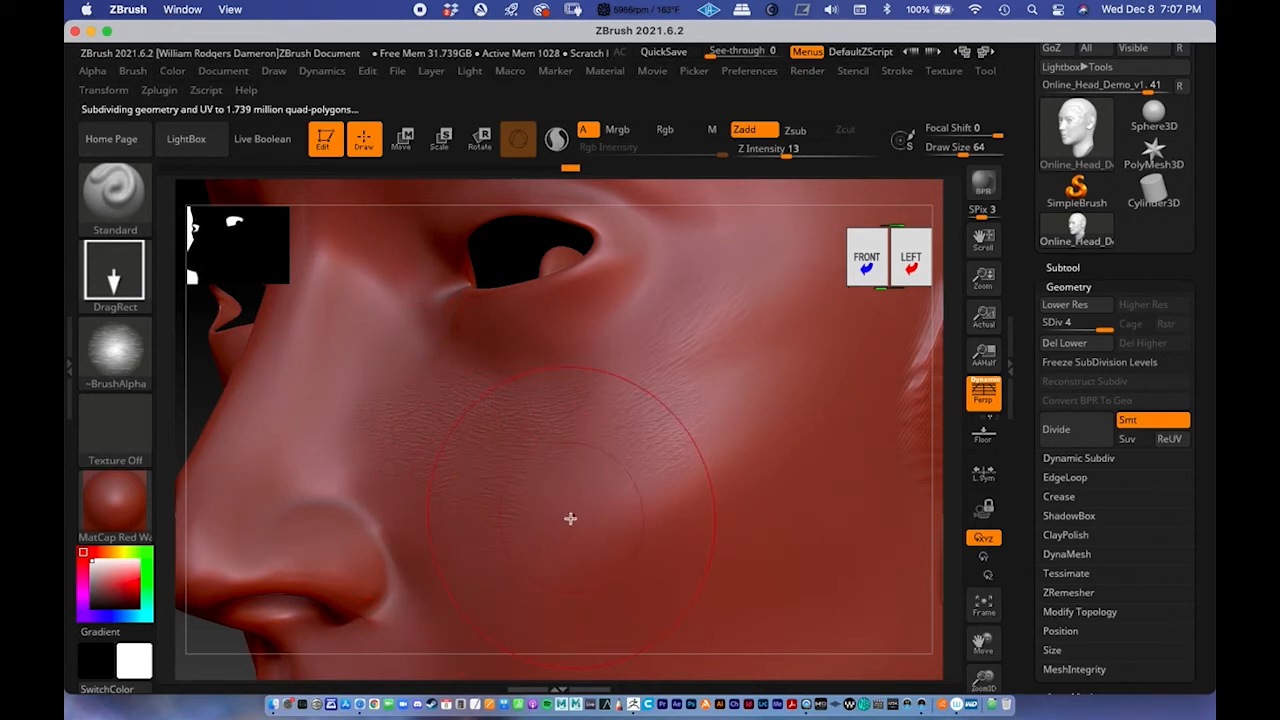
Step: Extend the skin texture over the left cheekbone and inward toward the side of the nose
key(ctrl+shift+z)
key(ctrl+shift+z)
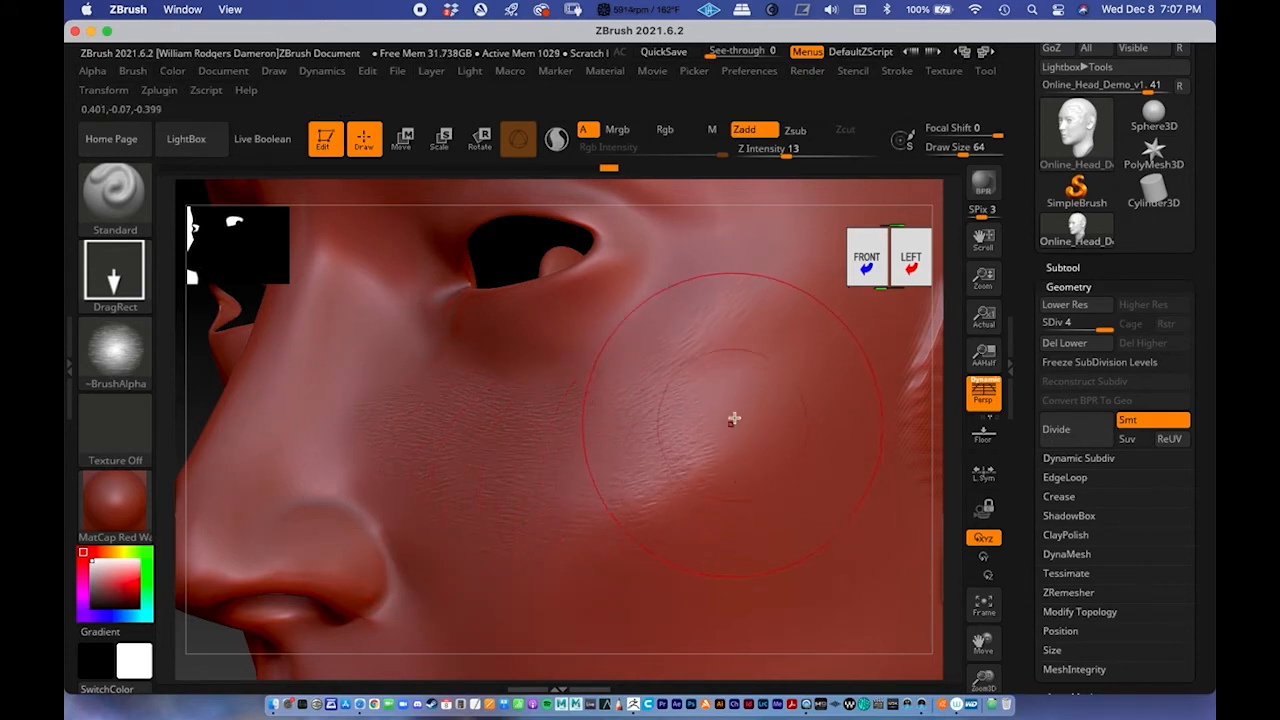
key(ctrl+shift+z)
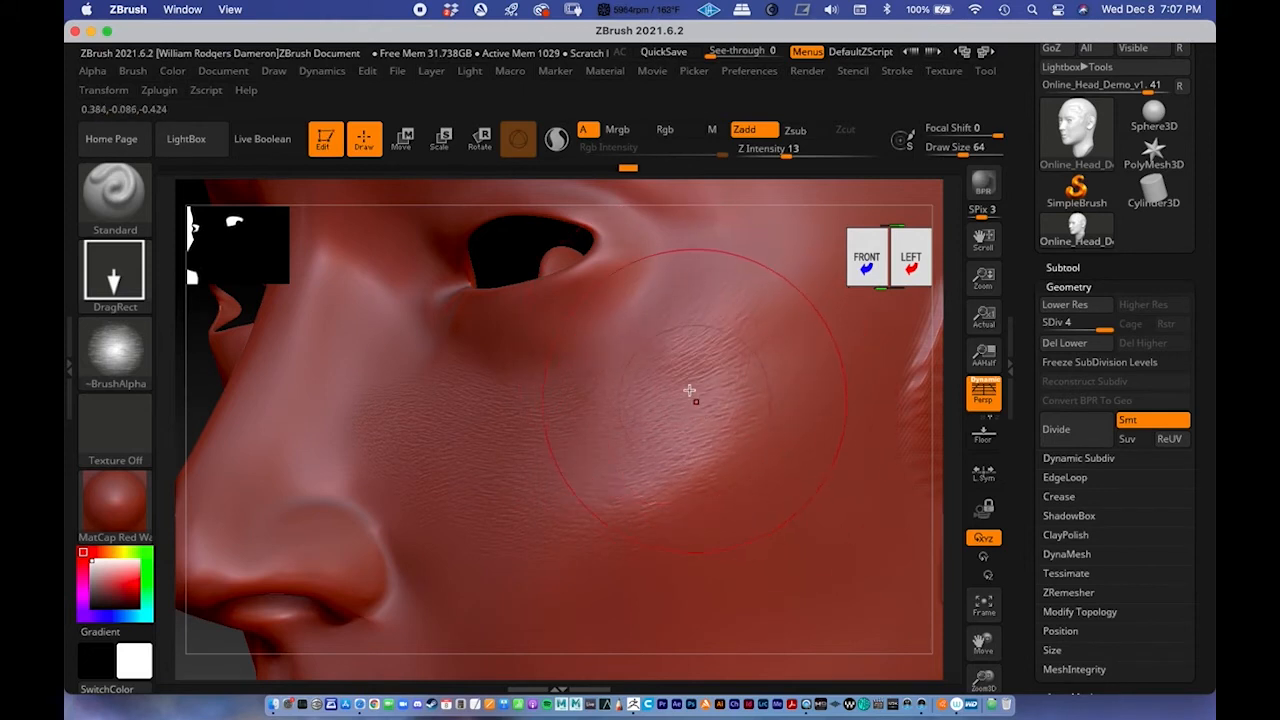
key(ctrl+shift+z)
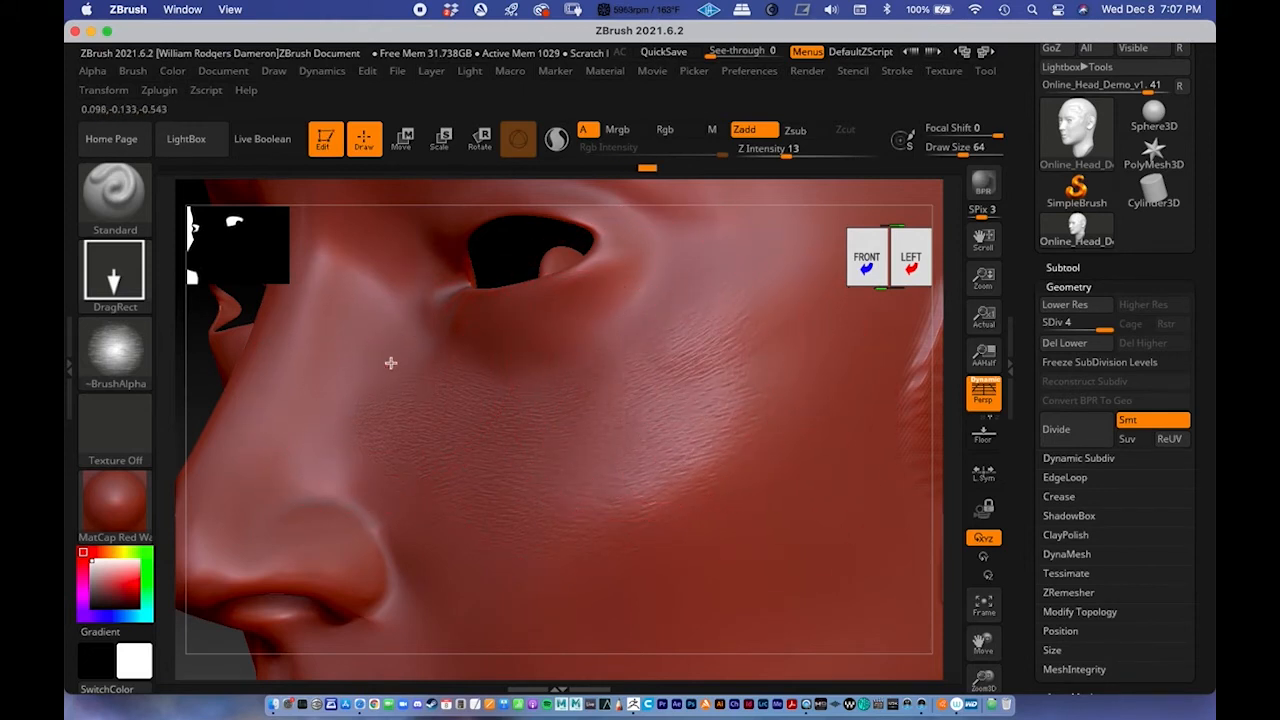
key(ctrl+shift+z)
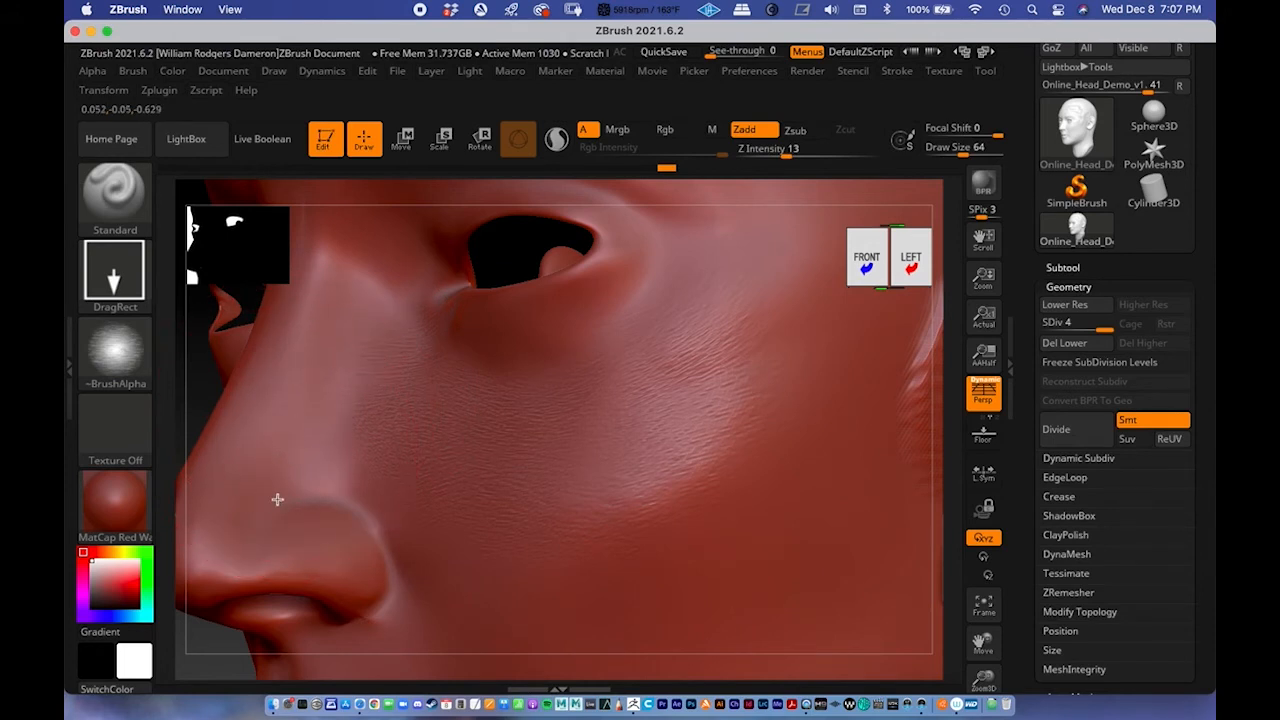
Step: Stamp skin texture on the side of the nose above the left nostril
mouse_move(428, 466)
alt+right_down()
mouse_move(603, 440)
mouse_move(627, 421)
alt+right_up()
key(ctrl+shift+z)
key(ctrl+shift+z)
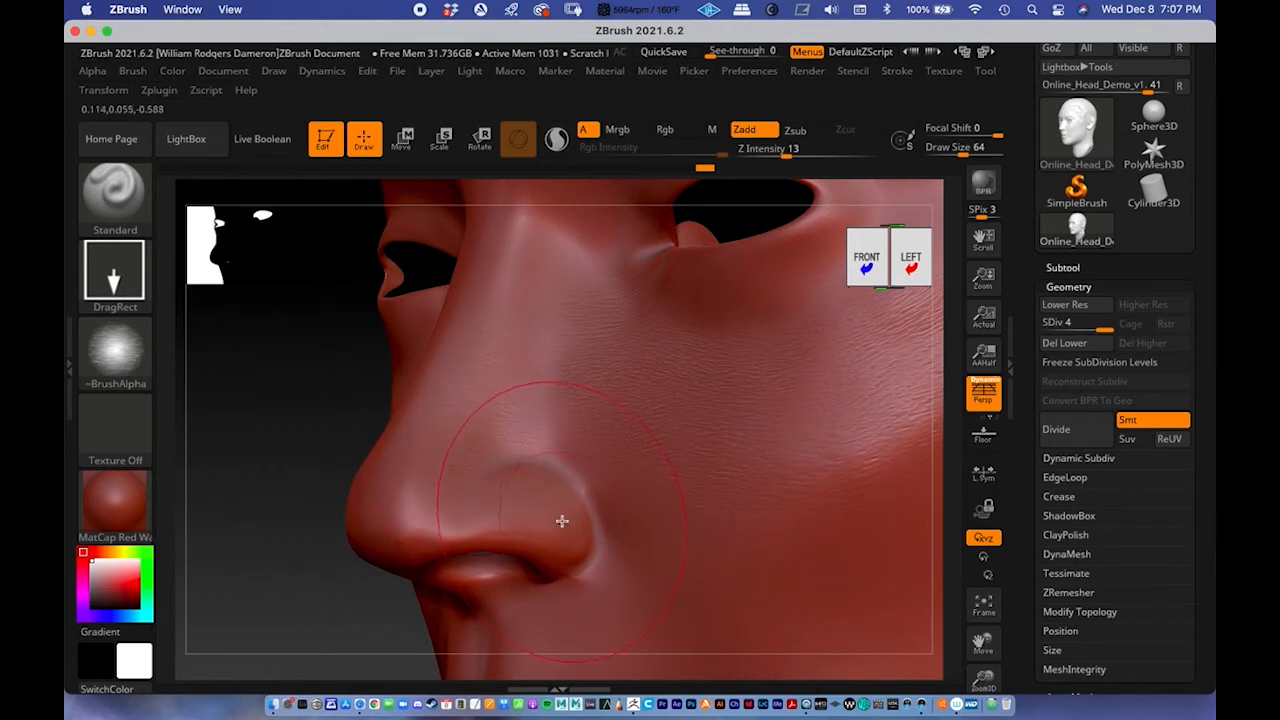
Step: Continue the skin texture from beside the nostril across the middle of the left cheek toward the temple
mouse_move(646, 512)
alt+right_down()
mouse_move(557, 394)
mouse_move(562, 412)
alt+right_up()
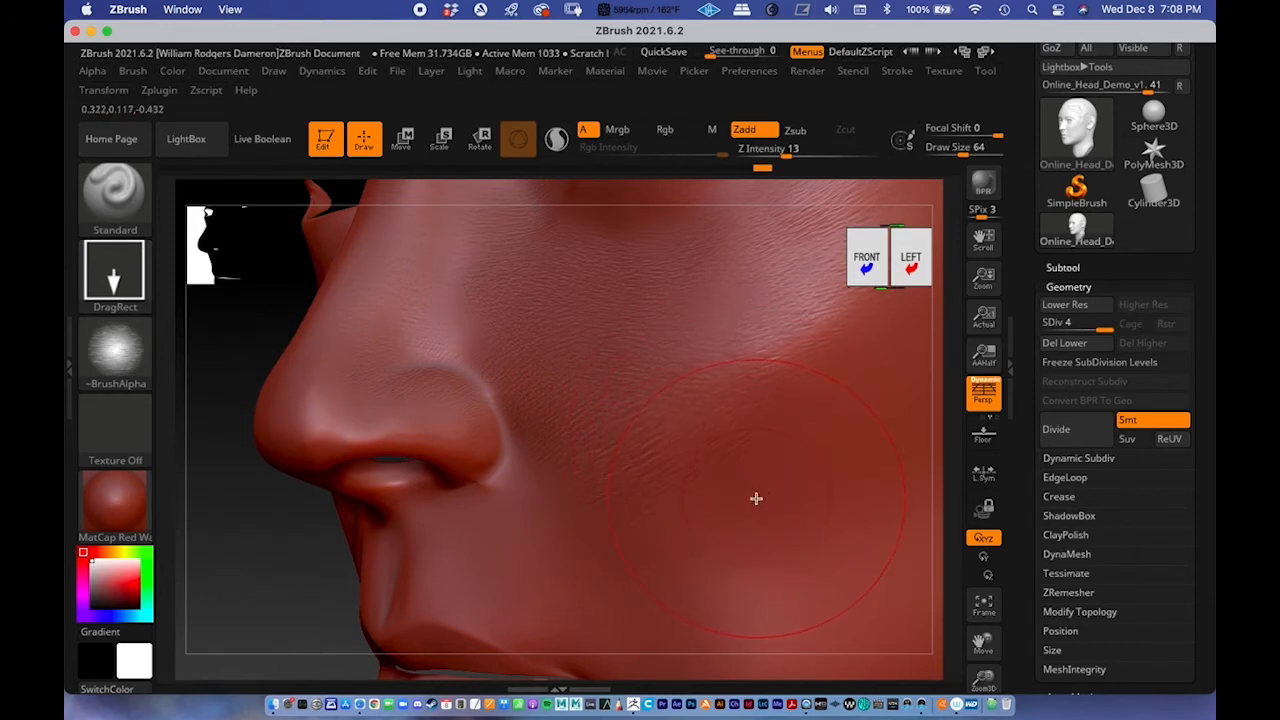
key(ctrl+shift+z)
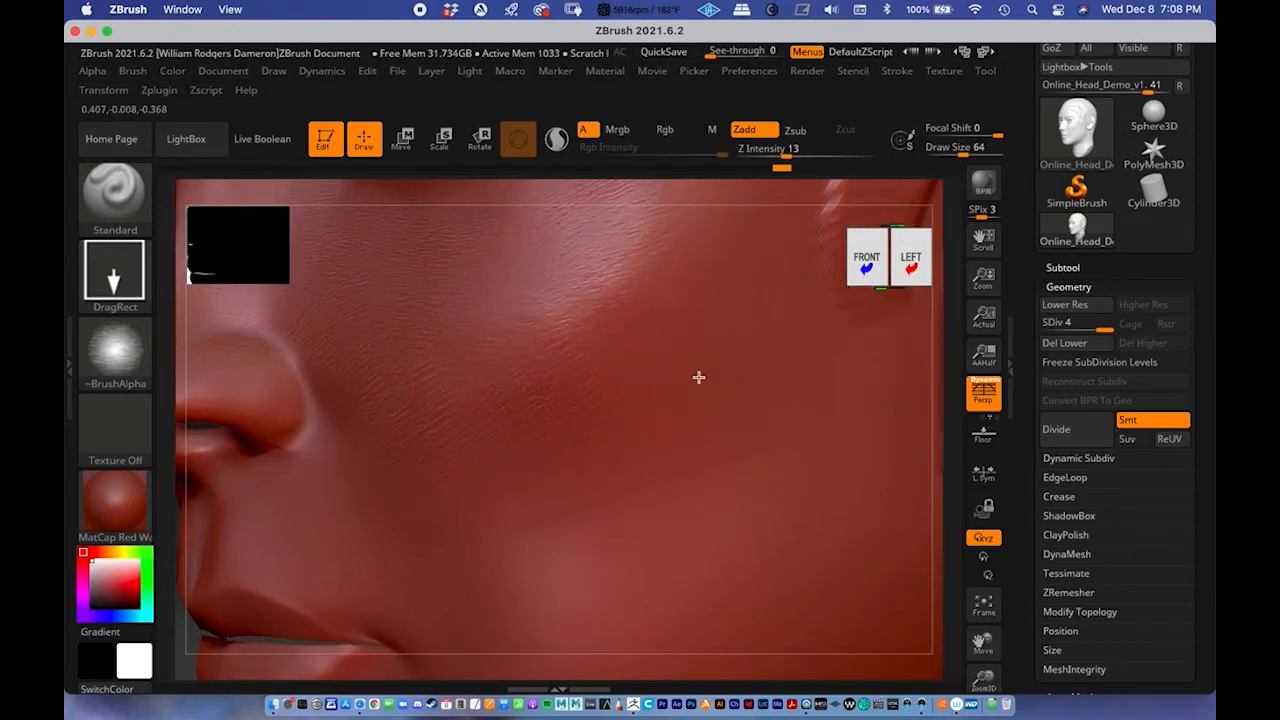
key(ctrl+shift+z)
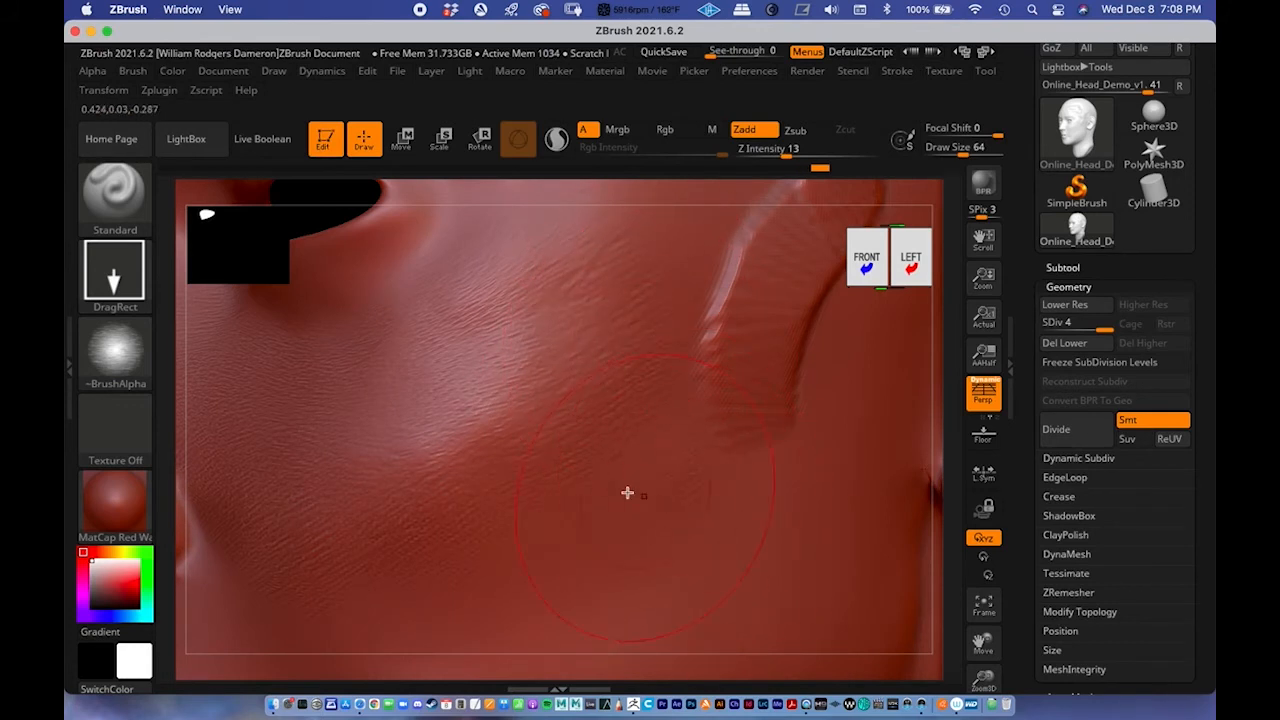
key(ctrl+shift+z)
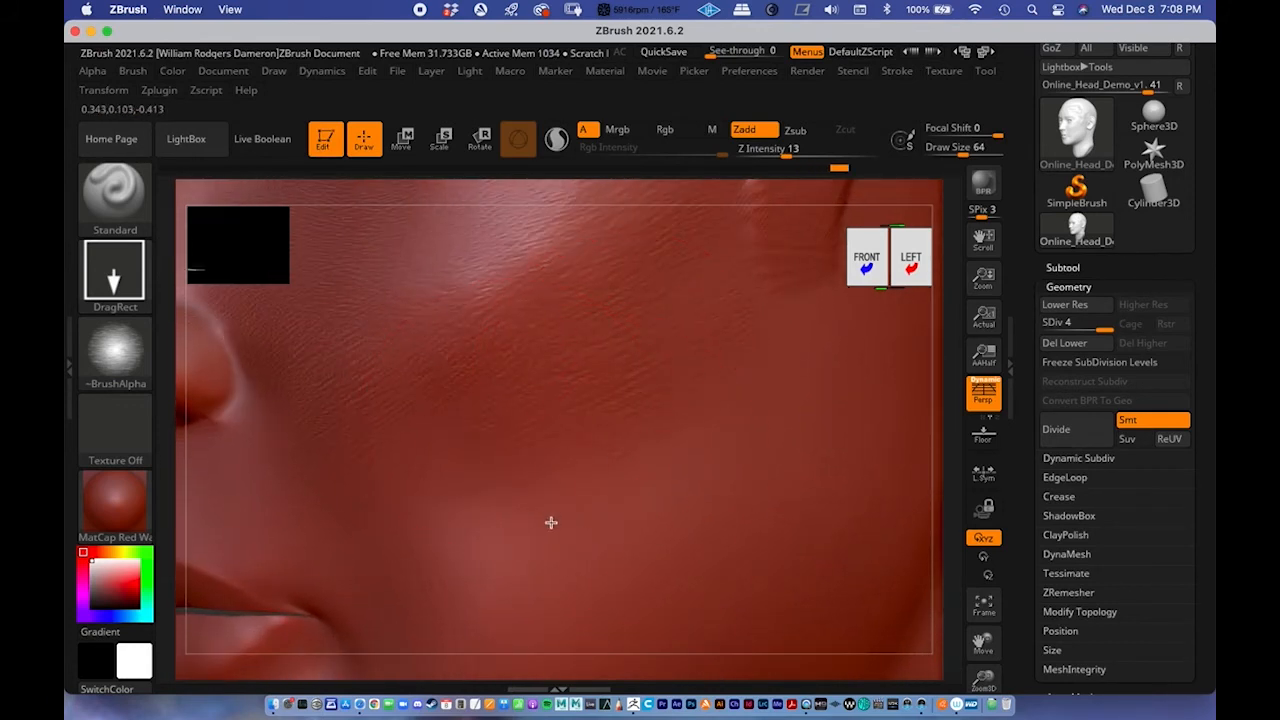
Step: Examine the skin texture on the left cheek from the front and the side
mouse_move(460, 467)
ctrl+right_down()
mouse_move(606, 454)
mouse_move(509, 383)
ctrl+right_up()
mouse_move(419, 452)
right_down()
mouse_move(380, 477)
mouse_move(479, 453)
right_up()
mouse_move(874, 541)
right_down()
mouse_move(894, 514)
mouse_move(710, 417)
right_up()
mouse_move(812, 495)
right_down()
mouse_move(791, 516)
mouse_move(678, 457)
mouse_move(799, 489)
mouse_move(764, 438)
mouse_move(711, 429)
mouse_move(453, 443)
right_up()
mouse_move(370, 450)
right_down()
mouse_move(391, 437)
mouse_move(545, 430)
right_up()
shift+right_drag(876, 577, 791, 514)
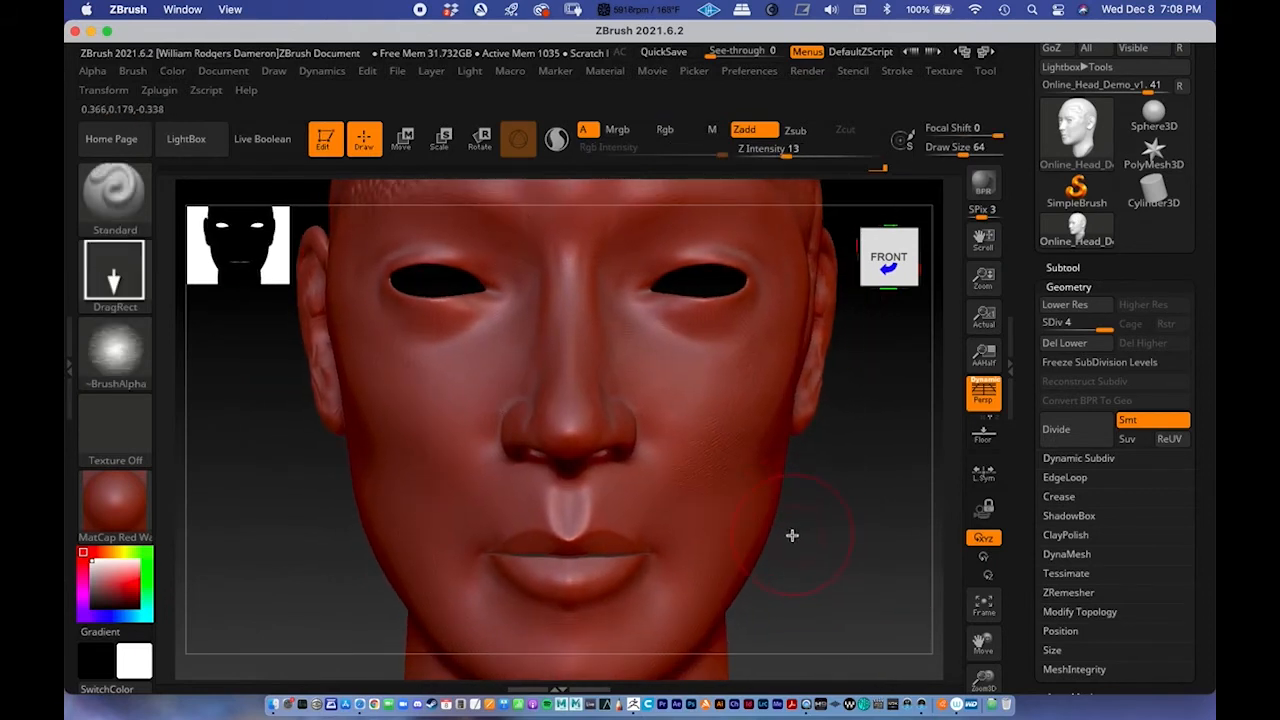
right_drag(840, 543, 787, 548)
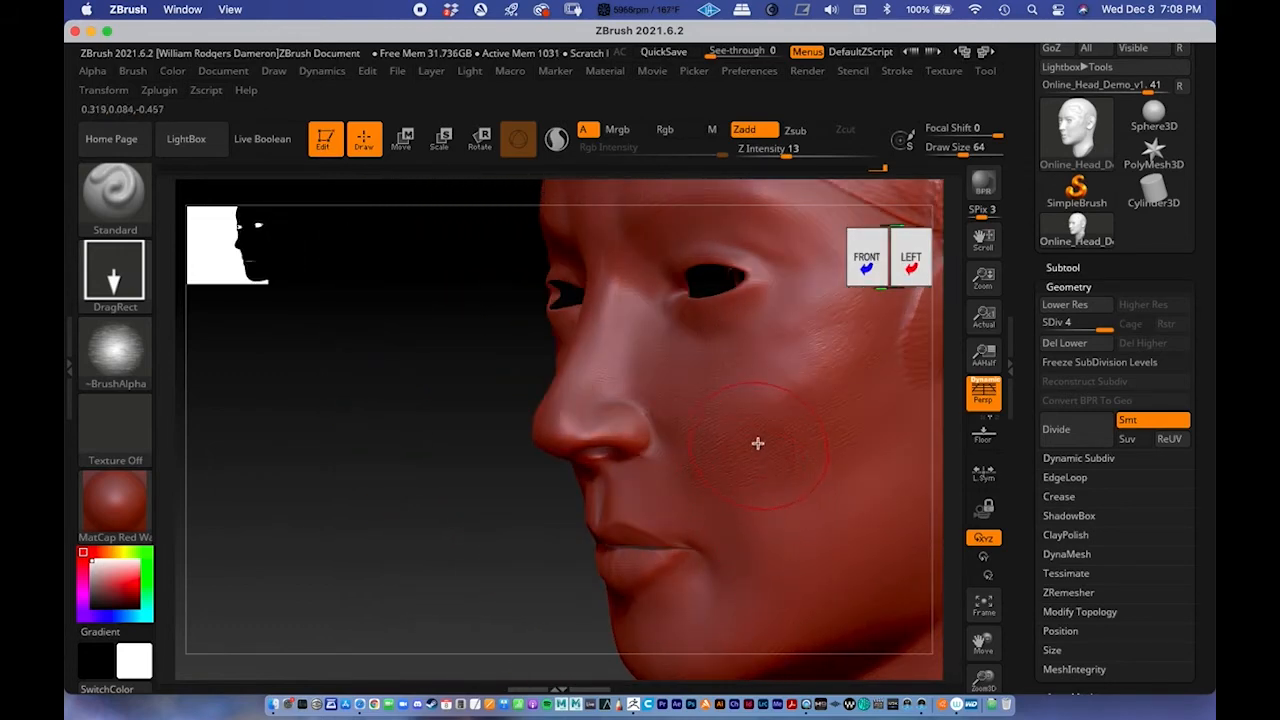
right_drag(758, 443, 511, 389)
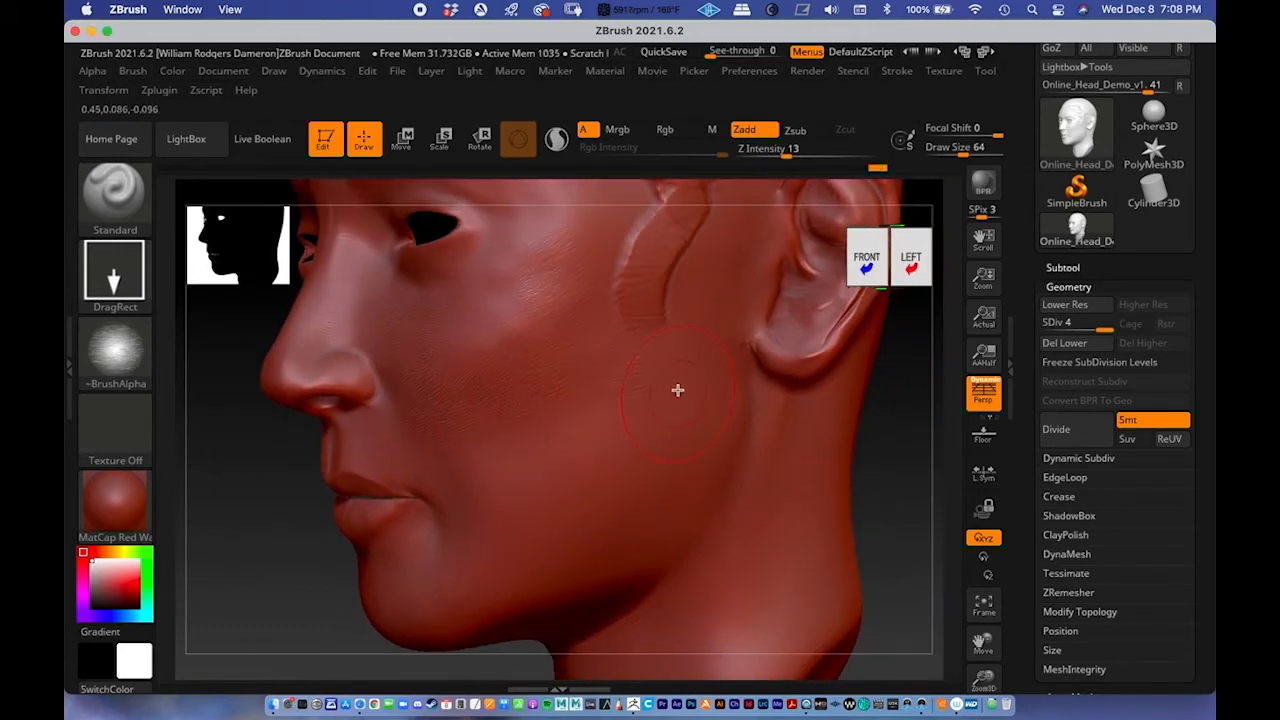
Step: Stamp more skin texture on the left cheek in front of the ear and around the temple
mouse_move(608, 359)
right_down()
mouse_move(557, 469)
mouse_move(608, 375)
right_up()
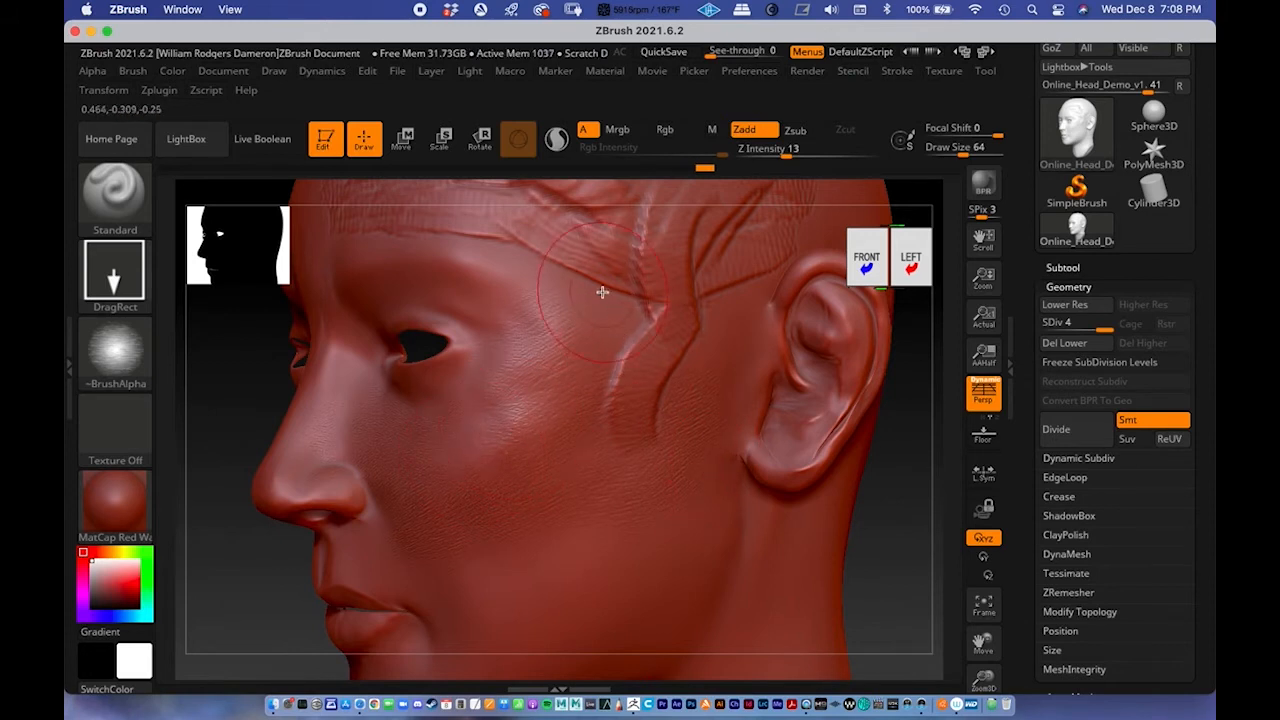
ctrl+right_drag(708, 472, 564, 462)
key(f)
right_drag(655, 344, 734, 486)
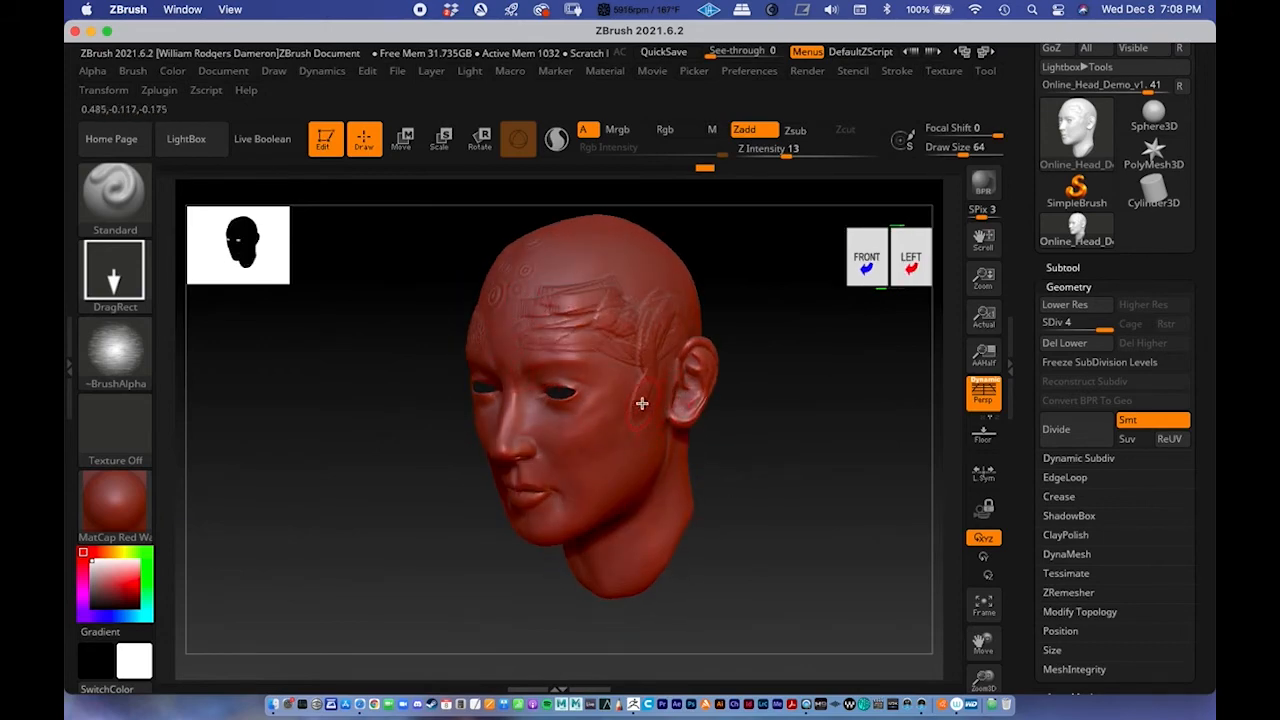
Step: Turn off the Standard brush's alpha
click(115, 355)
click(255, 314)
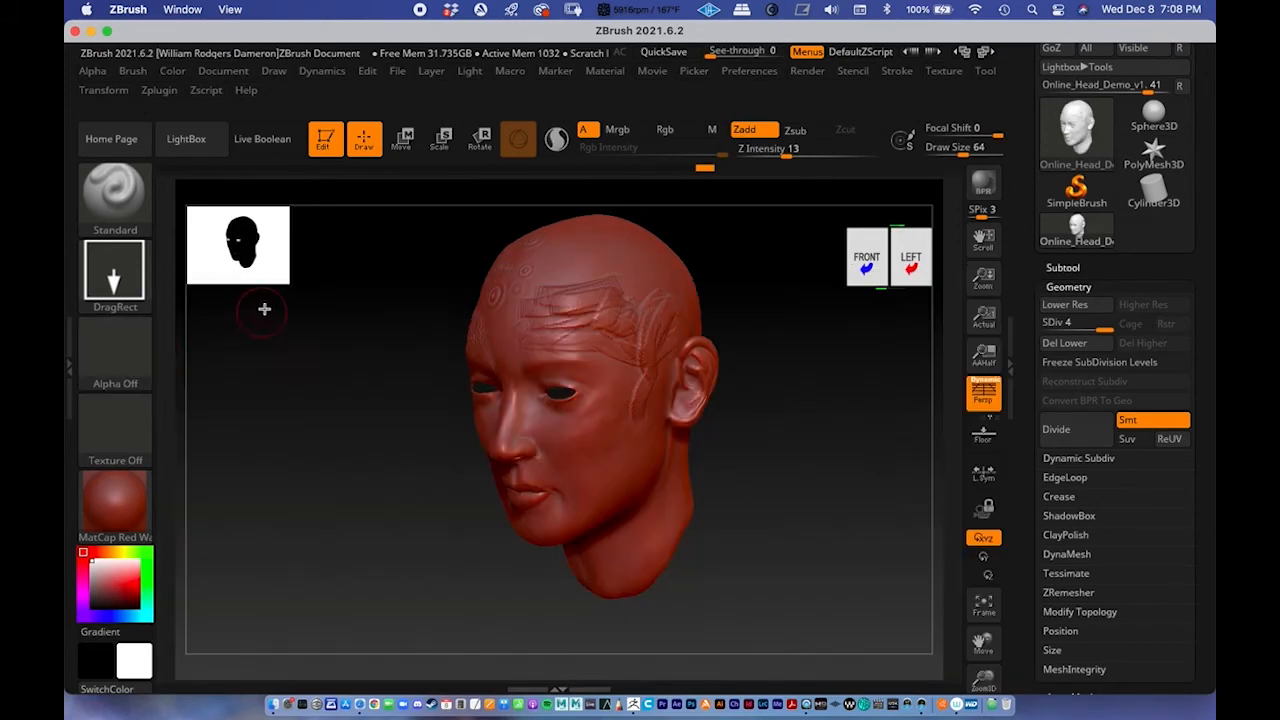
right_drag(697, 414, 789, 539)
alt+right_drag(604, 447, 667, 480)
alt+right_drag(646, 354, 580, 400)
ctrl+right_drag(580, 400, 530, 356)
right_drag(376, 396, 503, 406)
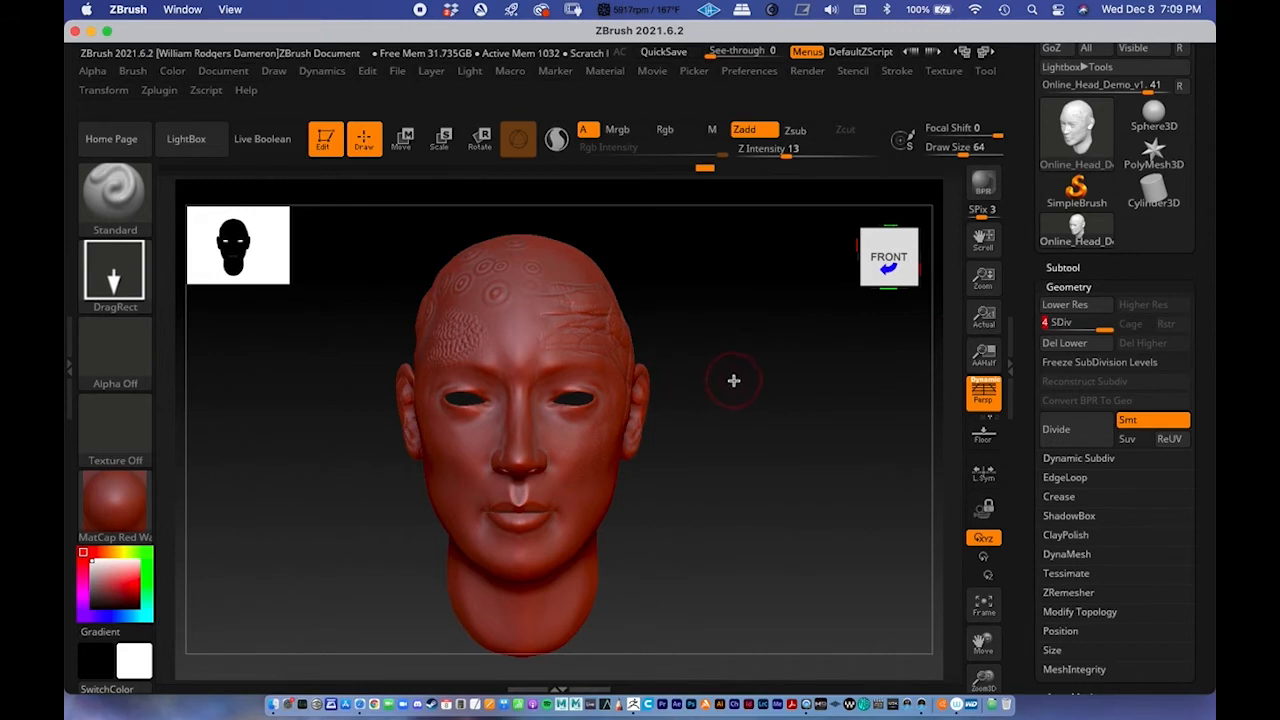
Step: Lower the head to subdivision level 1 and inspect its mesh with the polygon wireframe shown
key(shift)
key(shift)
key(shift)
key(shift+d)
drag(800, 417, 790, 440)
key(shift+d)
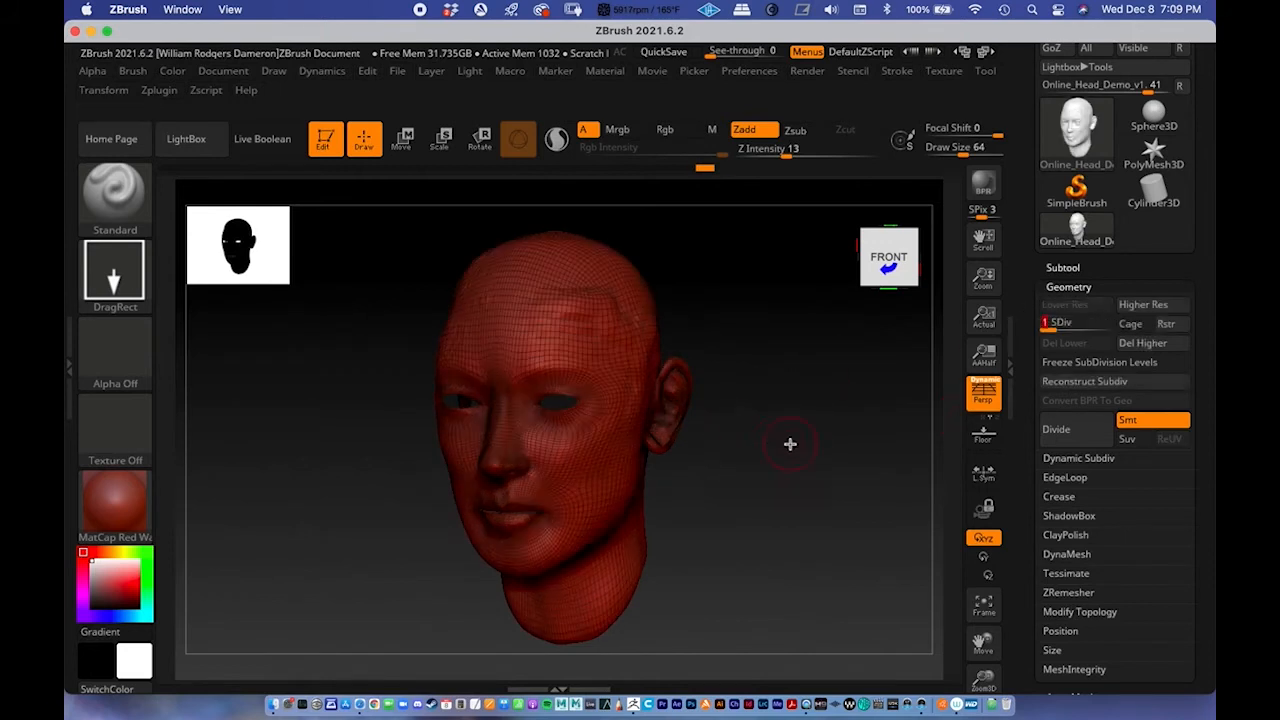
drag(755, 450, 637, 491)
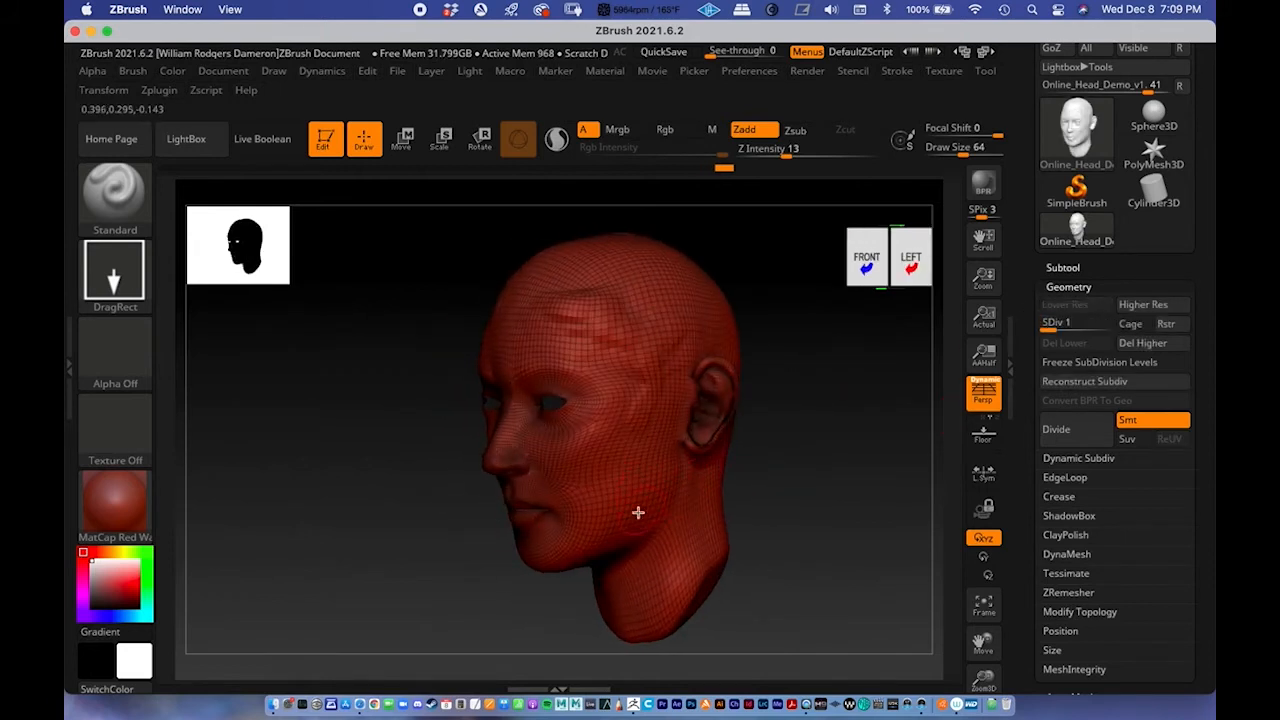
drag(789, 458, 790, 500)
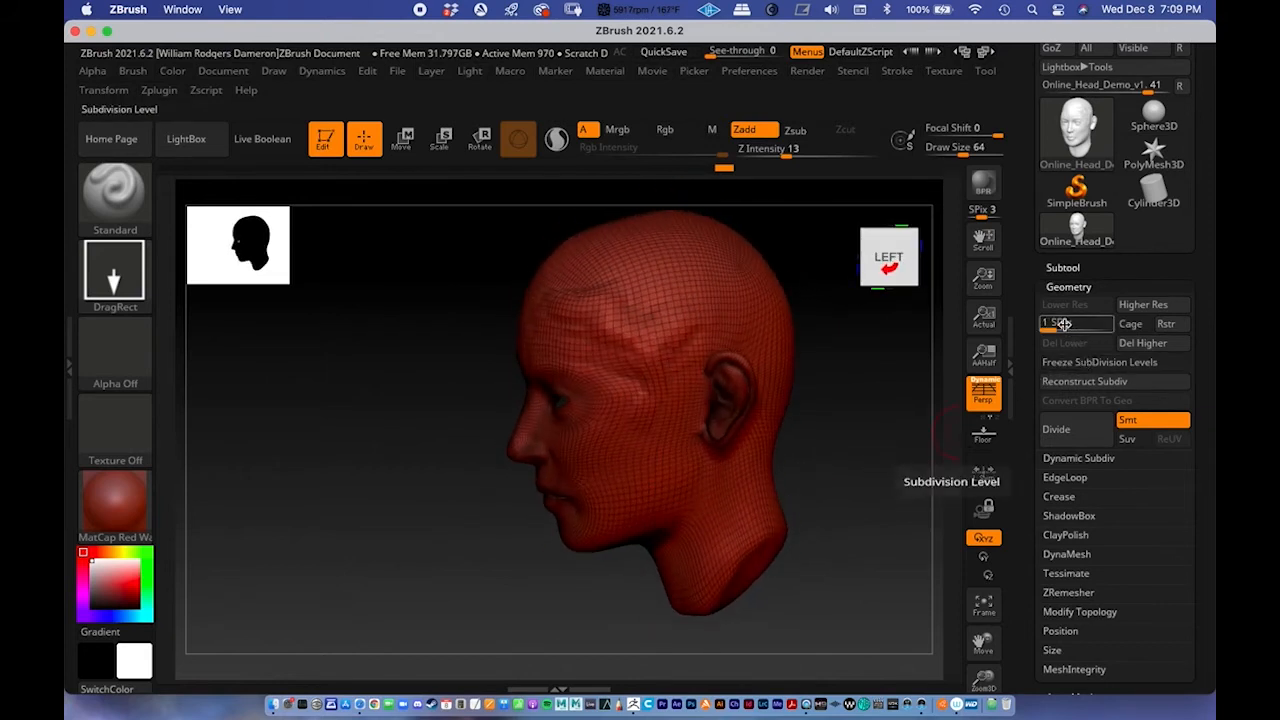
Step: Return the head to subdivision level 4 and compare its surface with the polygon wireframe on and off
drag(1068, 327, 1122, 333)
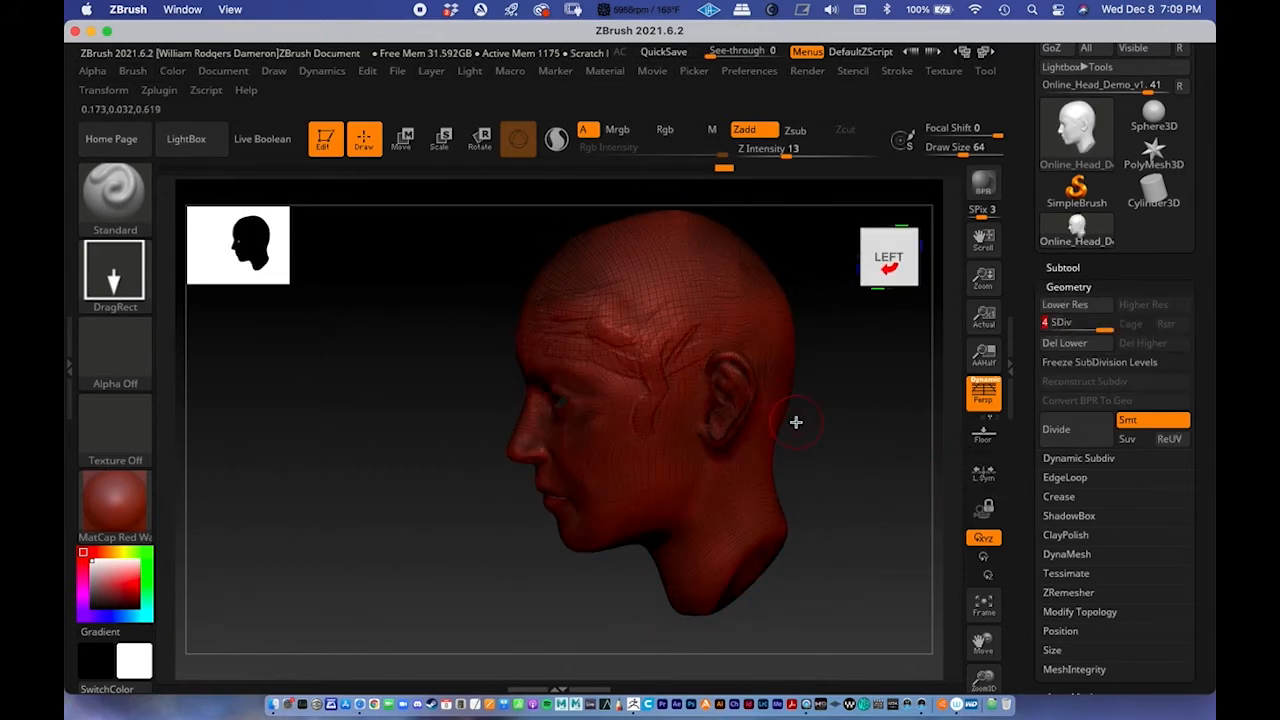
drag(800, 440, 763, 443)
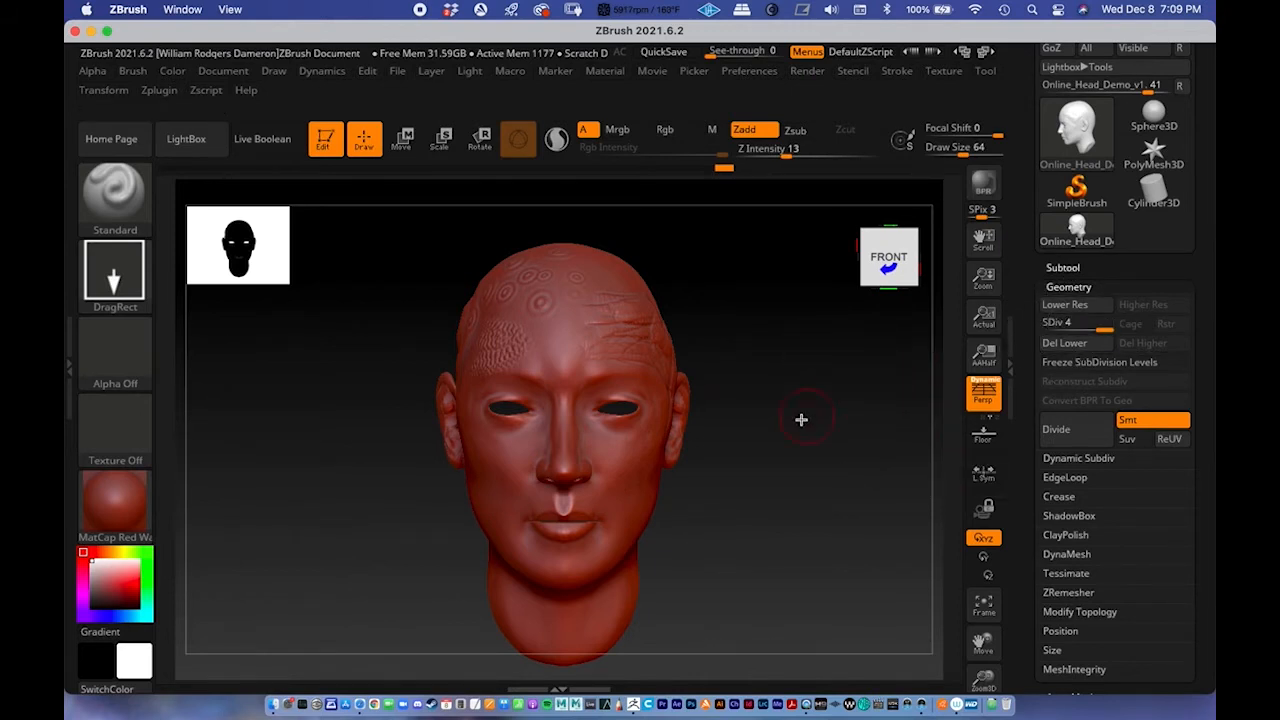
key(shift+f)
drag(800, 466, 728, 467)
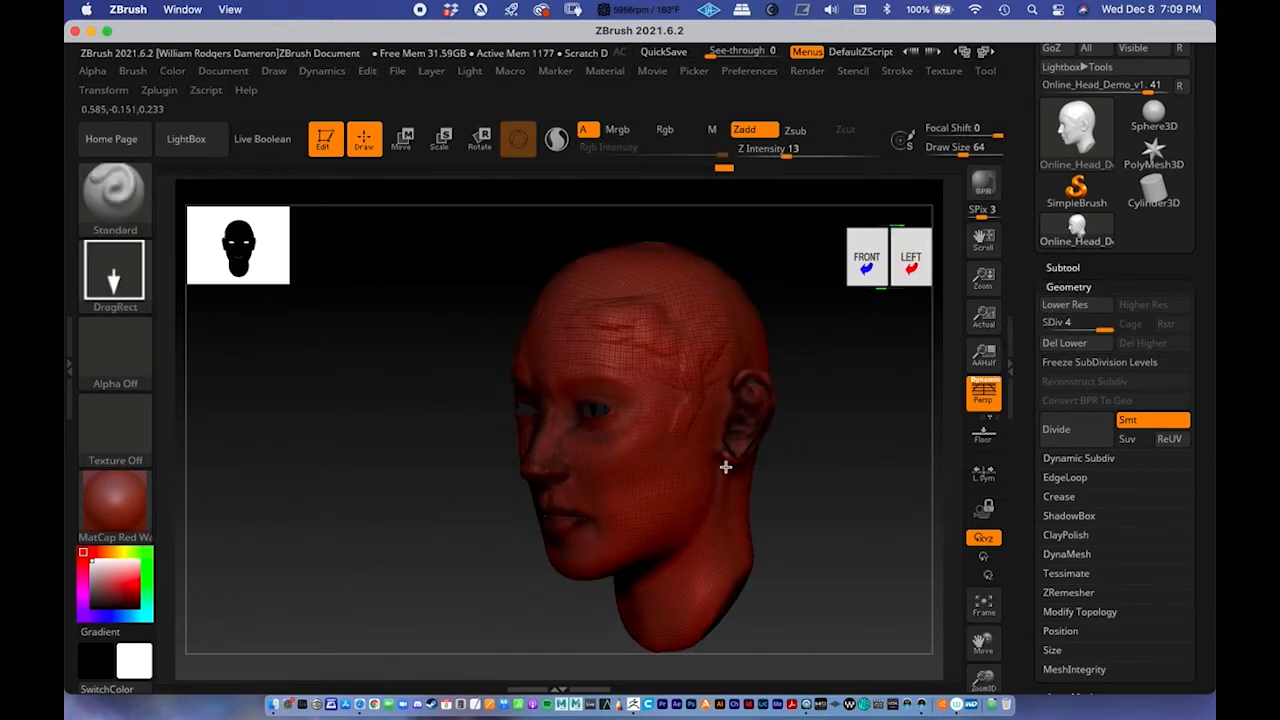
key(shift)
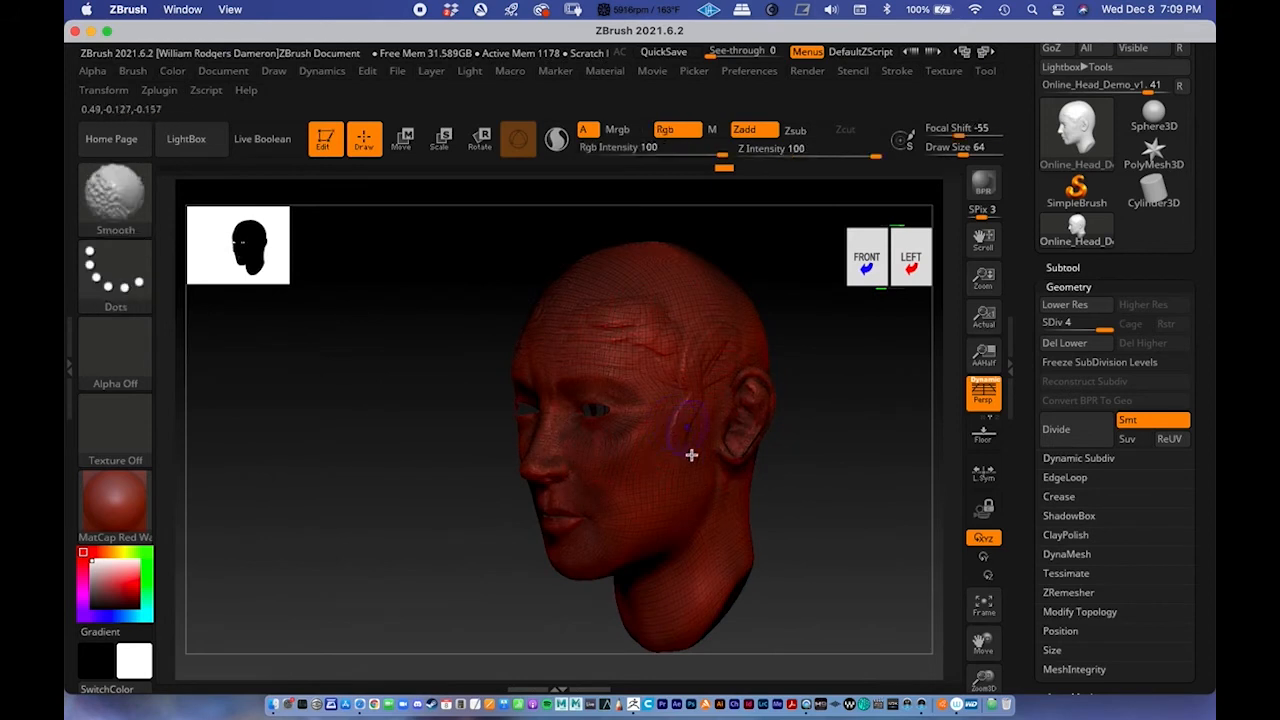
key(shift+f)
shift+drag(806, 503, 834, 581)
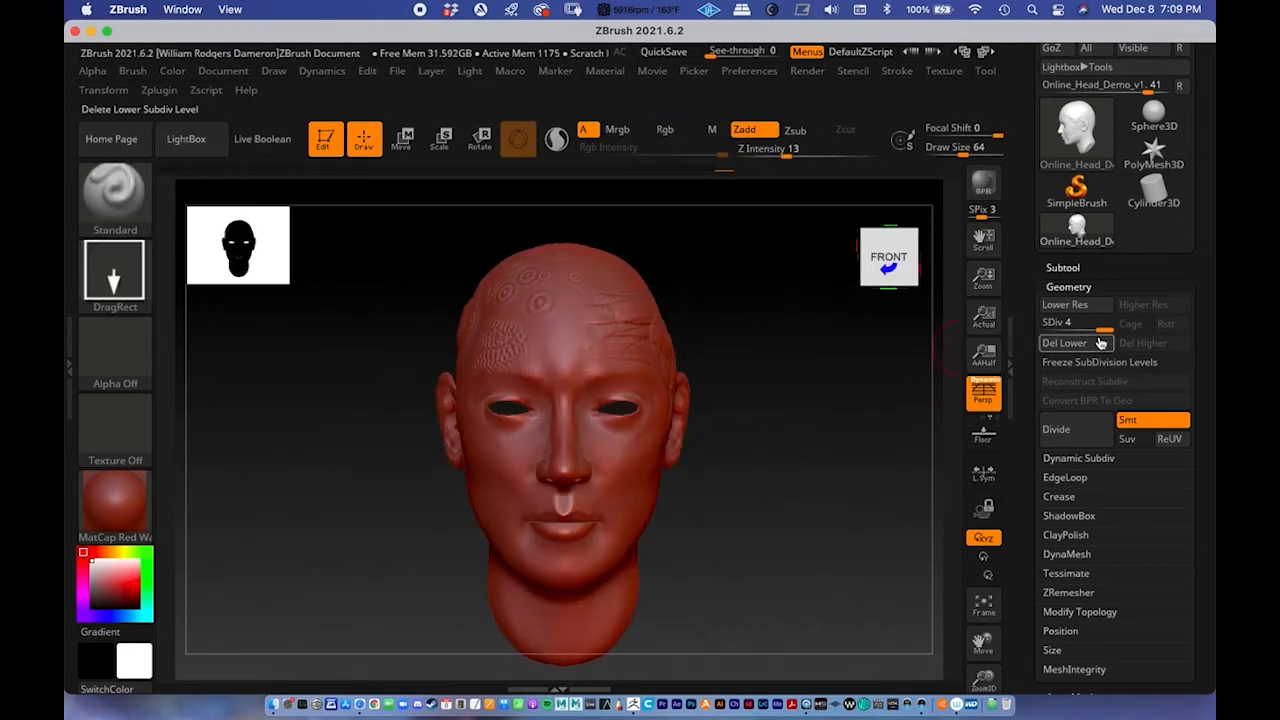
Step: Set the head's UV map size to 4096
click(1064, 290)
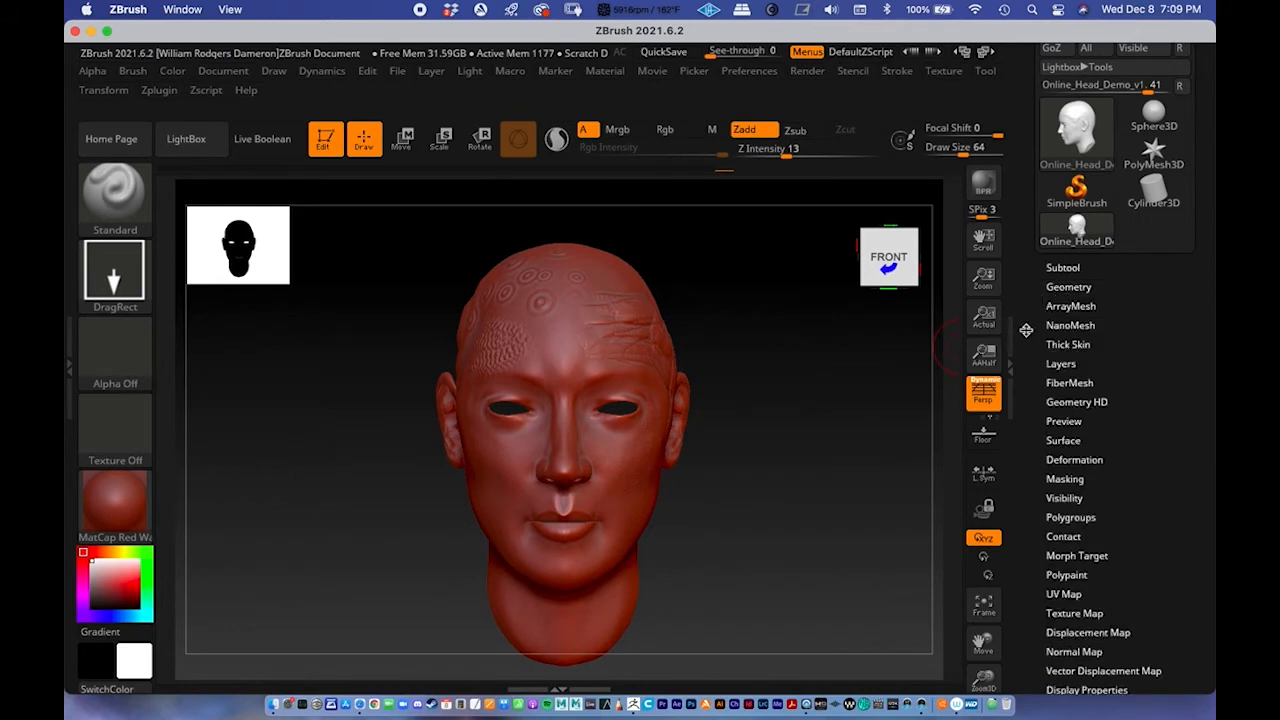
scroll(1030, 330, down, 6)
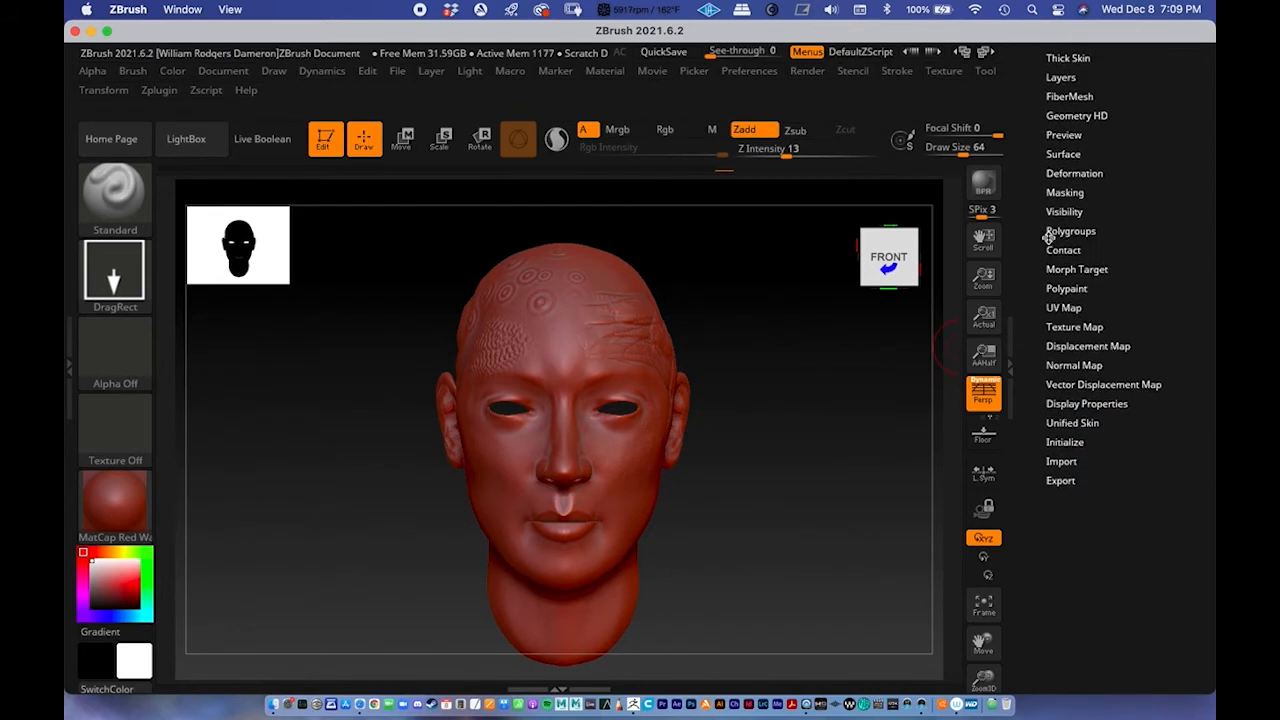
click(1063, 308)
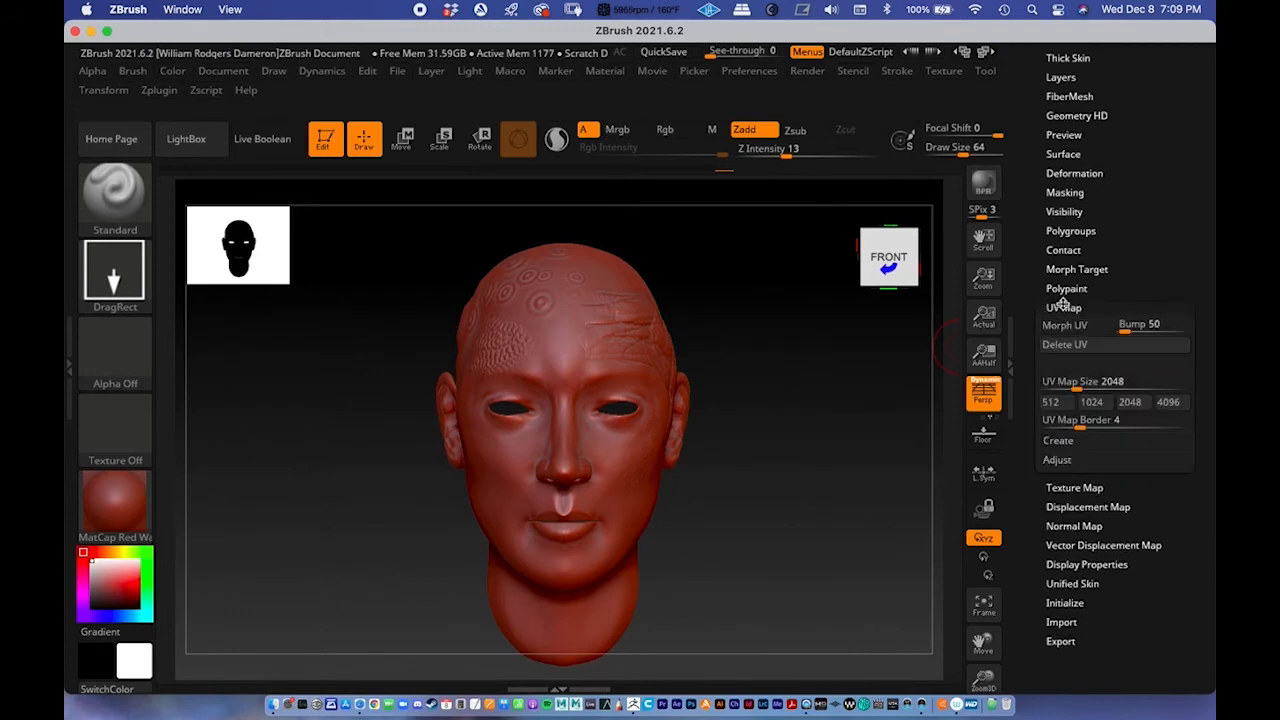
scroll(1035, 282, up, 5)
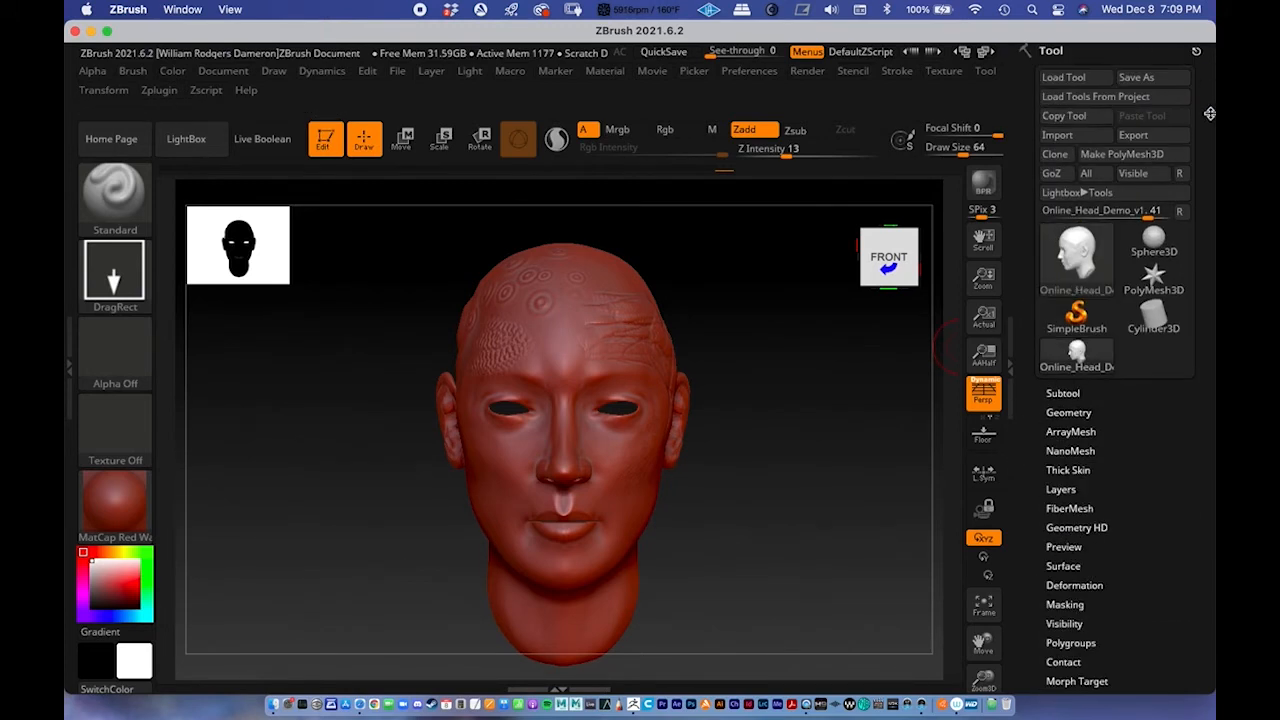
scroll(1025, 288, down, 5)
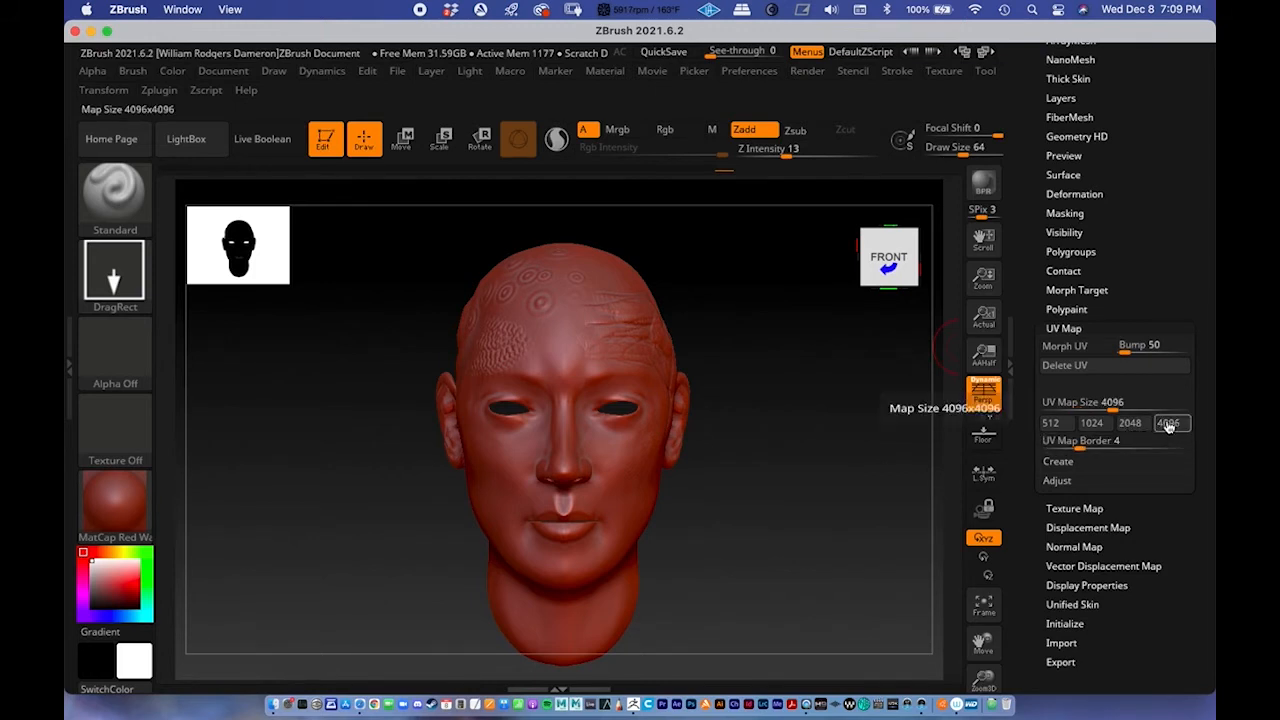
click(1170, 425)
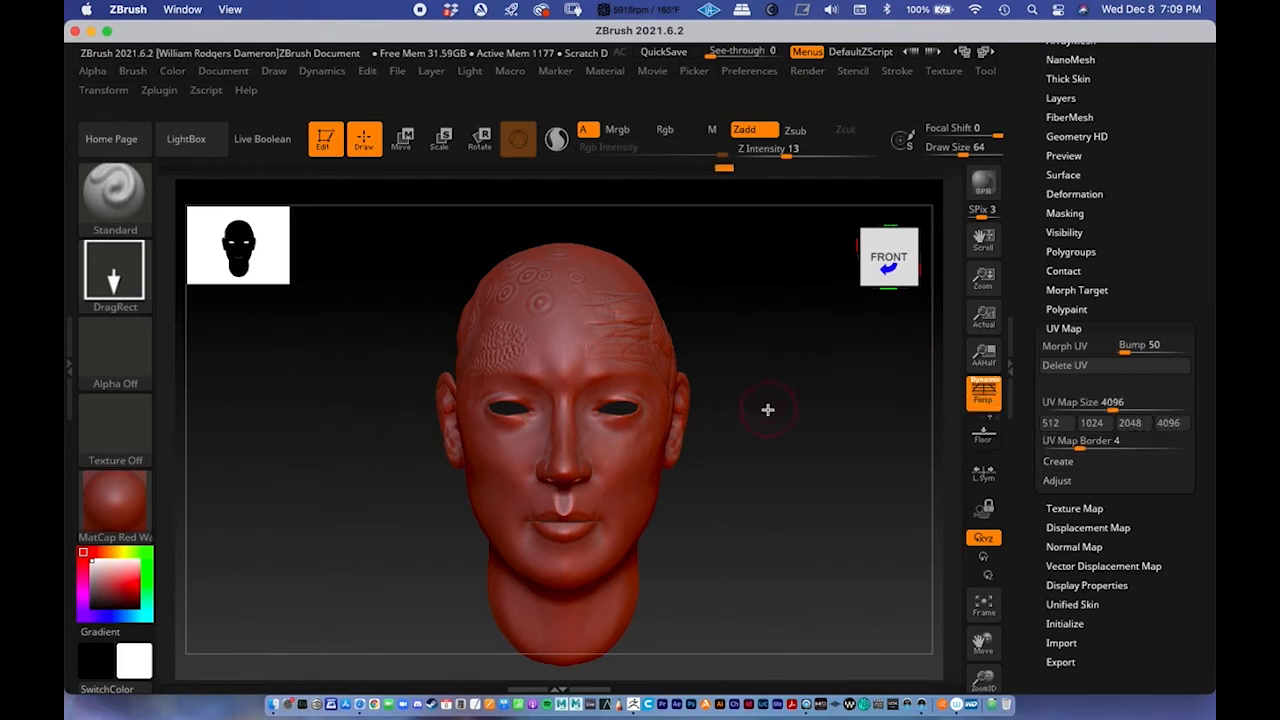
Step: Inspect the head from its left side and review the UV map size options
drag(820, 383, 787, 407)
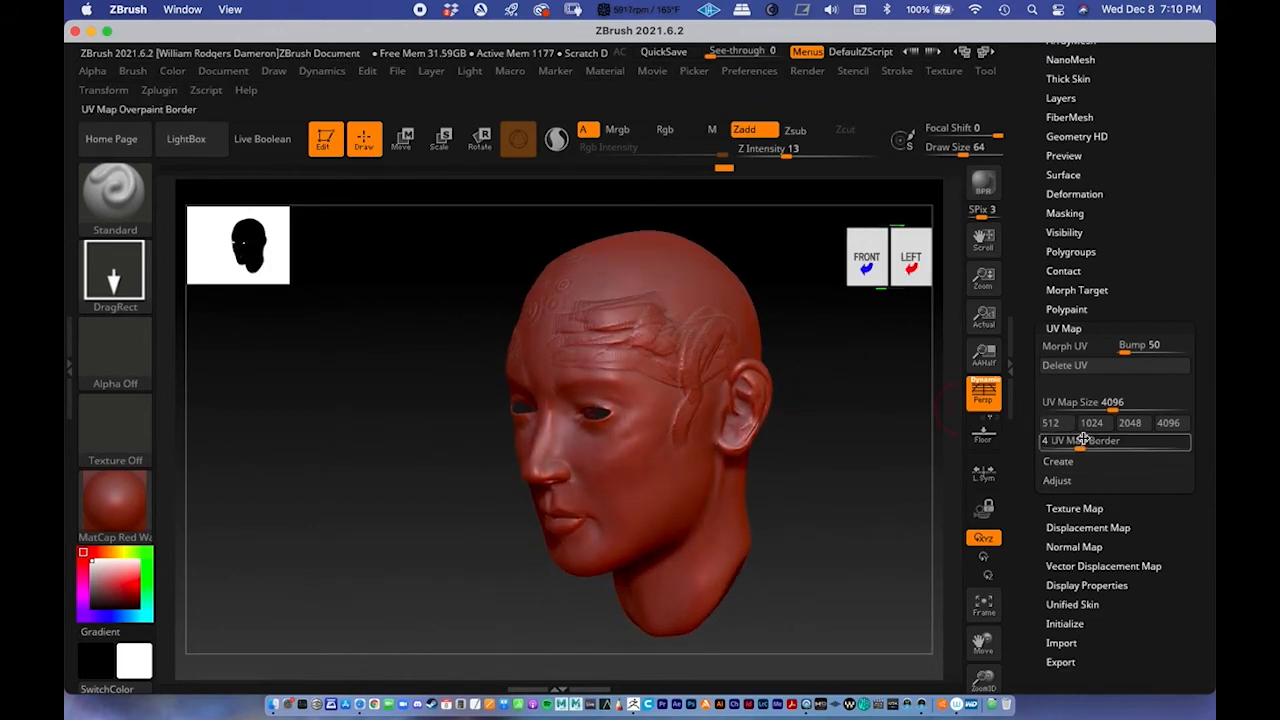
click(1110, 400)
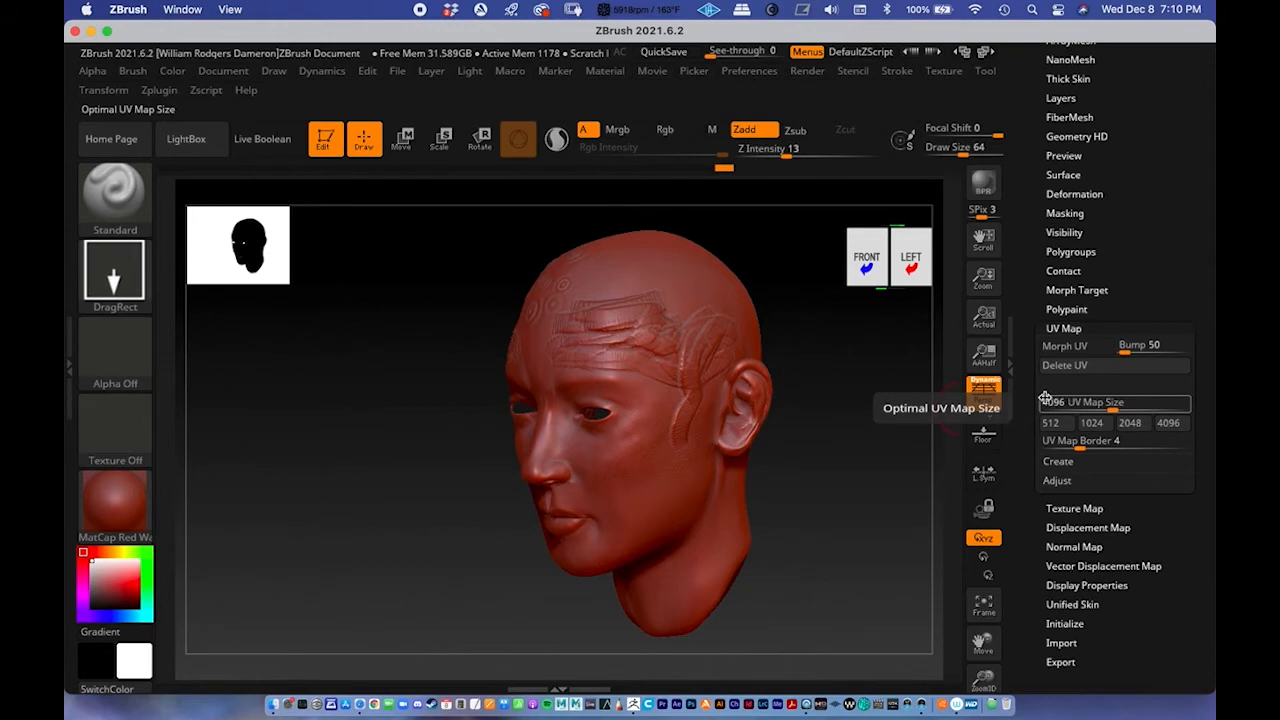
drag(817, 475, 846, 486)
alt+right_drag(671, 416, 809, 471)
drag(809, 471, 666, 365)
ctrl+right_drag(666, 365, 459, 371)
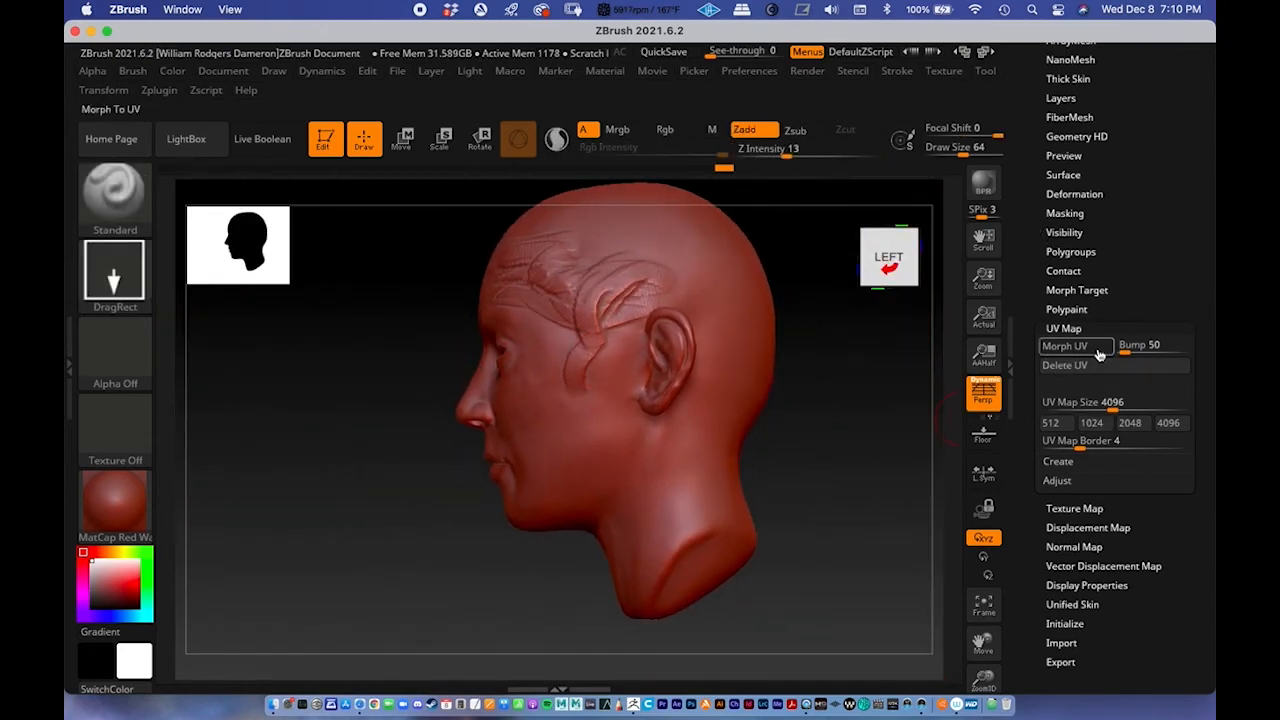
click(1065, 328)
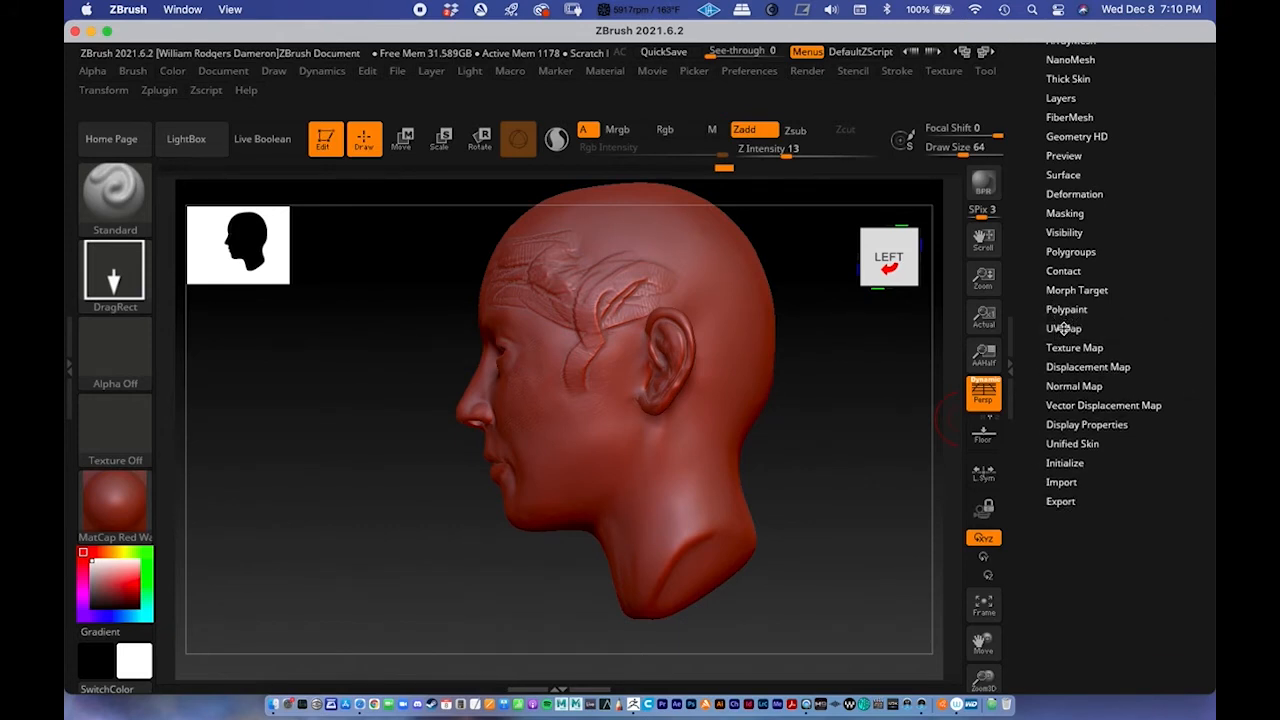
click(1065, 328)
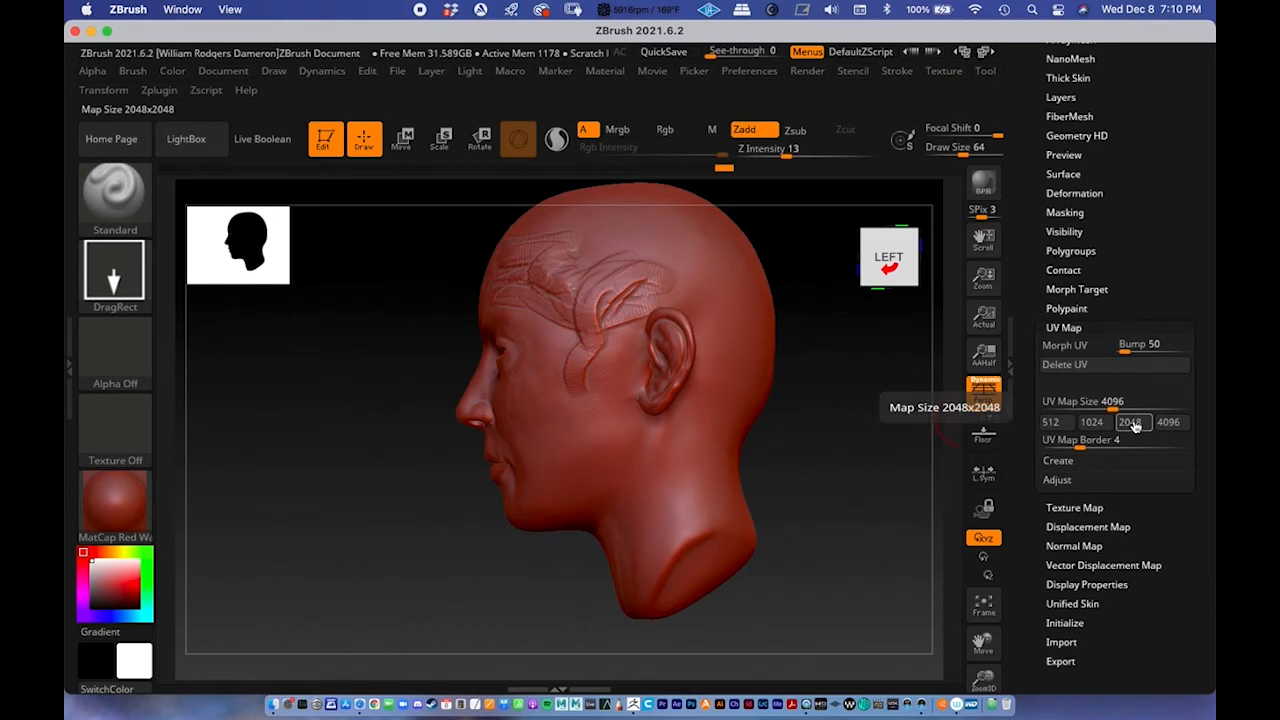
click(1073, 328)
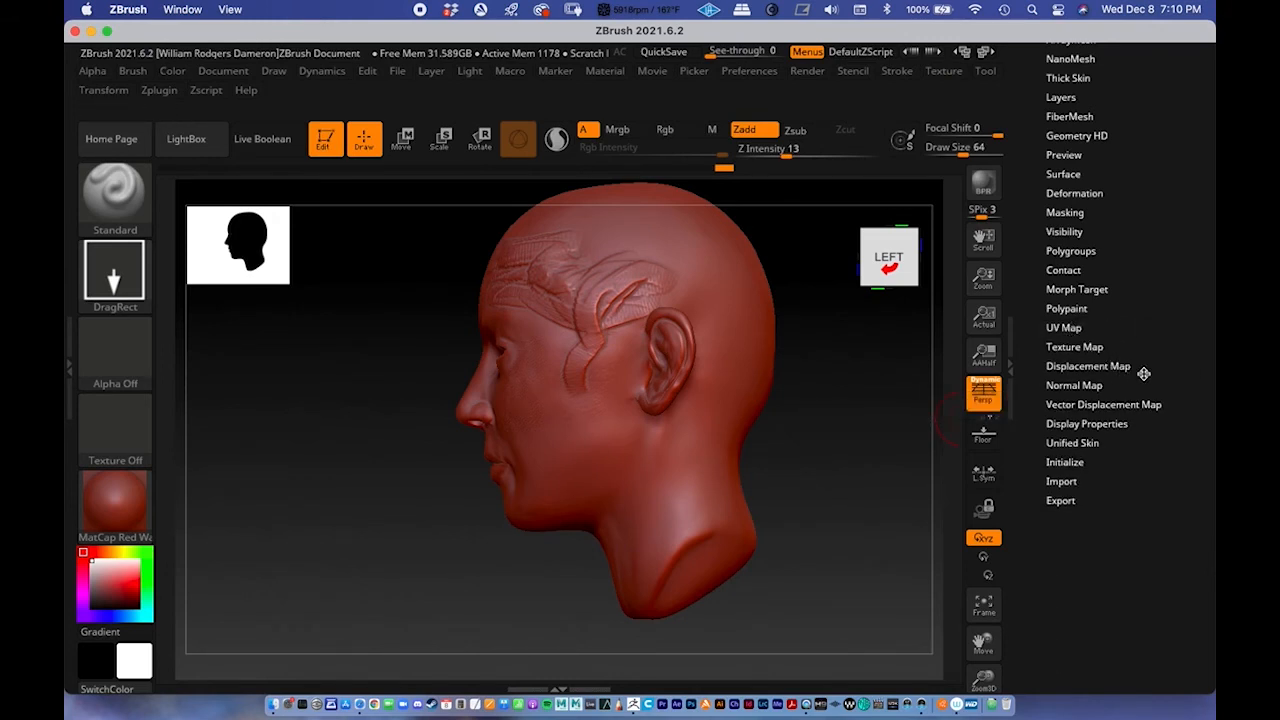
Step: Review the head's normal map options and the command that creates the map
click(1073, 386)
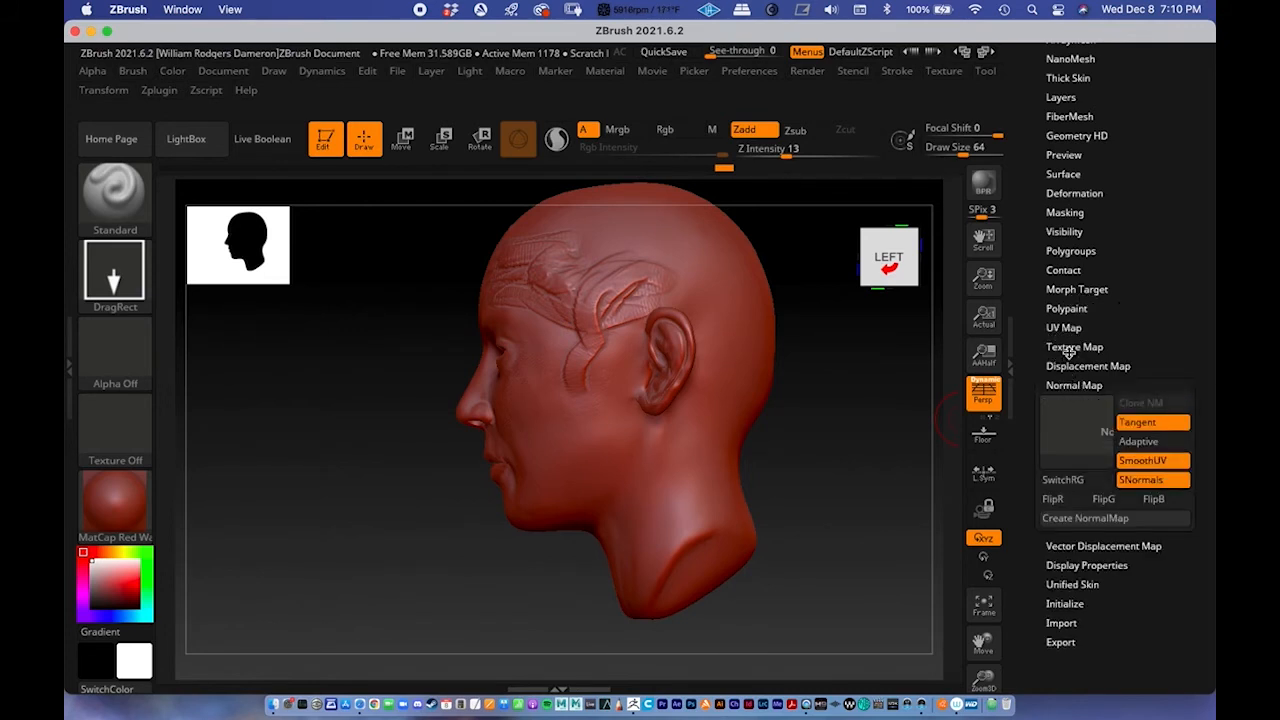
drag(1030, 375, 1037, 325)
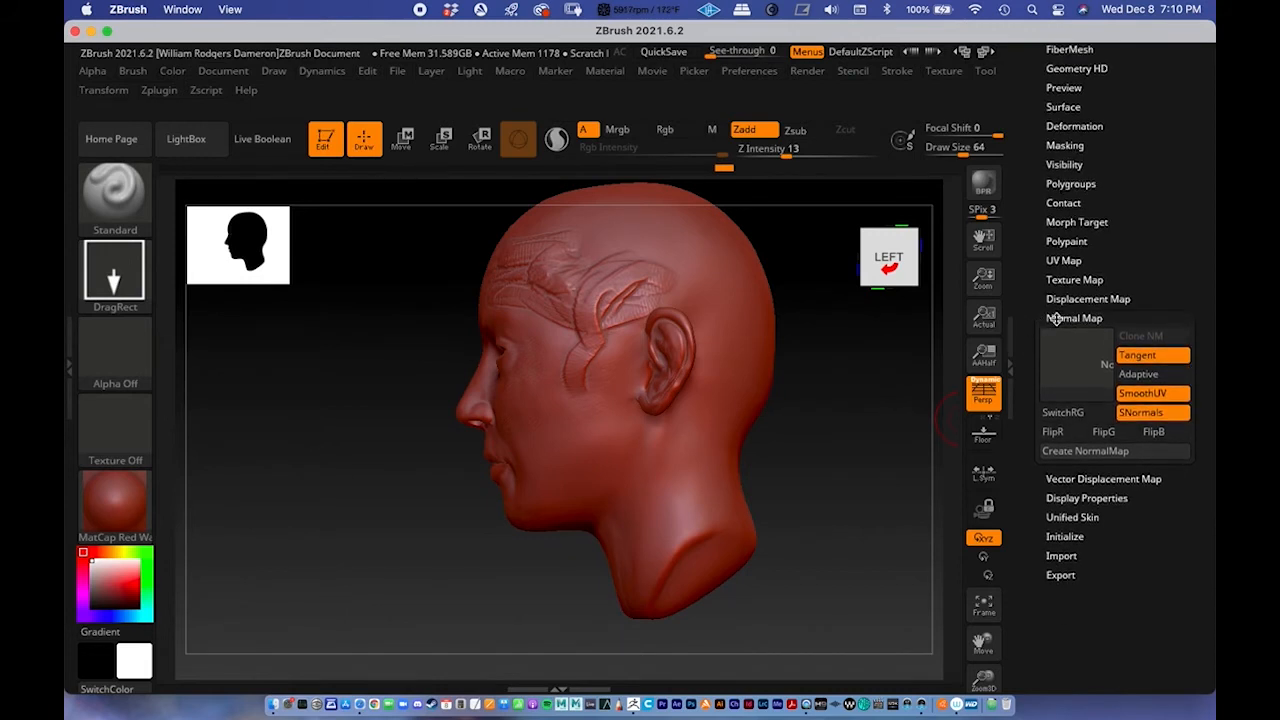
click(1114, 456)
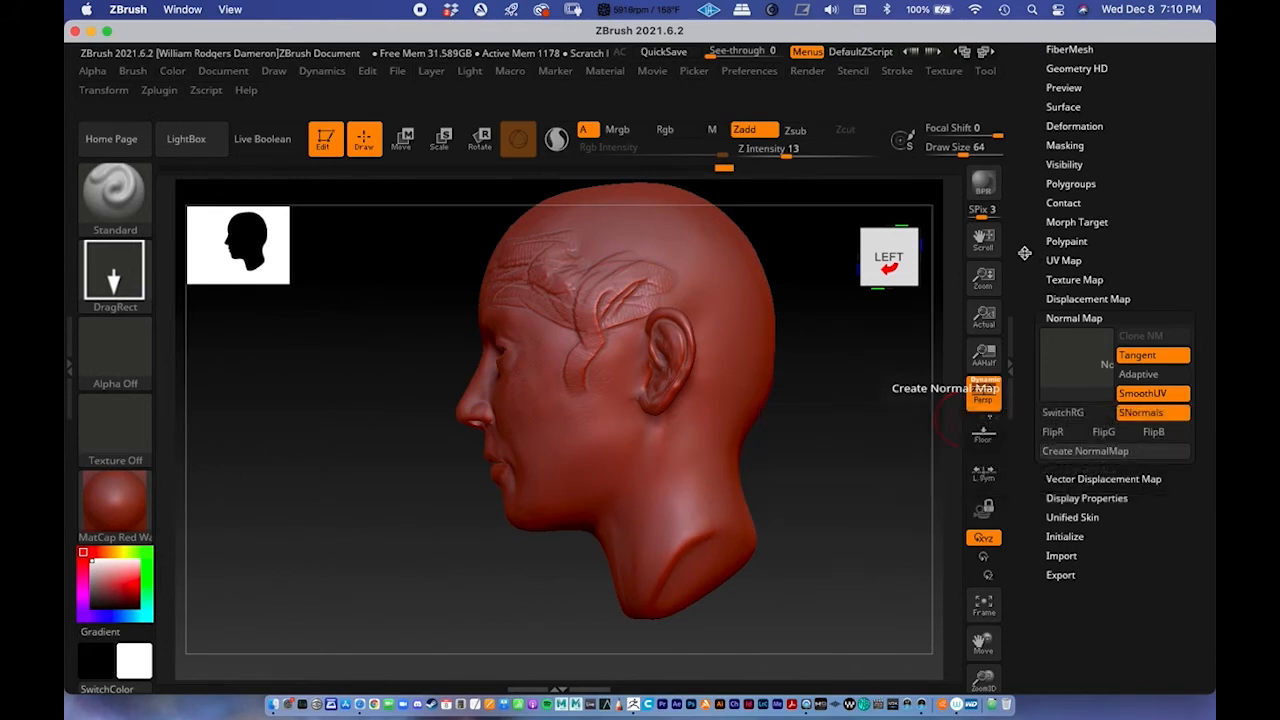
Step: Lower the head to subdivision level 1 and check its base mesh with the polygon wireframe
scroll(1025, 227, up, 10)
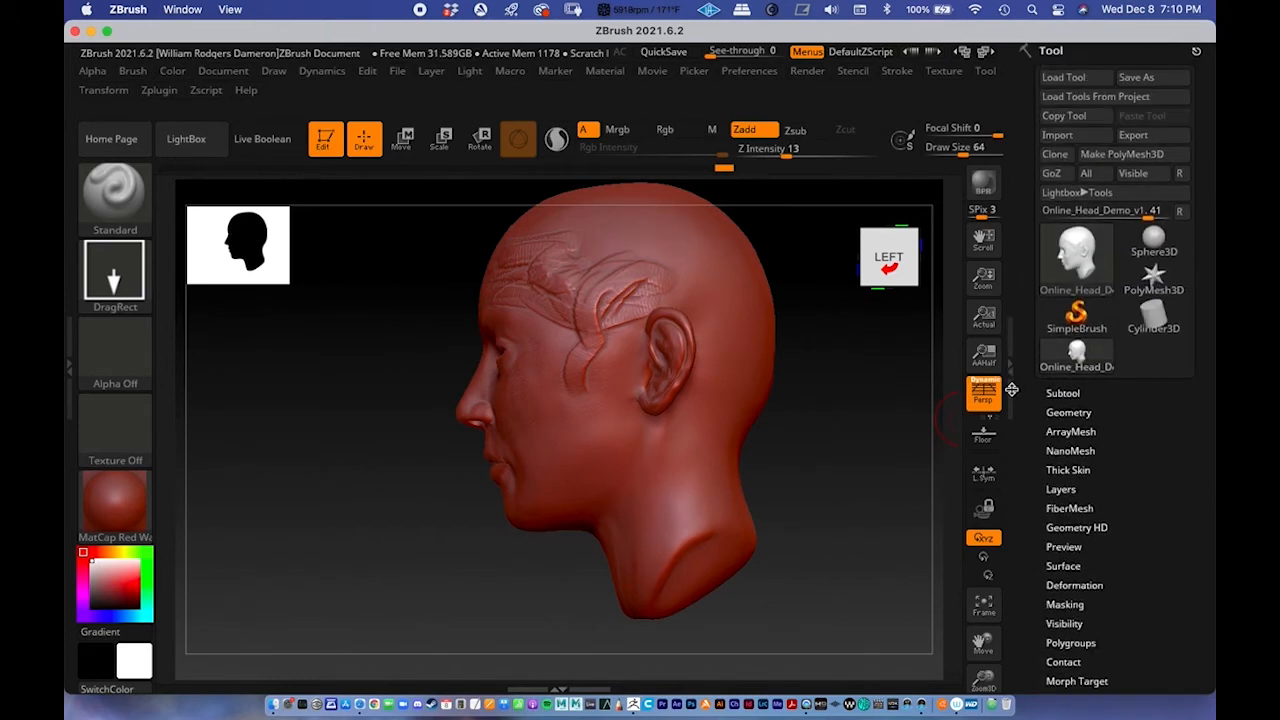
click(1066, 413)
scroll(1030, 440, down, 3)
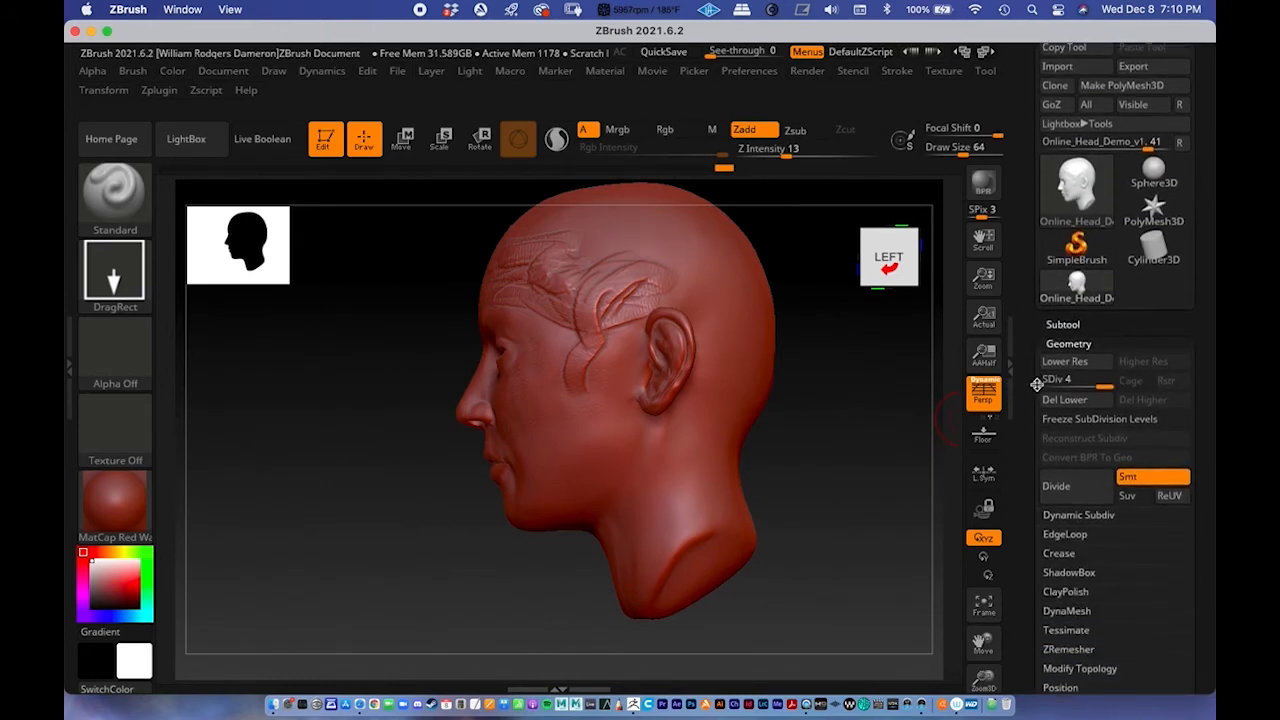
drag(1099, 324, 1009, 318)
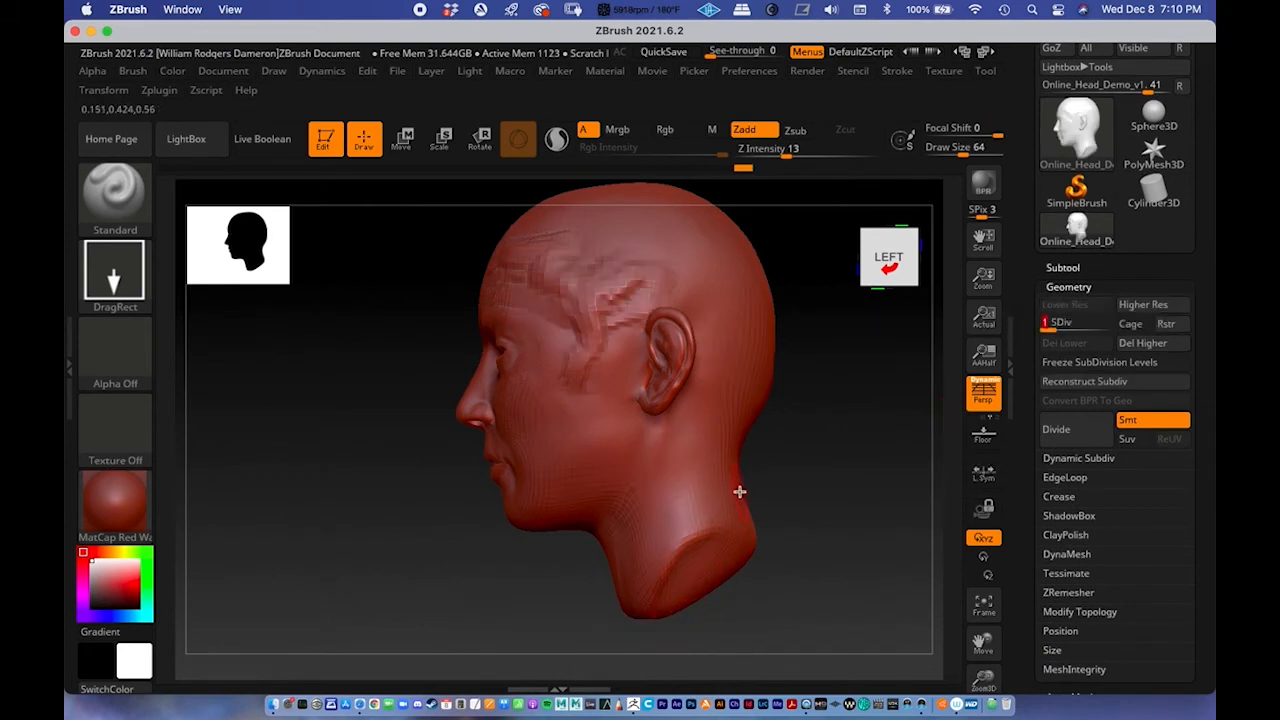
key(shift+f)
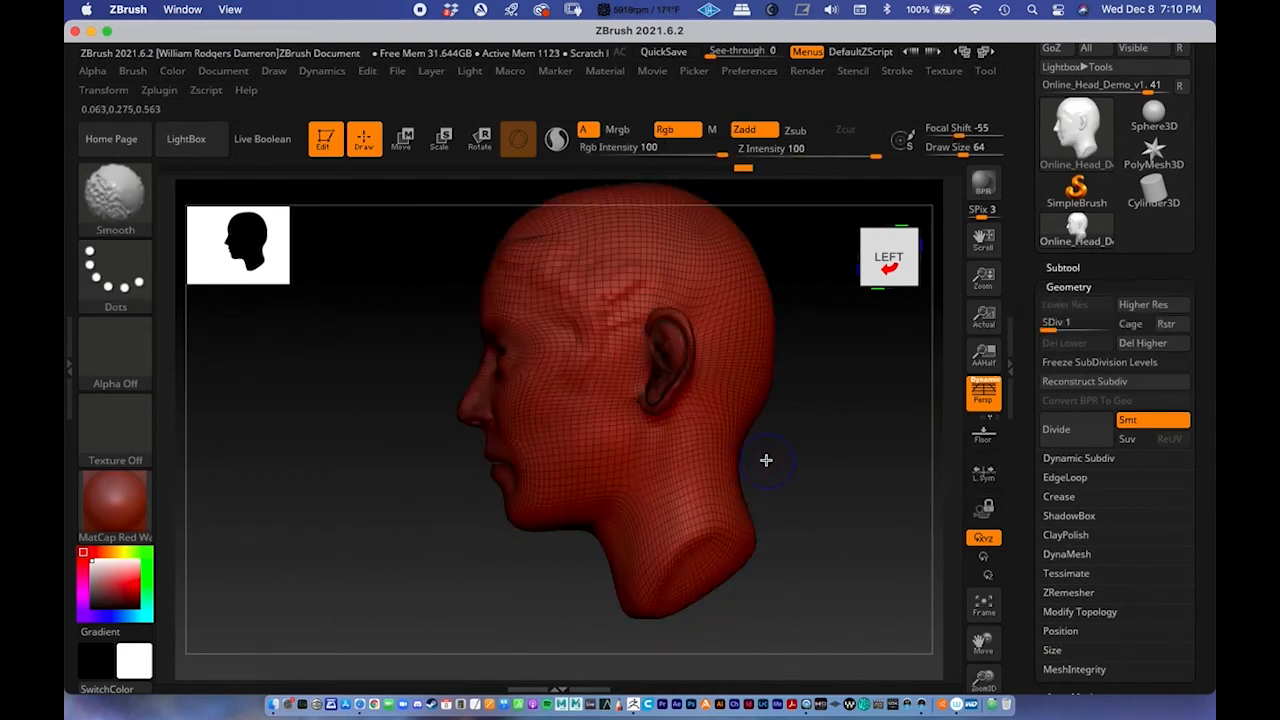
key(shift+f)
Step: Create a normal map for the head at subdivision level 1
drag(1023, 477, 1060, 290)
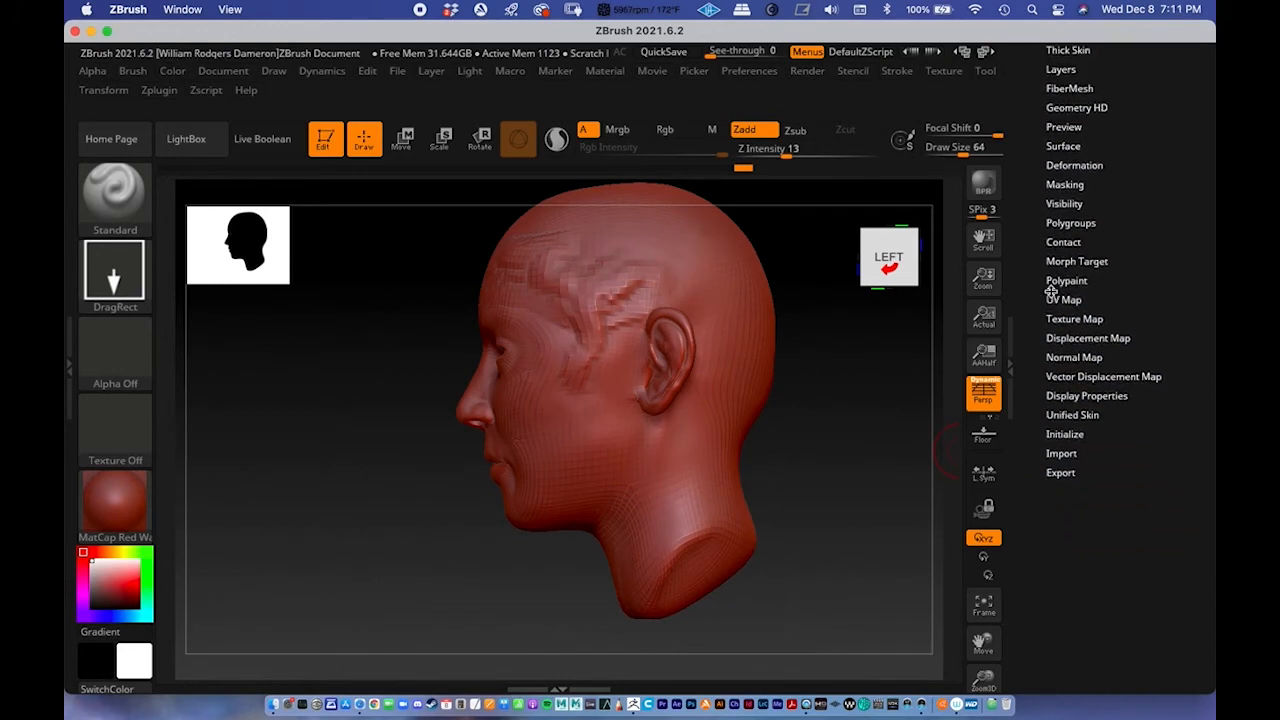
click(1072, 357)
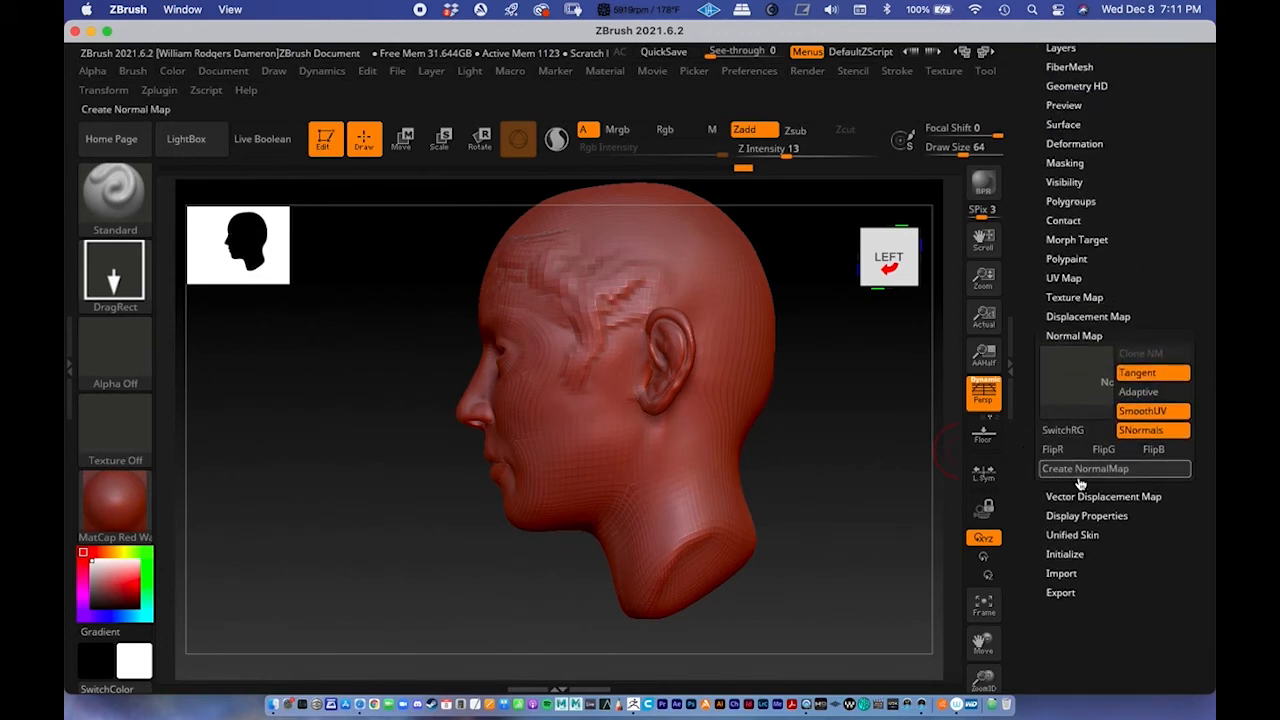
click(1066, 481)
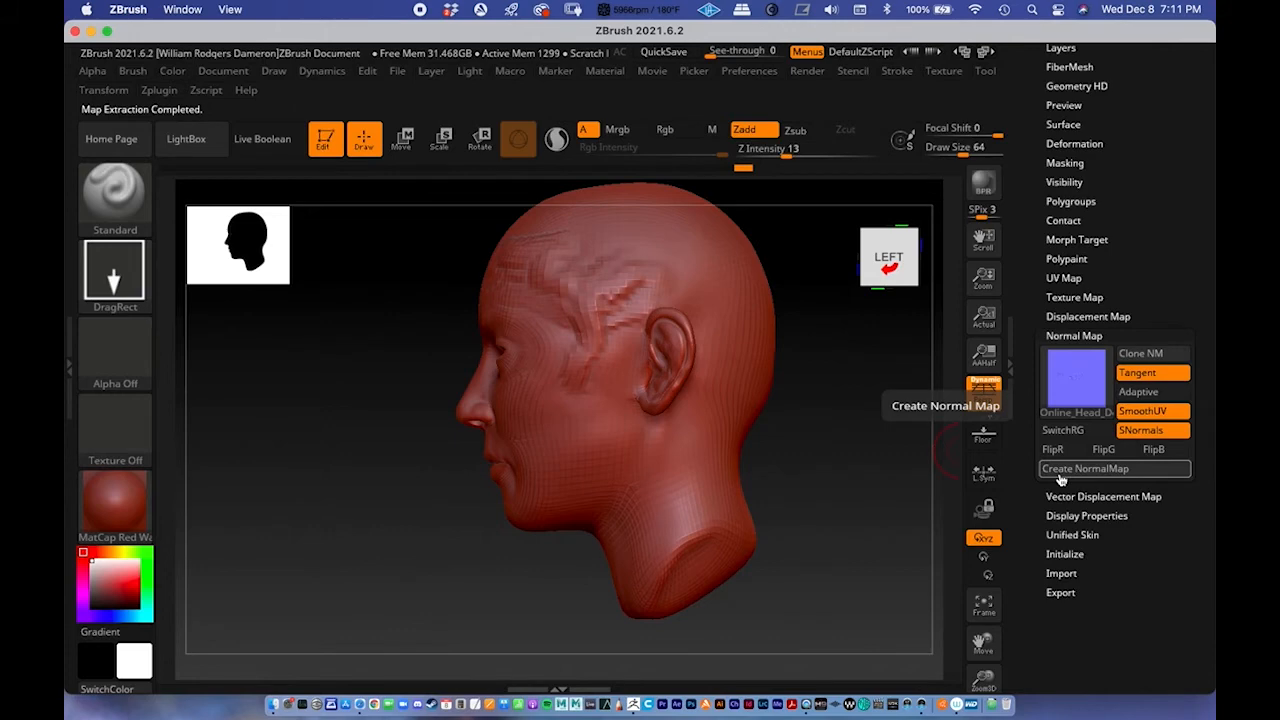
Step: Examine the enlarged preview of the new normal map and look for it among the available textures
click(1073, 399)
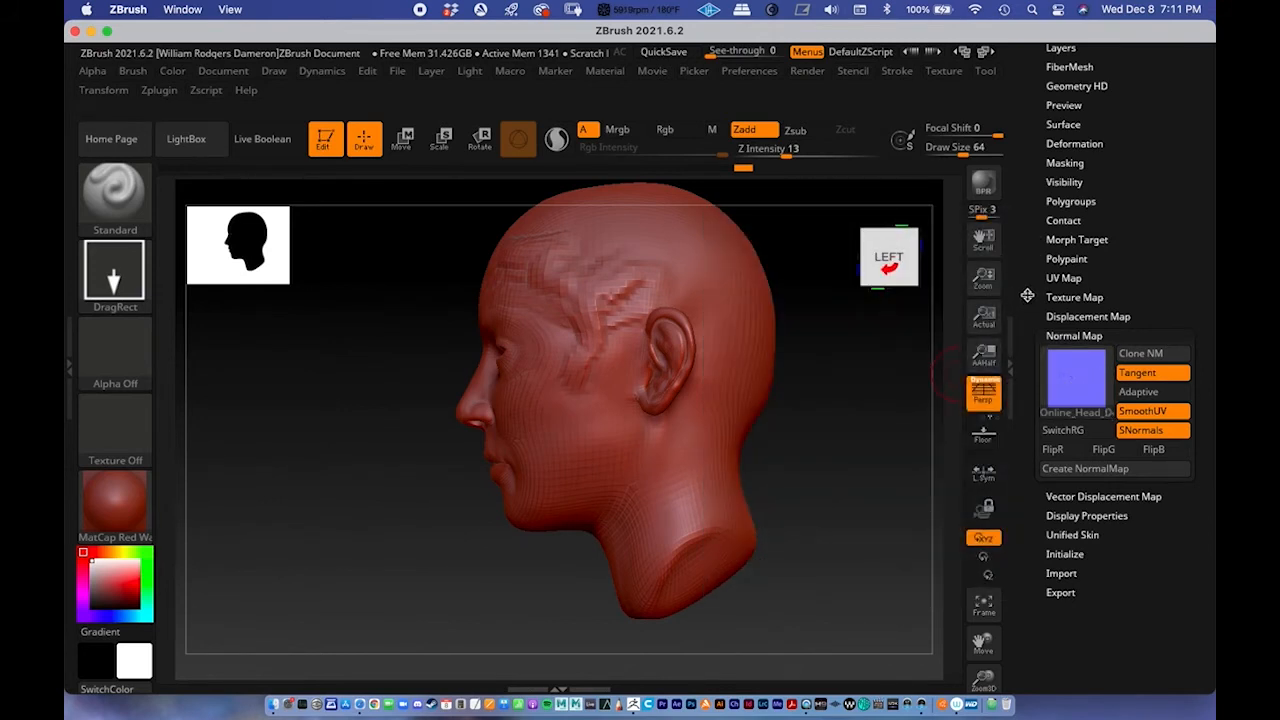
scroll(1026, 389, up, 5)
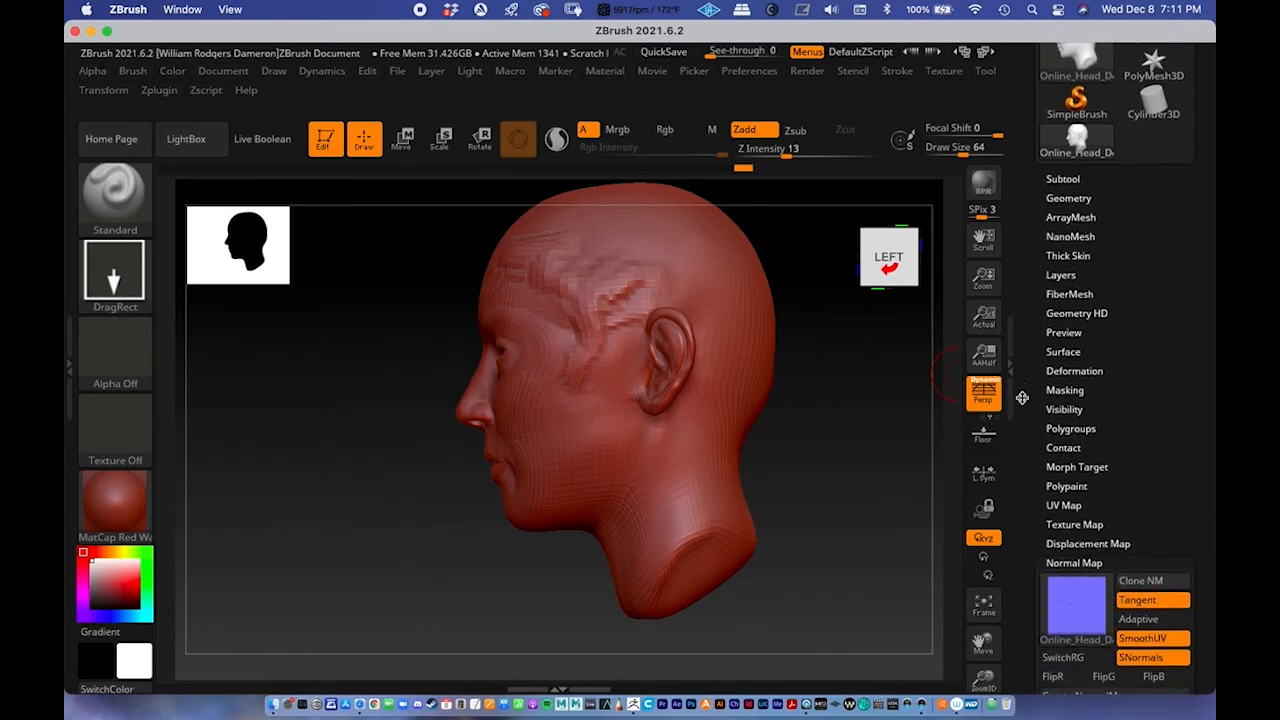
scroll(1026, 389, down, 2)
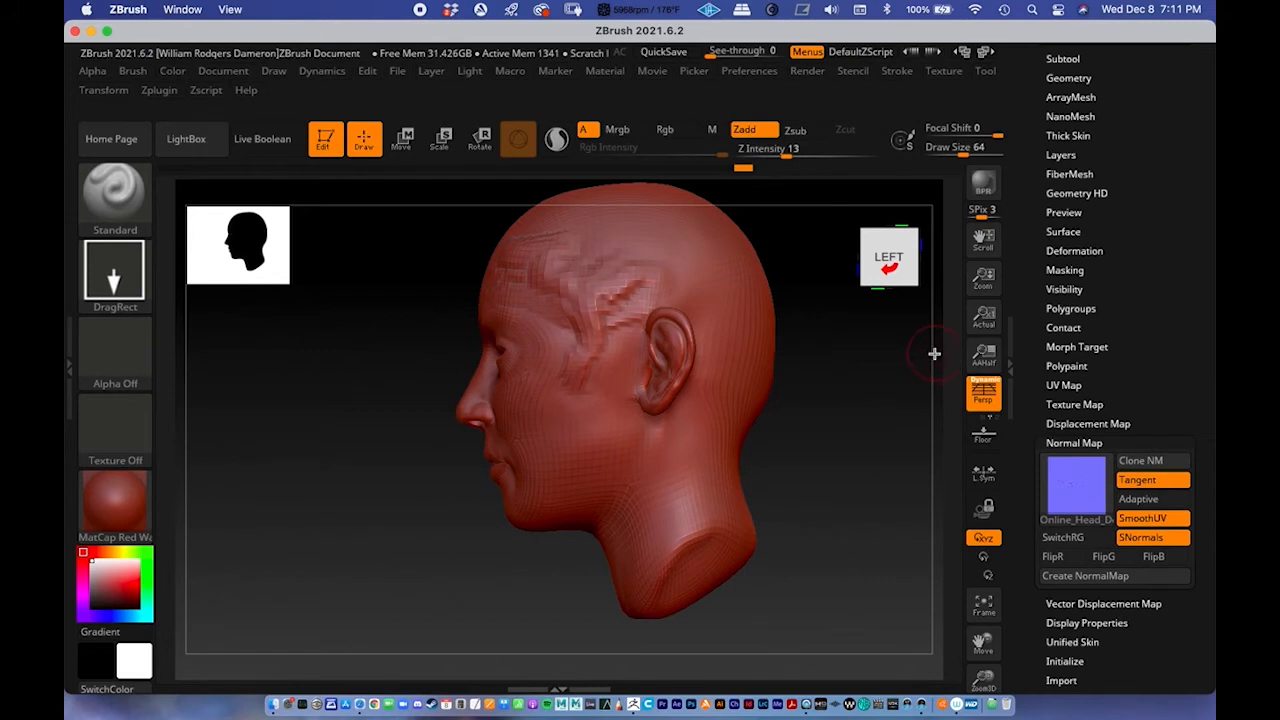
click(941, 73)
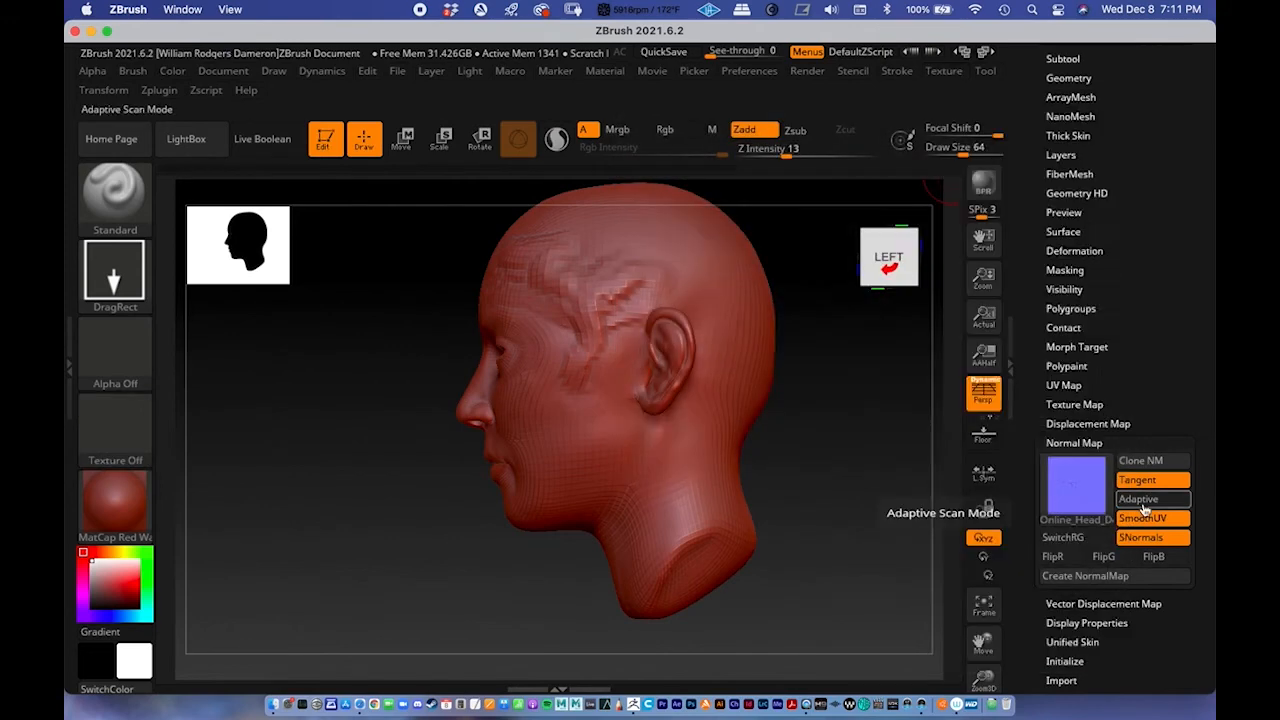
mouse_move(1107, 520)
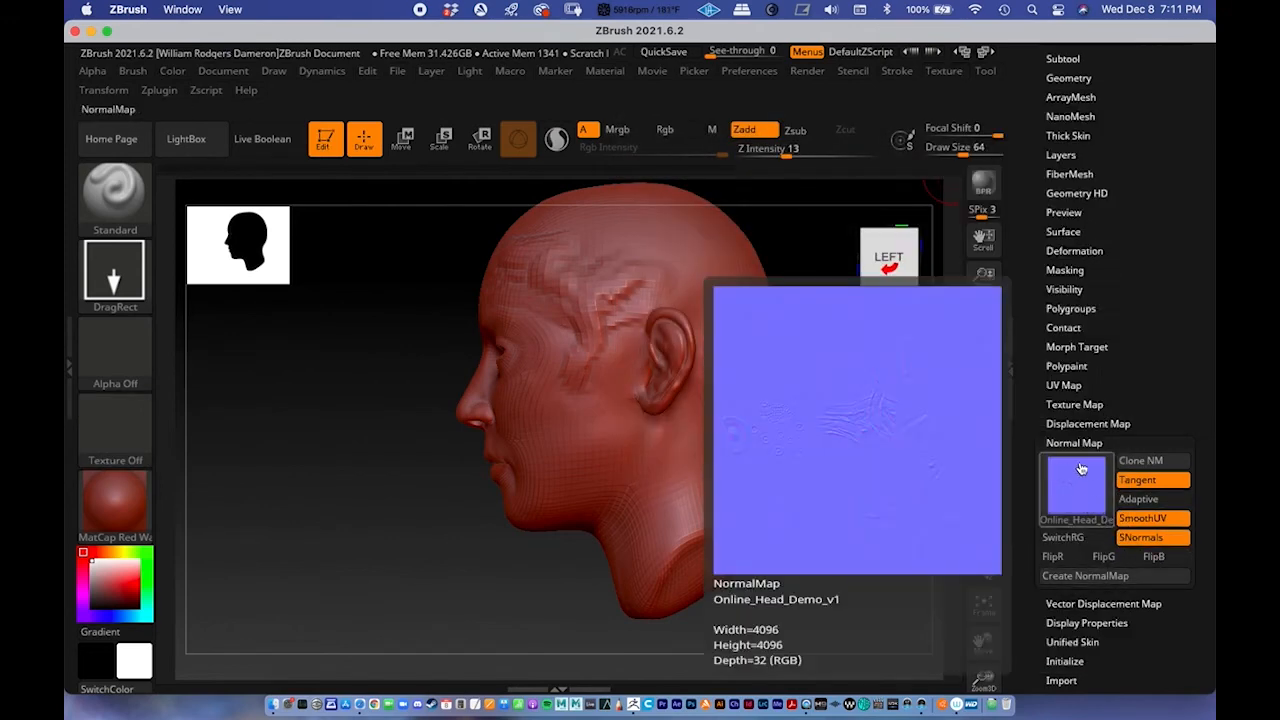
click(950, 71)
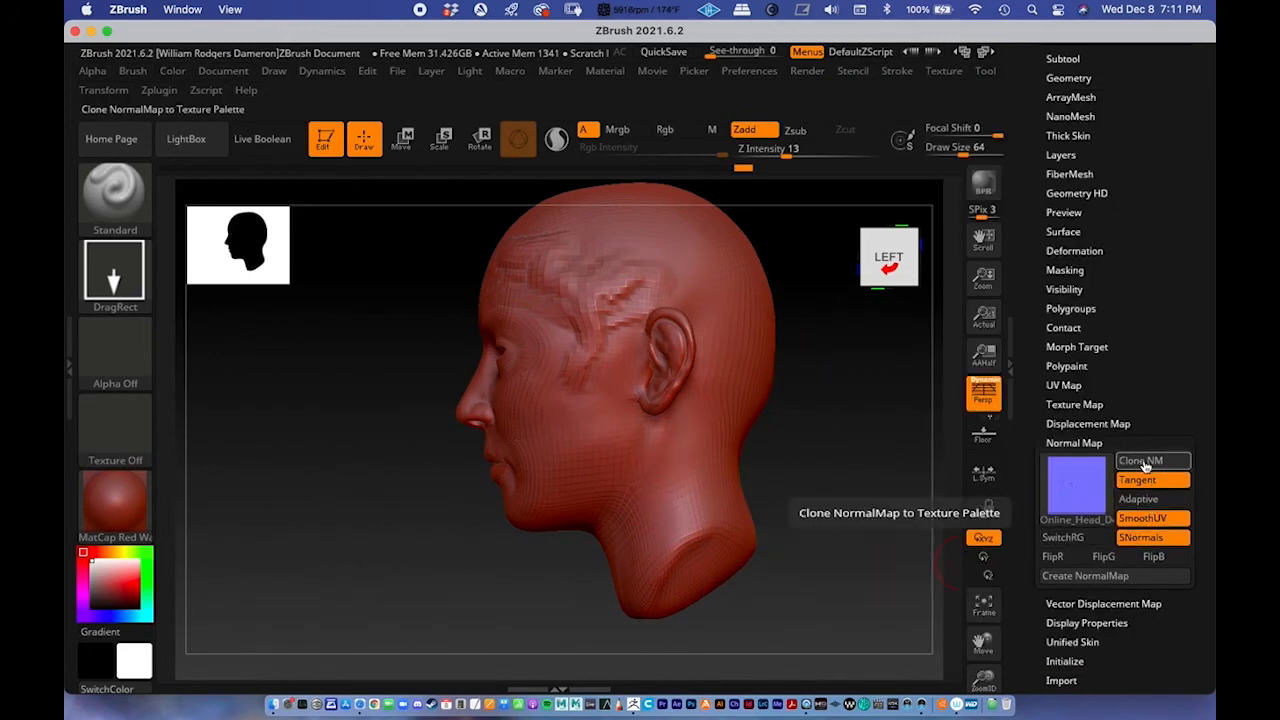
Step: Clone the normal map to the texture palette and check that it is available there
click(1143, 463)
mouse_move(1074, 506)
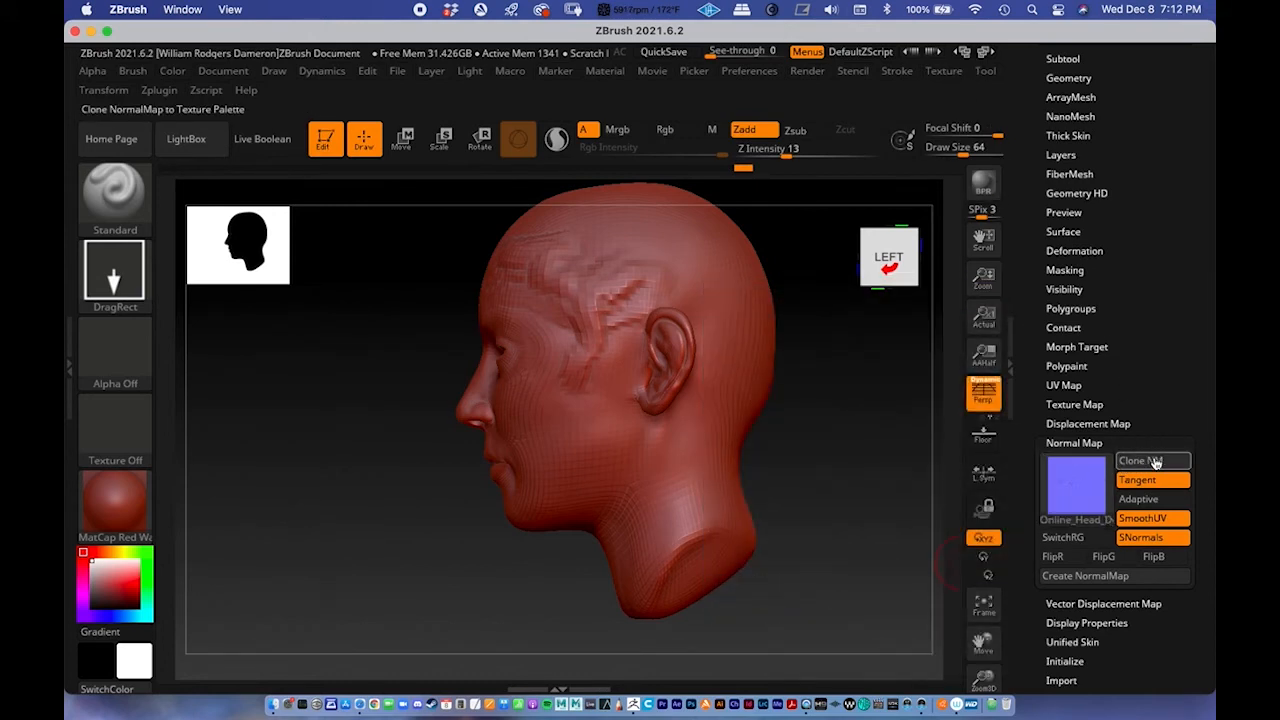
click(1136, 461)
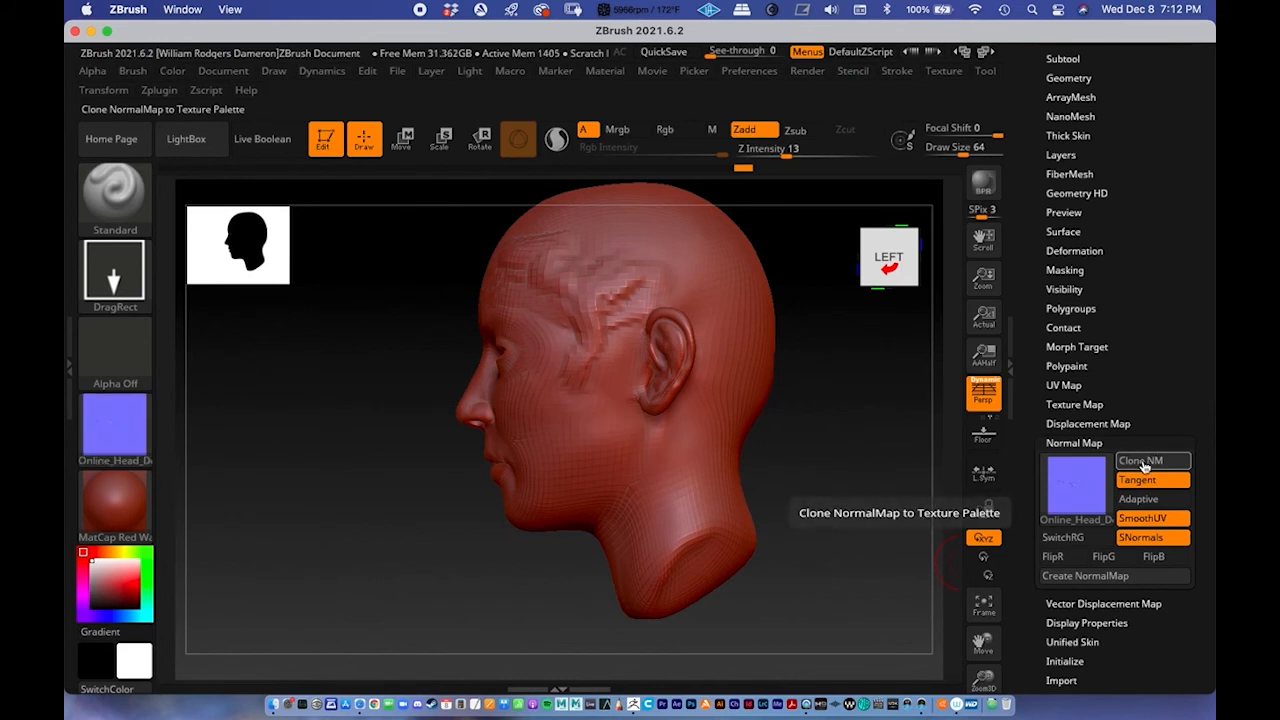
click(941, 72)
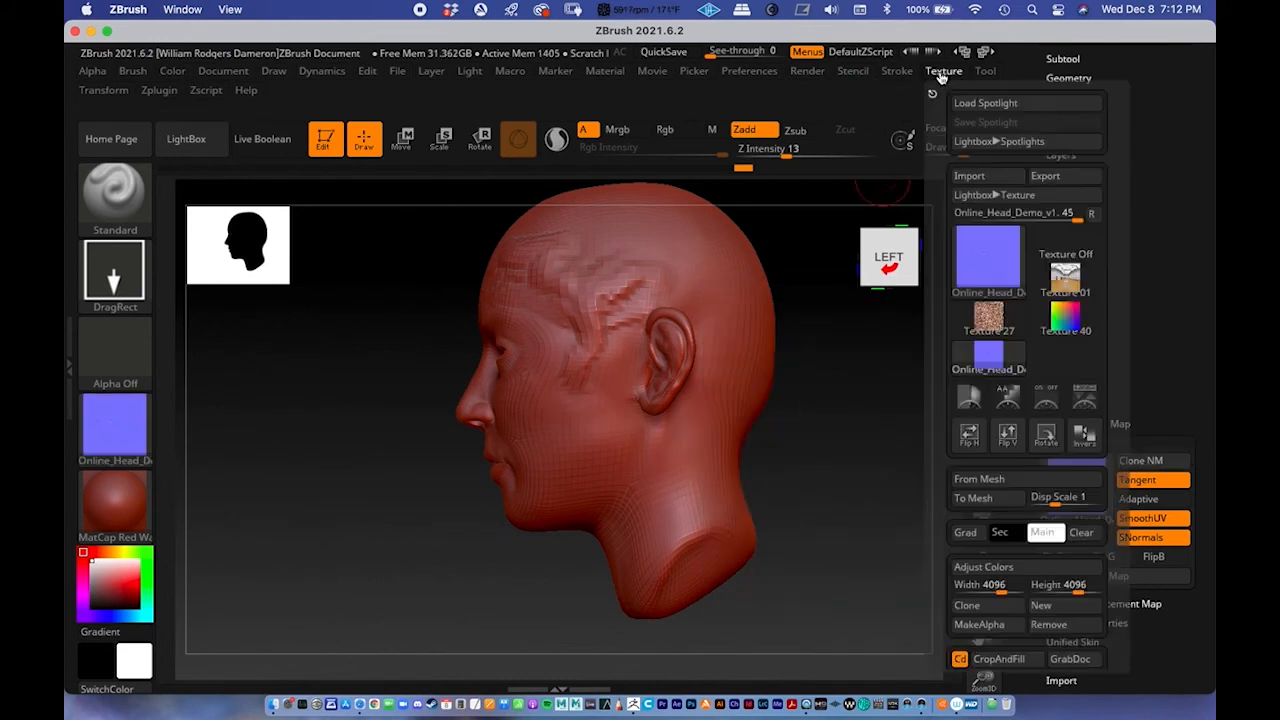
mouse_move(969, 270)
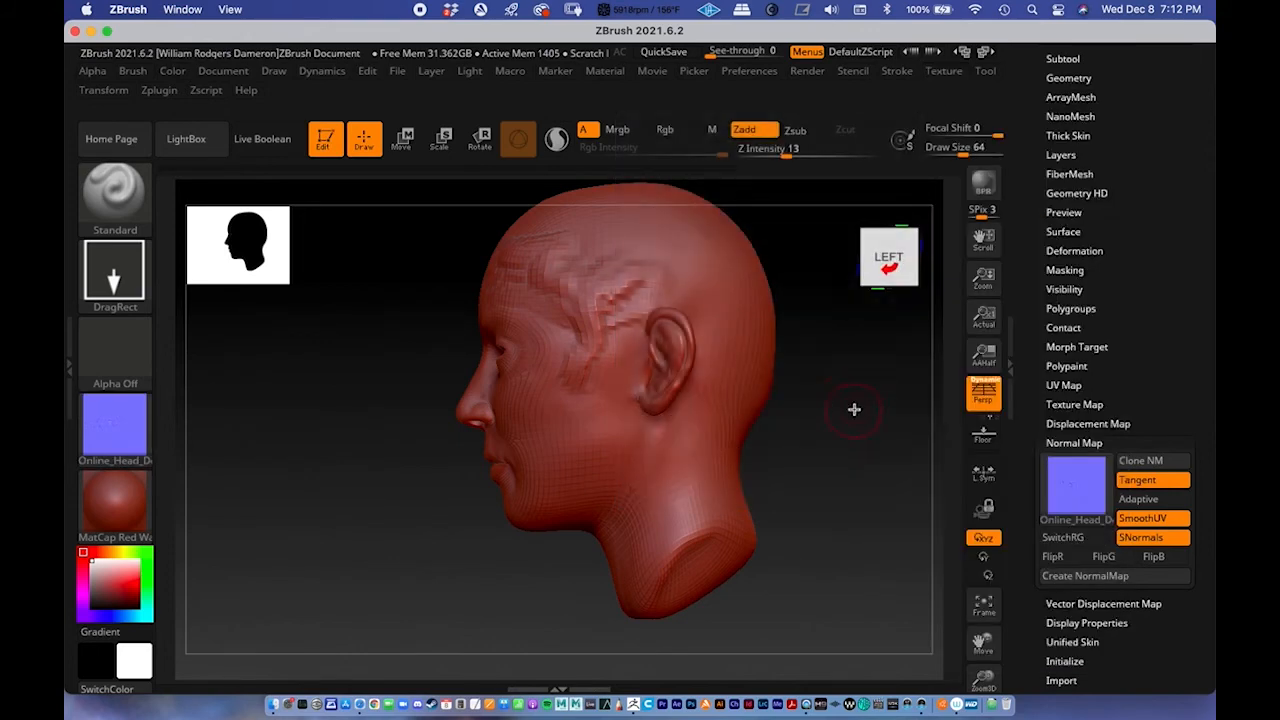
Step: Select the cloned normal map in the texture palette and start exporting it with the format tif (16 Bits)
click(944, 72)
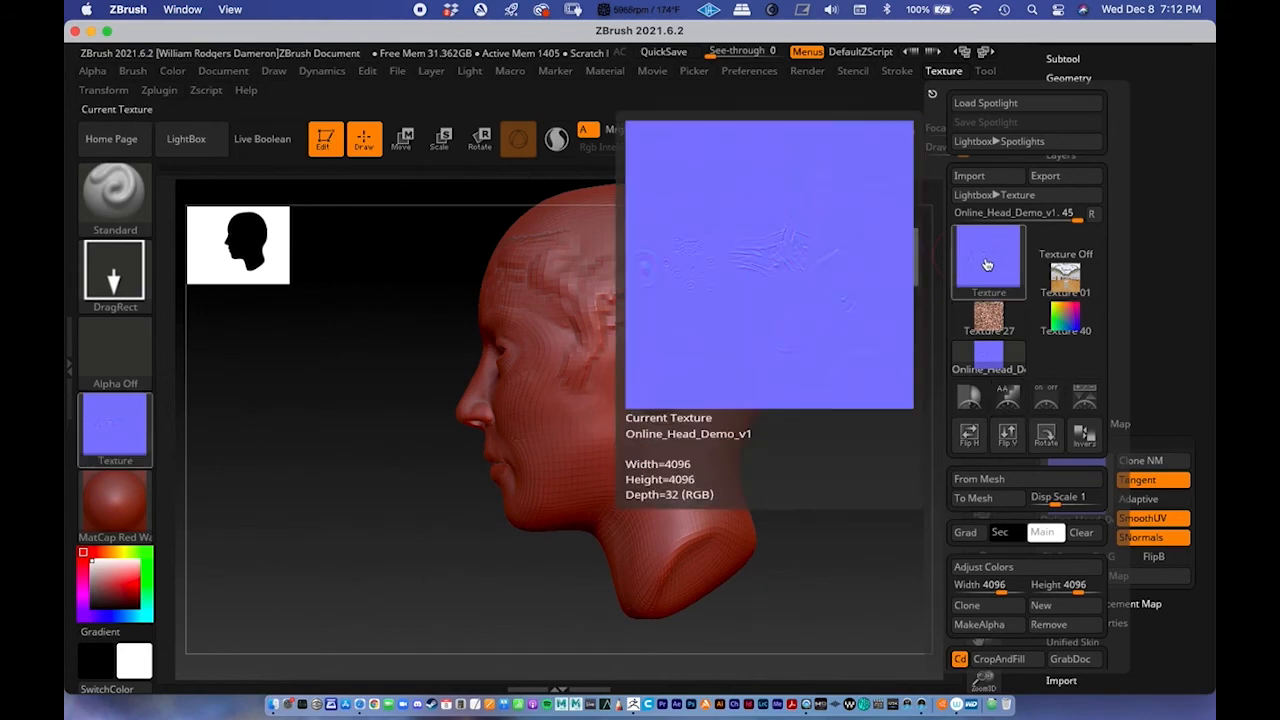
mouse_move(984, 268)
click(989, 279)
click(943, 71)
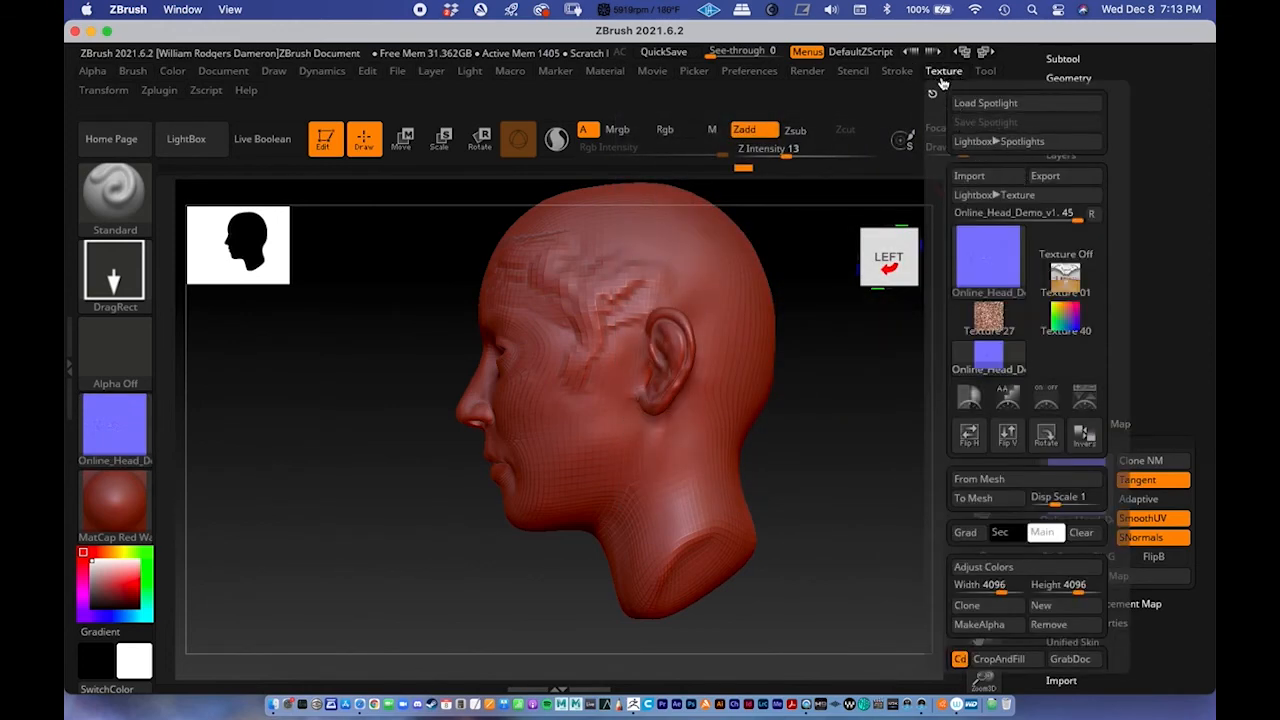
click(1057, 180)
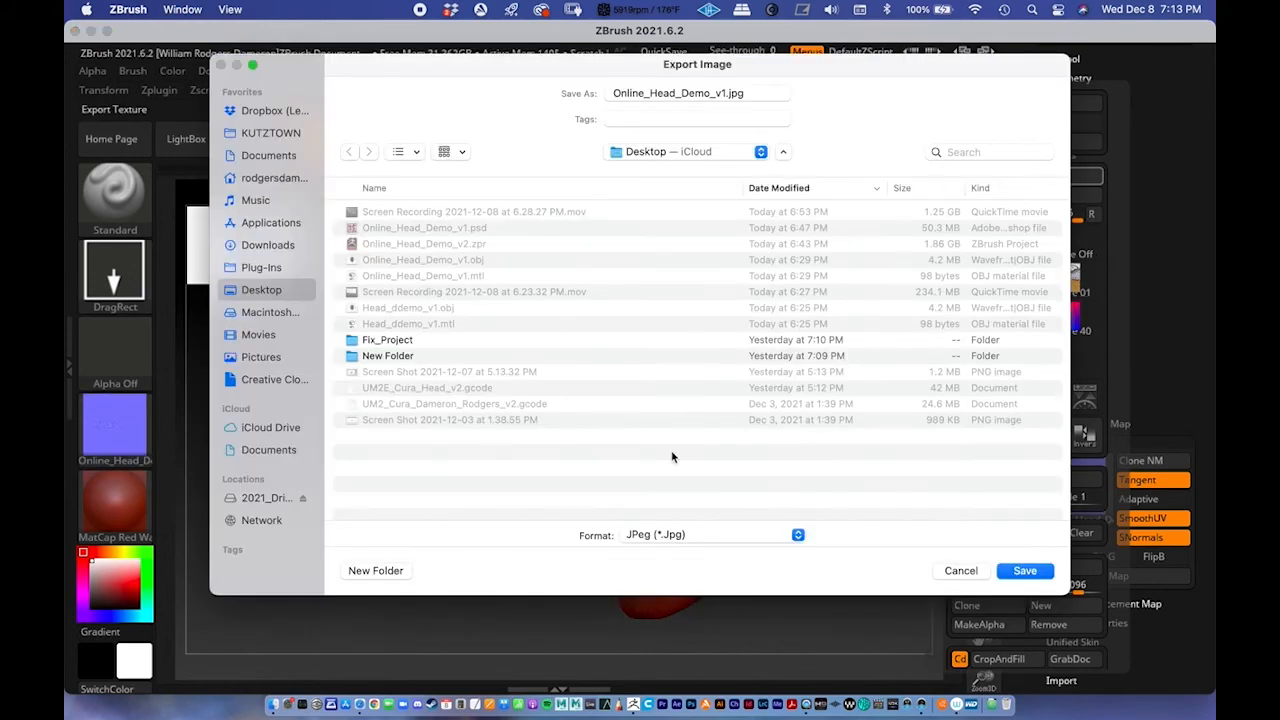
click(678, 538)
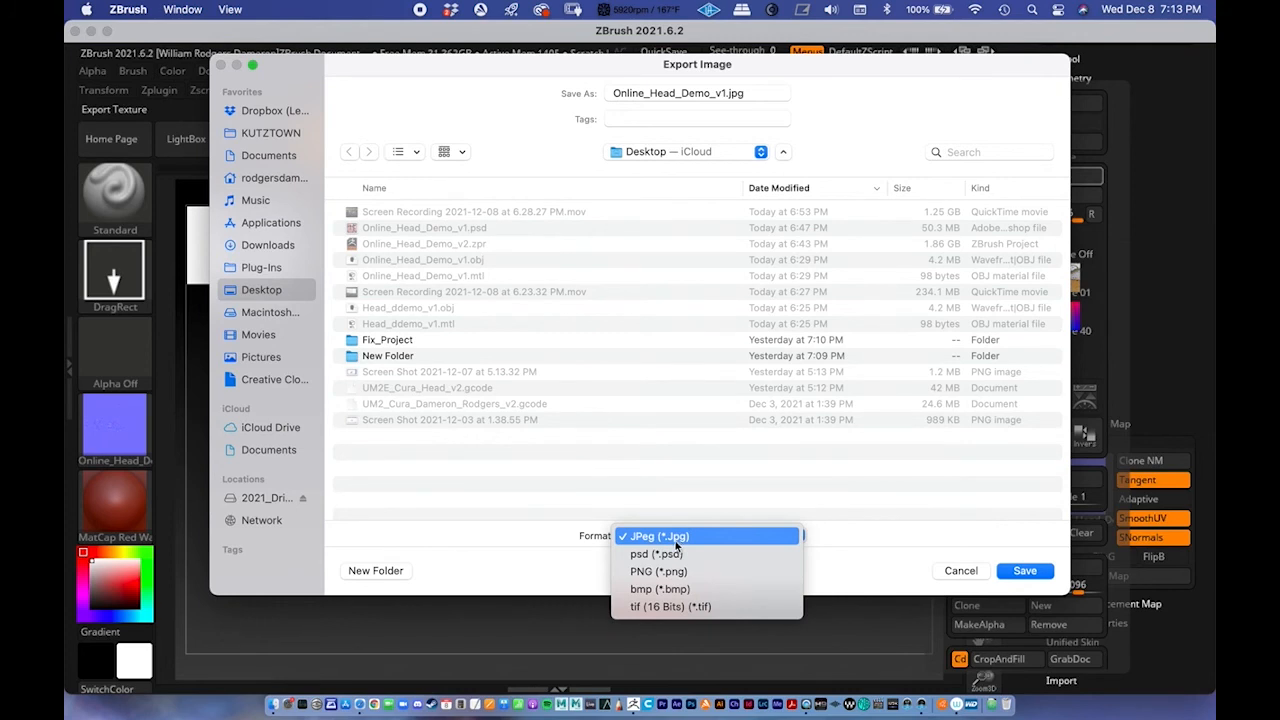
click(656, 606)
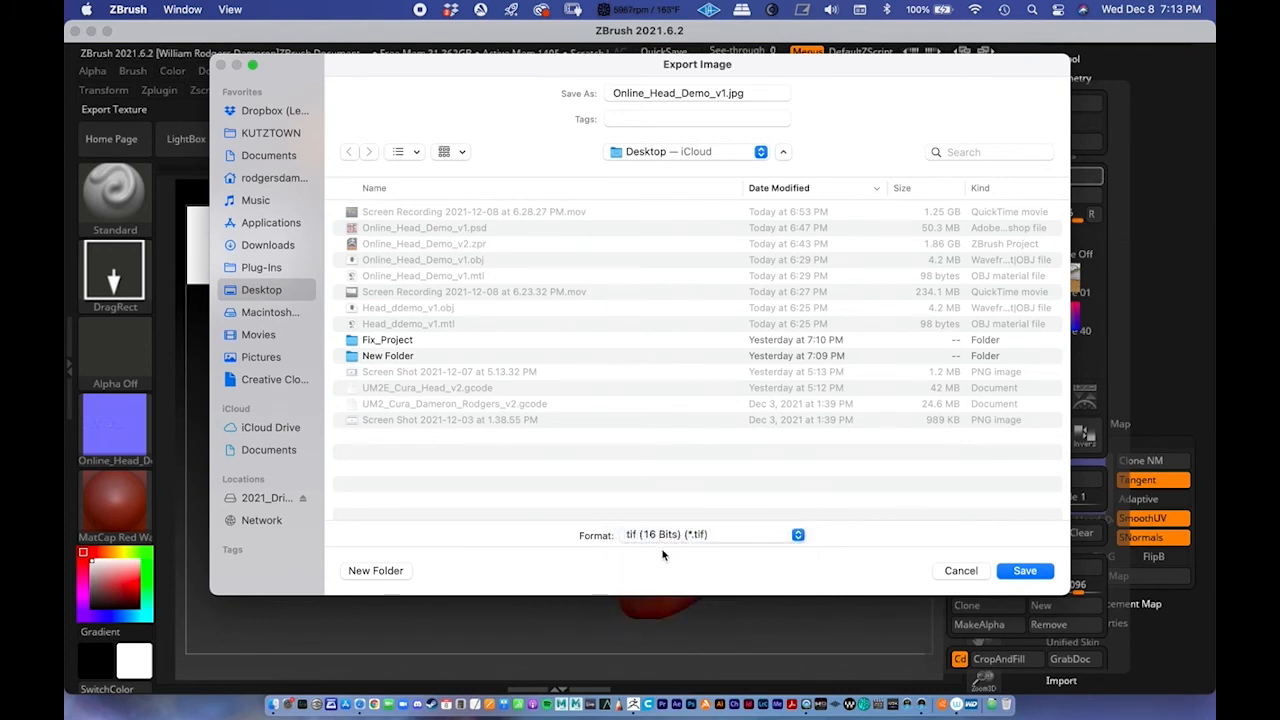
Step: Name the exported image Online_Head_Demo_Normal_Map_v1.jpg and save it to the desktop at the full 4096 crop size
click(709, 93)
text(_Normal_)
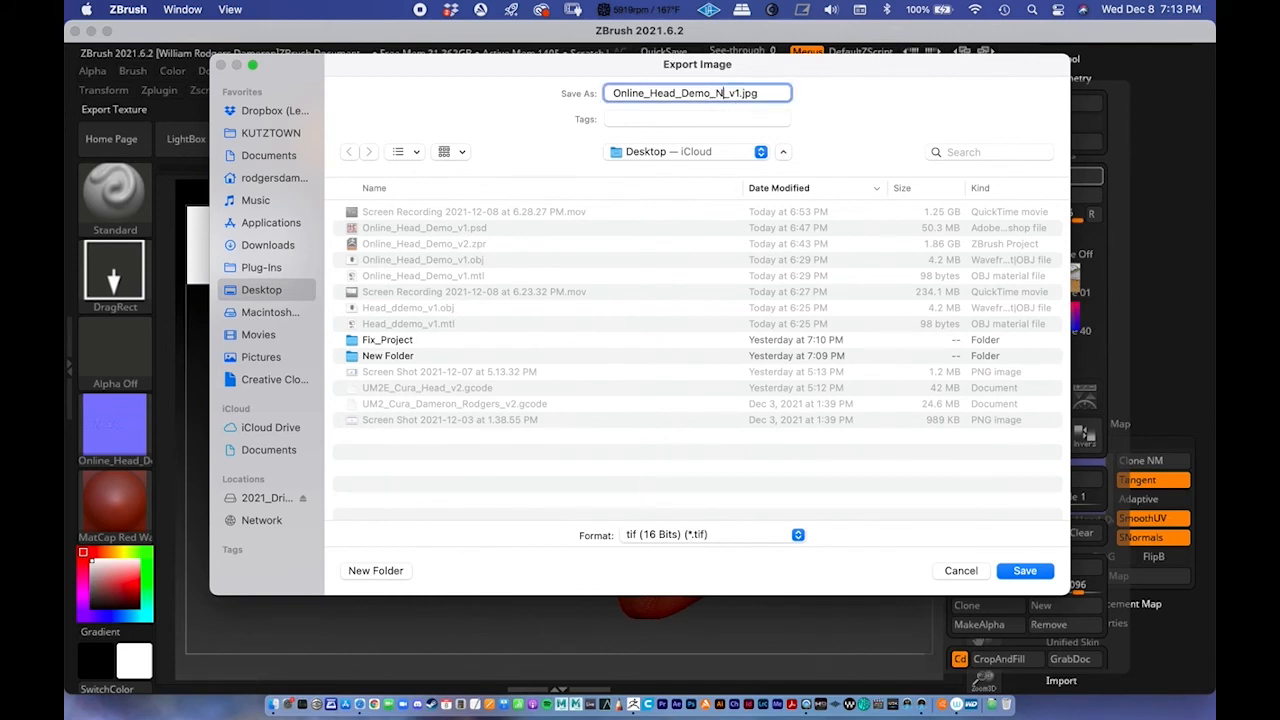
text(Map_)
key(Return)
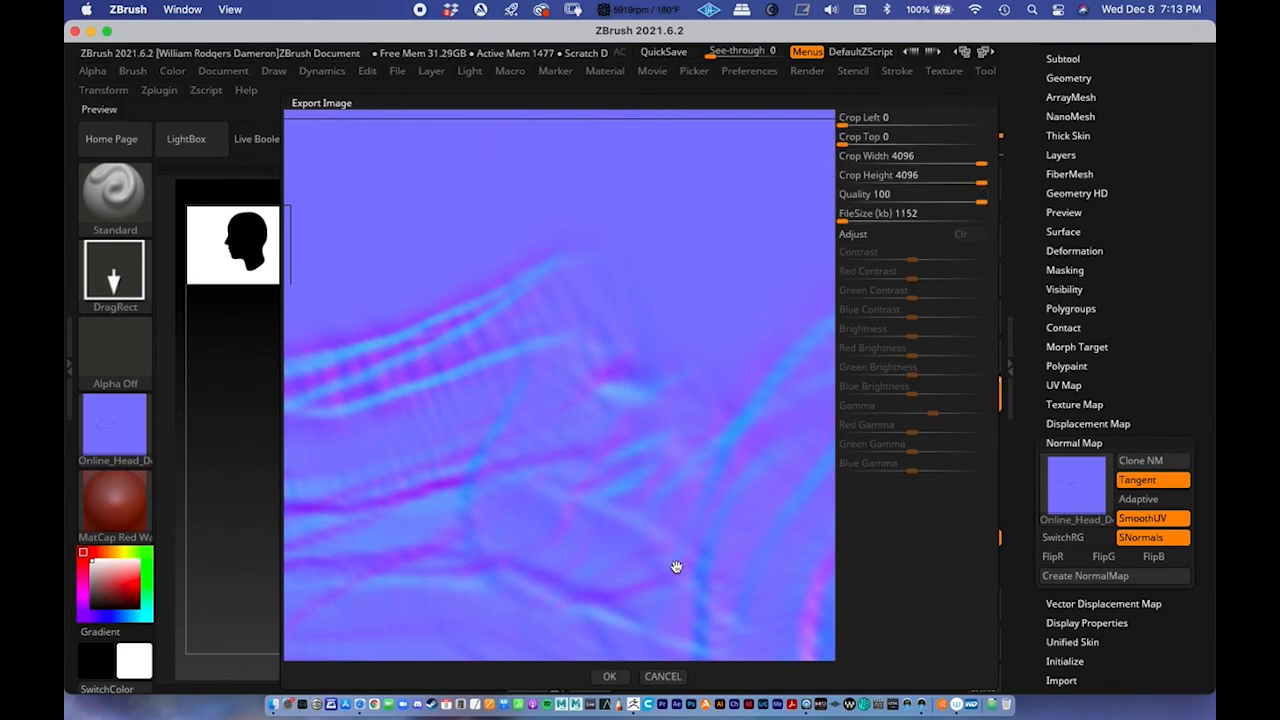
click(610, 677)
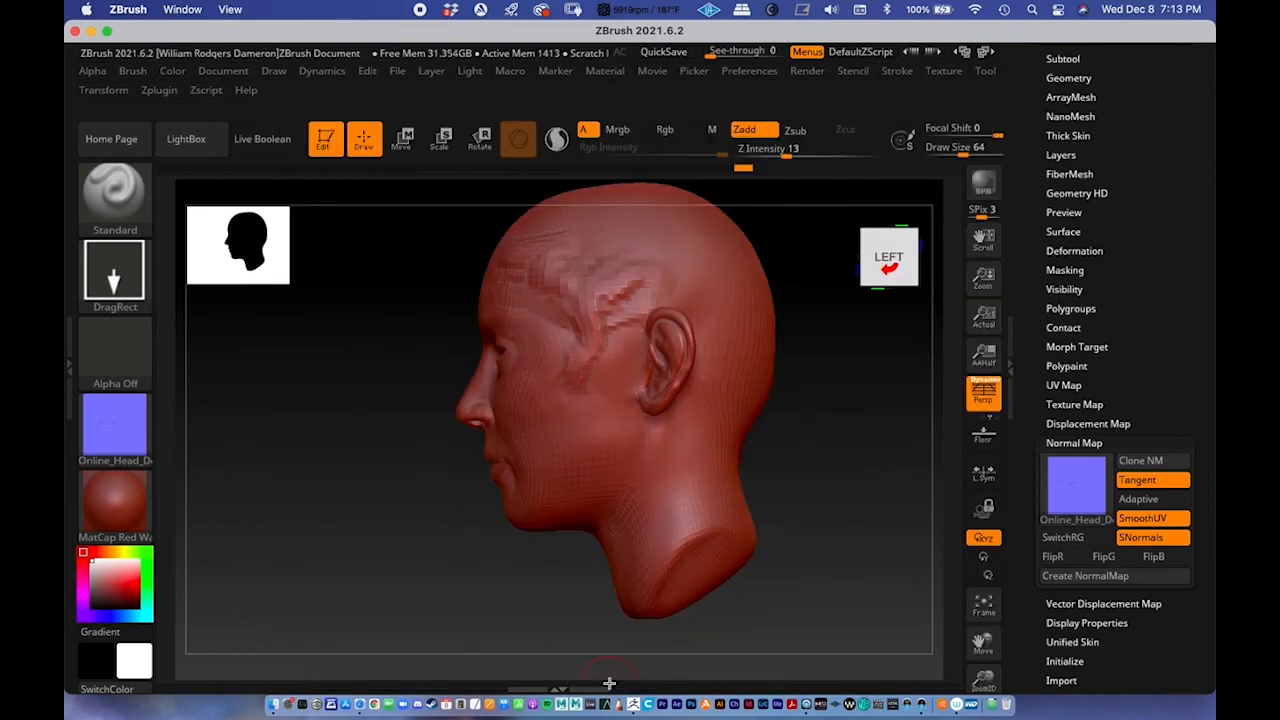
Step: Switch to the desktop in Finder, preview the exported normal map image and return to ZBrush
click(91, 31)
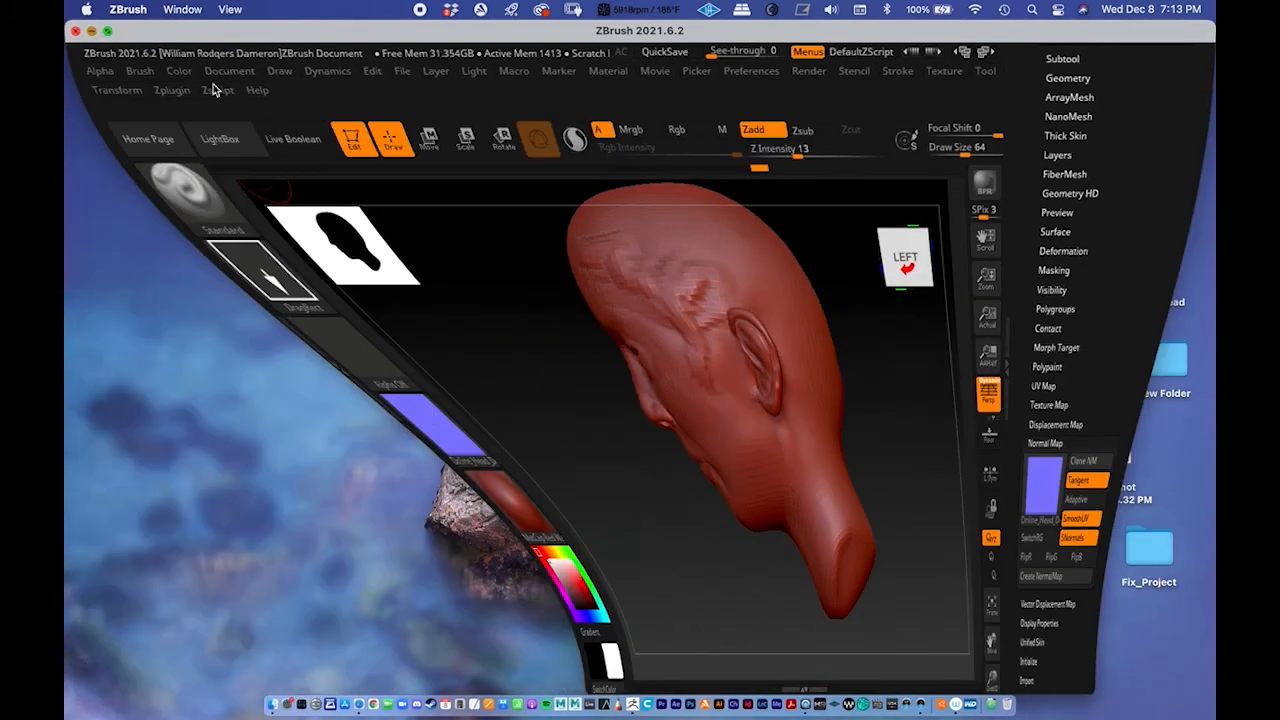
click(870, 413)
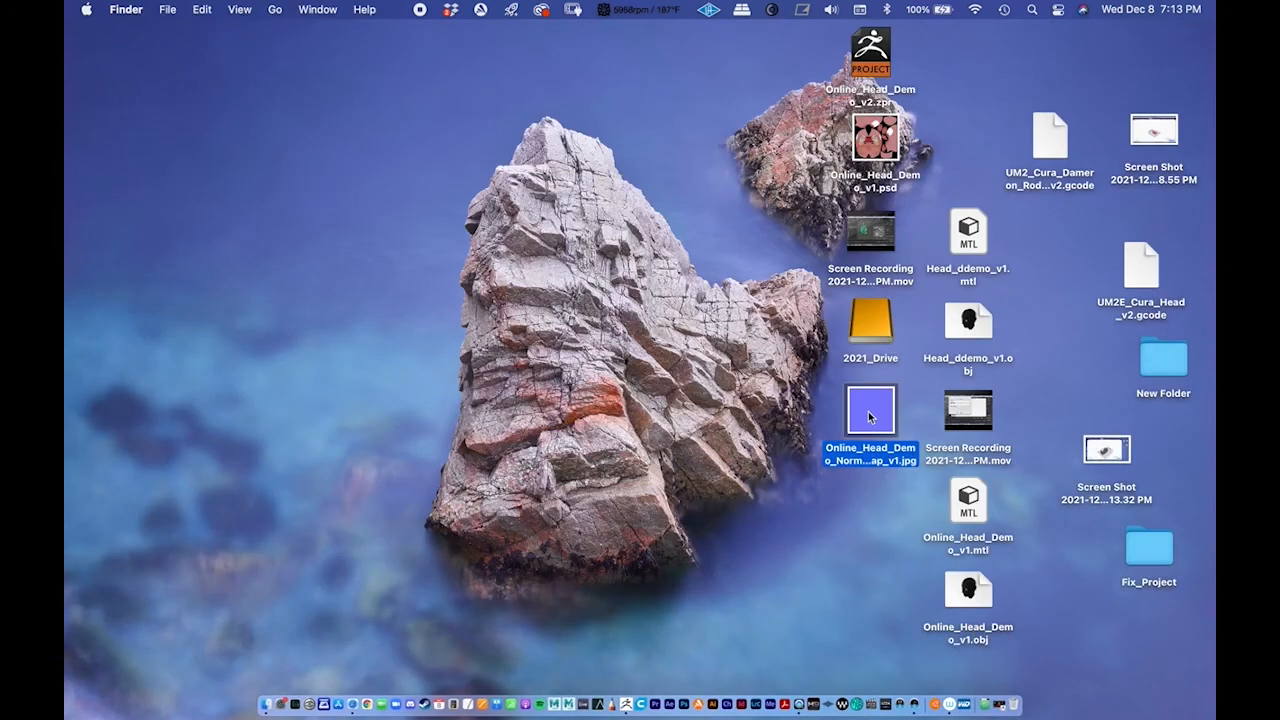
key(space)
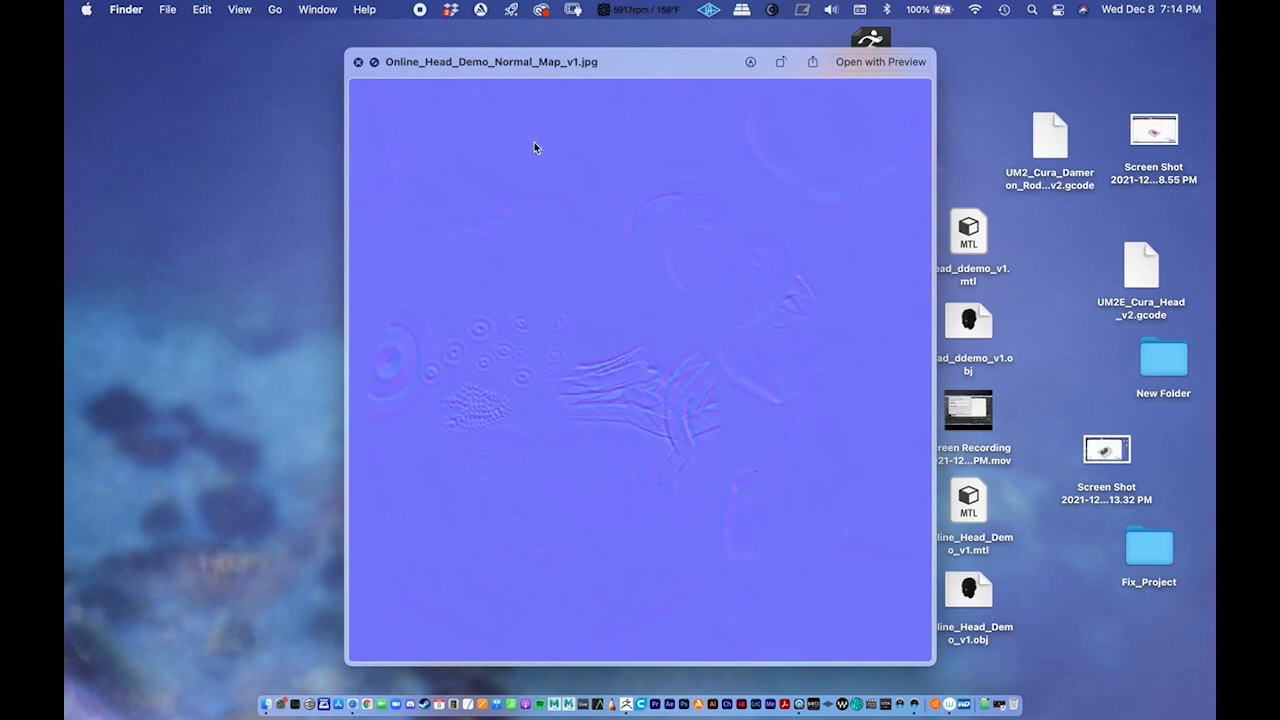
click(971, 704)
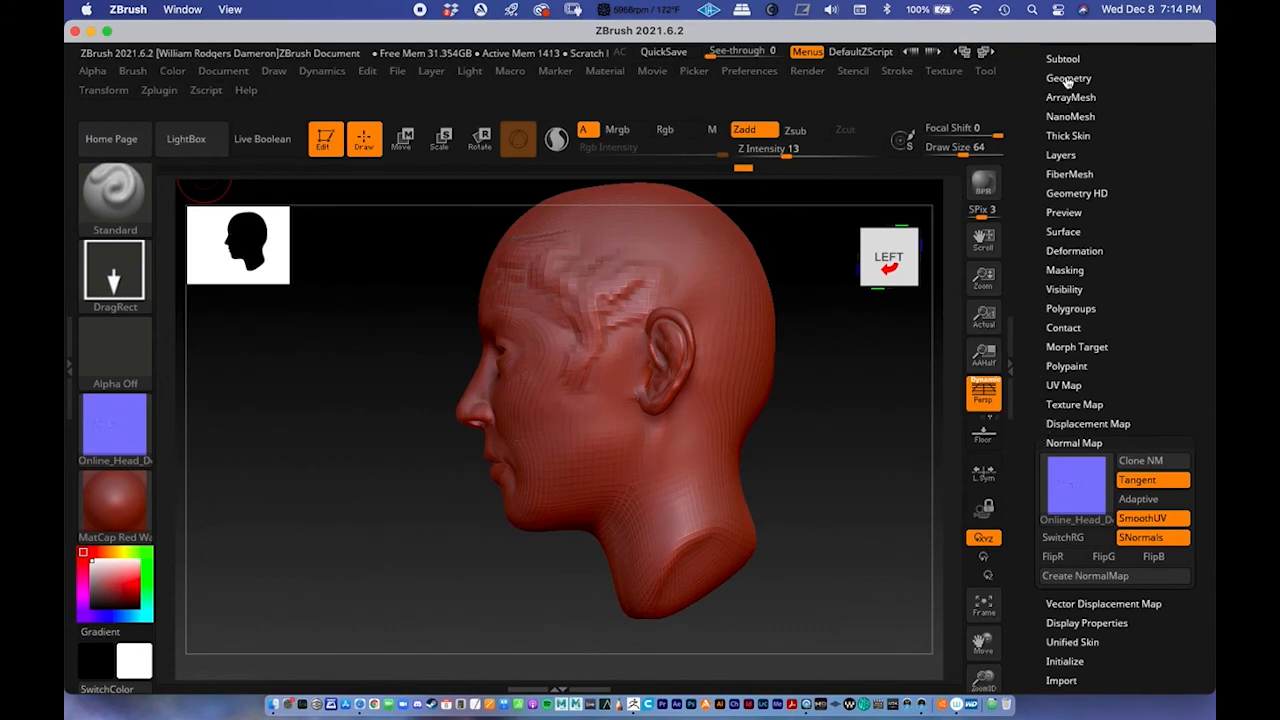
key(super+o)
click(913, 587)
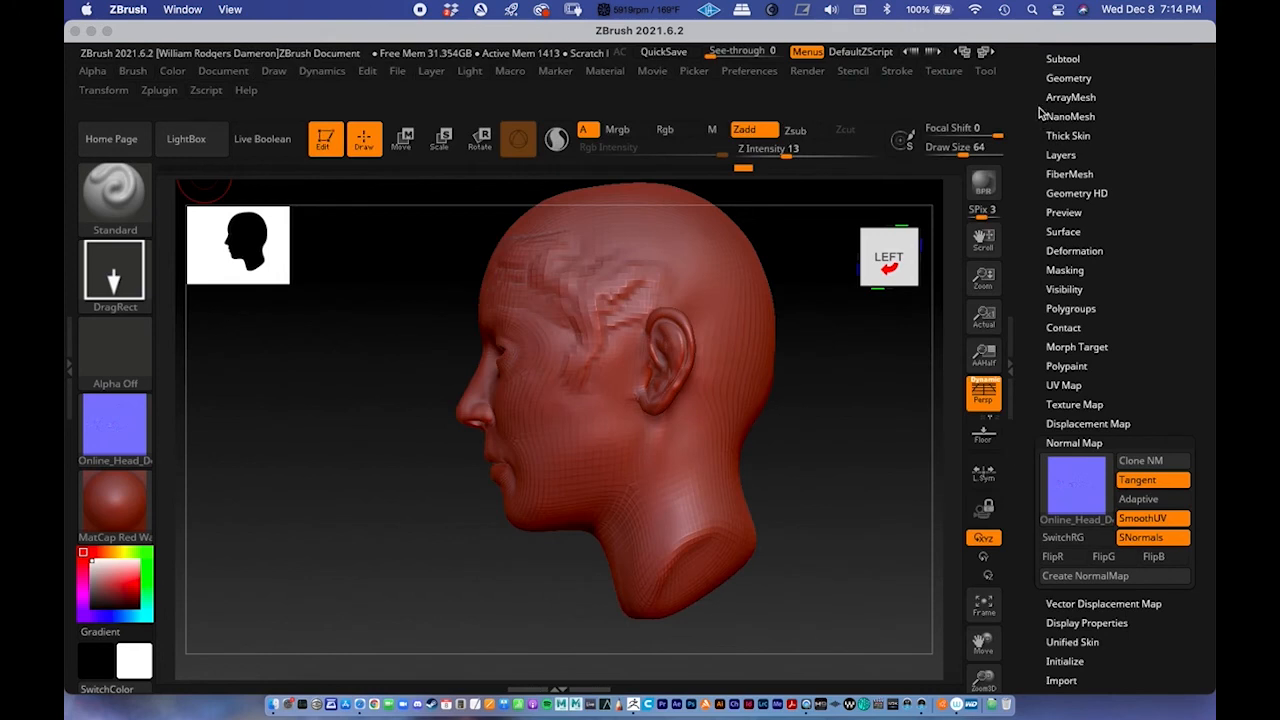